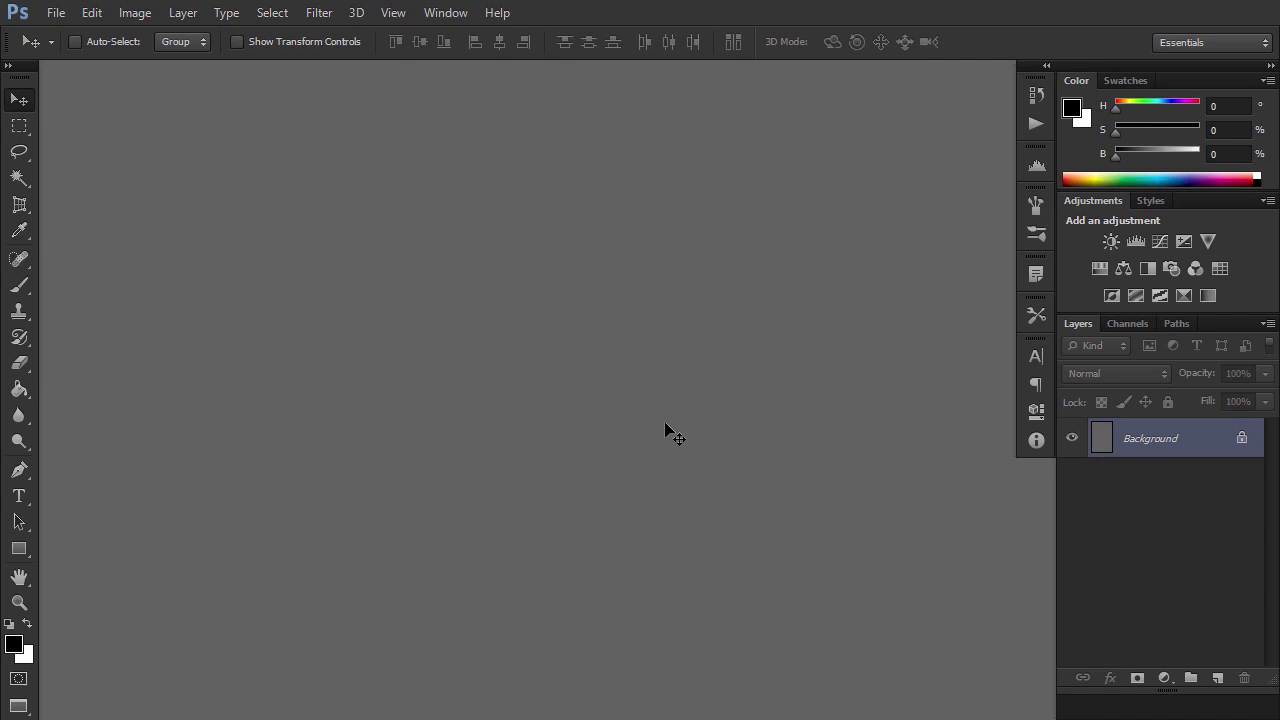
Open the File > New document dialog with Ctrl+N.
{"action": "key", "text": "ctrl+n"}
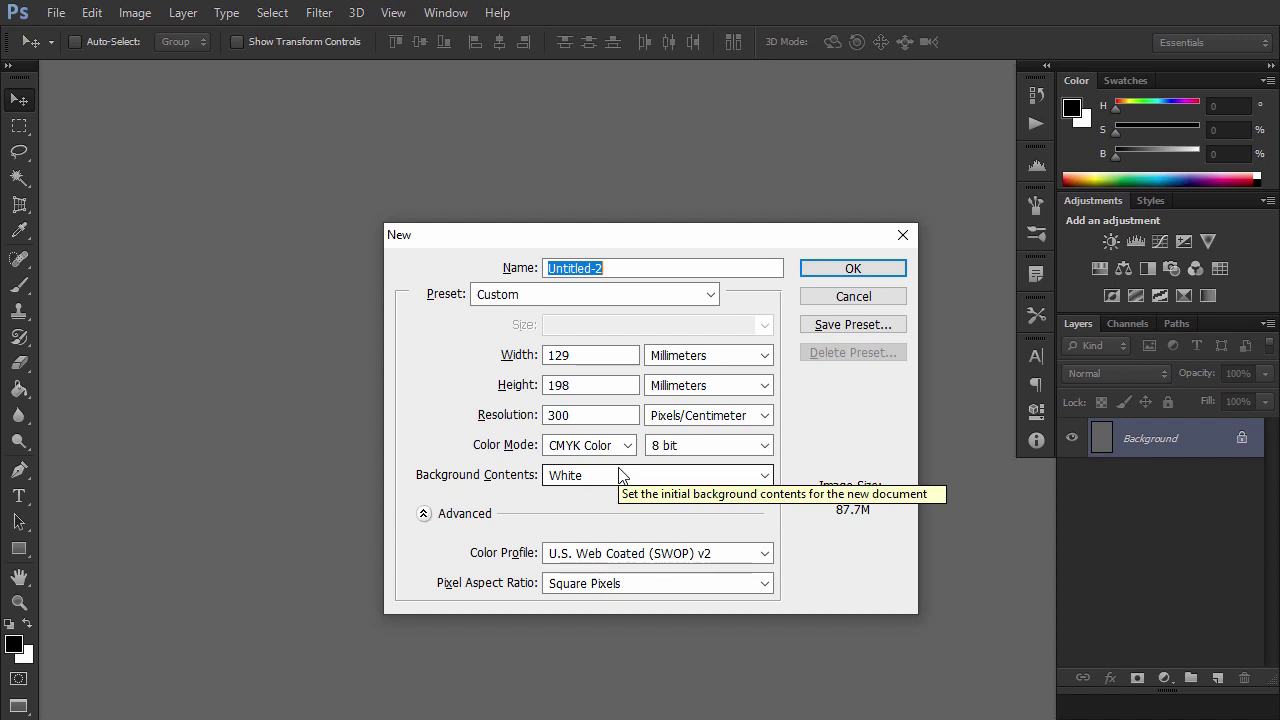
Create the blank white 129 × 198 mm, 300 px/cm, CMYK 8-bit document.
{"action": "left_click", "coordinate": [890, 270]}
Drag ruler guides onto the crop overlay's rule-of-thirds lines, then hide the rulers and cancel the crop.
{"action": "key", "text": "c"}
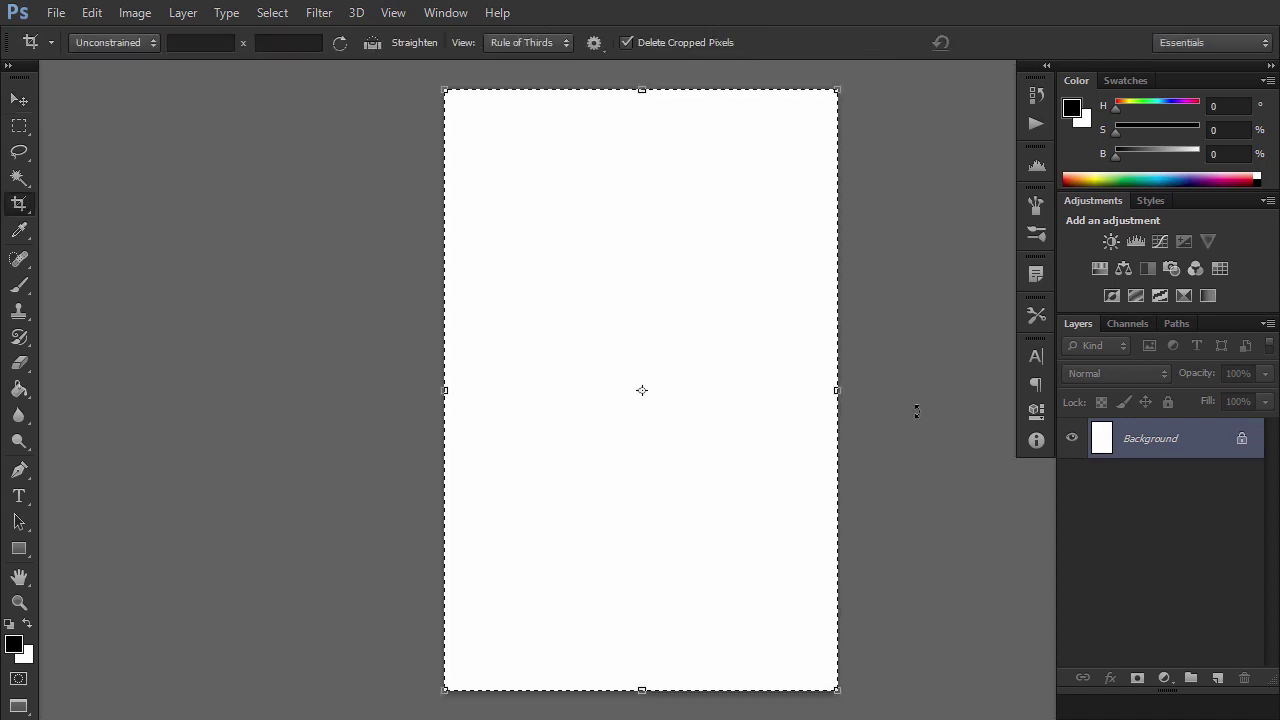
{"action": "left_click", "coordinate": [685, 384]}
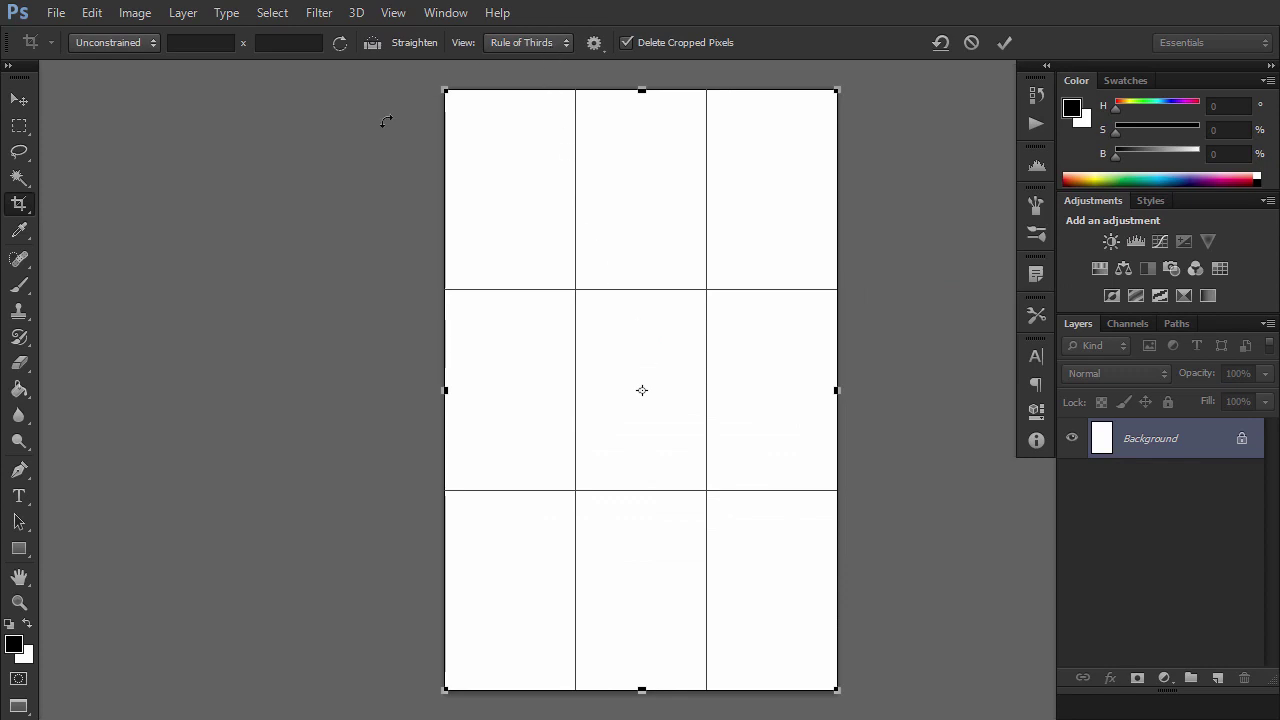
{"action": "key", "text": "ctrl+r"}
{"action": "left_click_drag", "start_coordinate": [542, 68], "coordinate": [549, 297]}
{"action": "left_click_drag", "start_coordinate": [648, 66], "coordinate": [670, 497]}
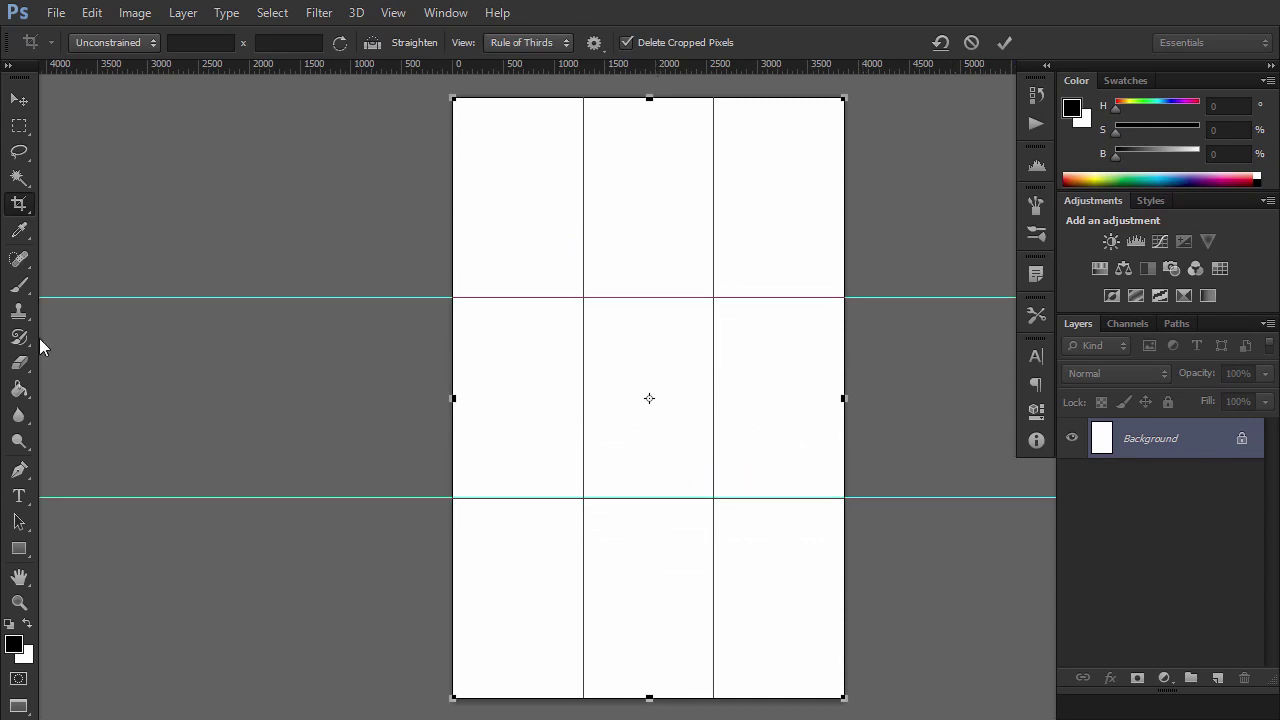
{"action": "left_click_drag", "start_coordinate": [10, 66], "coordinate": [713, 175]}
{"action": "key", "text": "ctrl+r"}
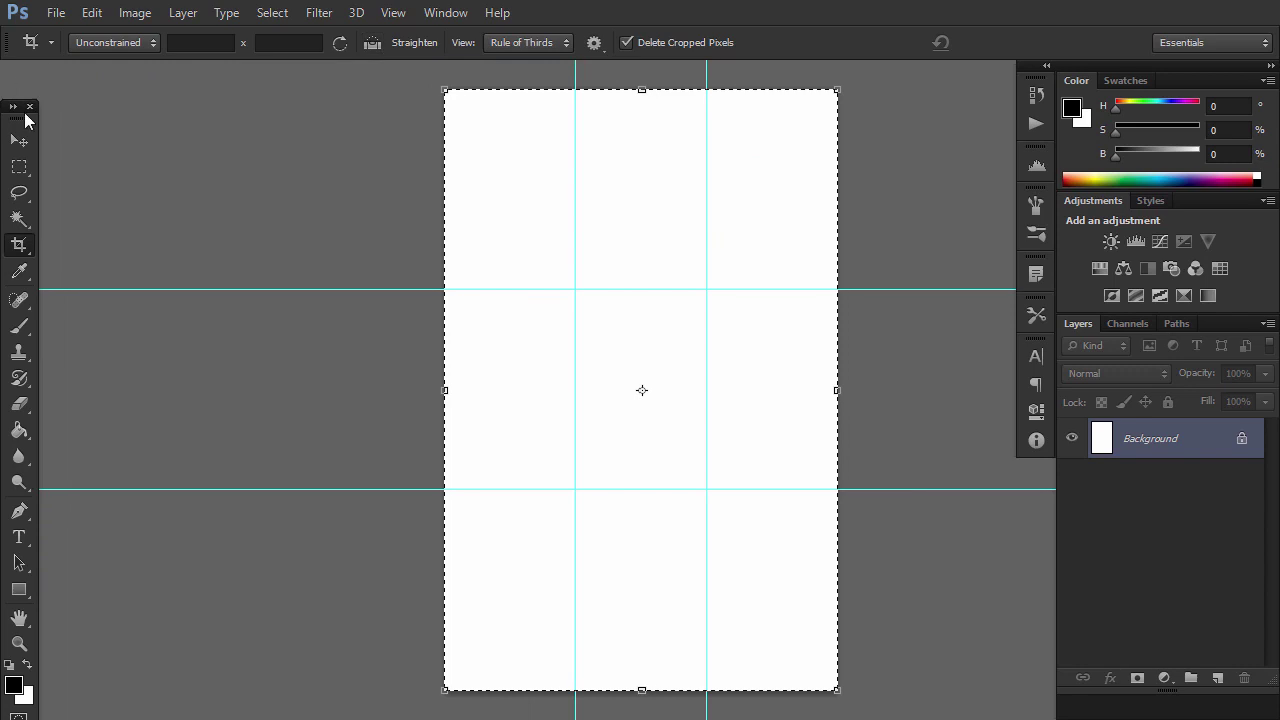
{"action": "key", "text": "v"}
{"action": "key", "text": "ctrl+semicolon"}
{"action": "key", "text": "ctrl+semicolon"}
{"action": "key", "text": "ctrl+semicolon"}
{"action": "key", "text": "ctrl+semicolon"}
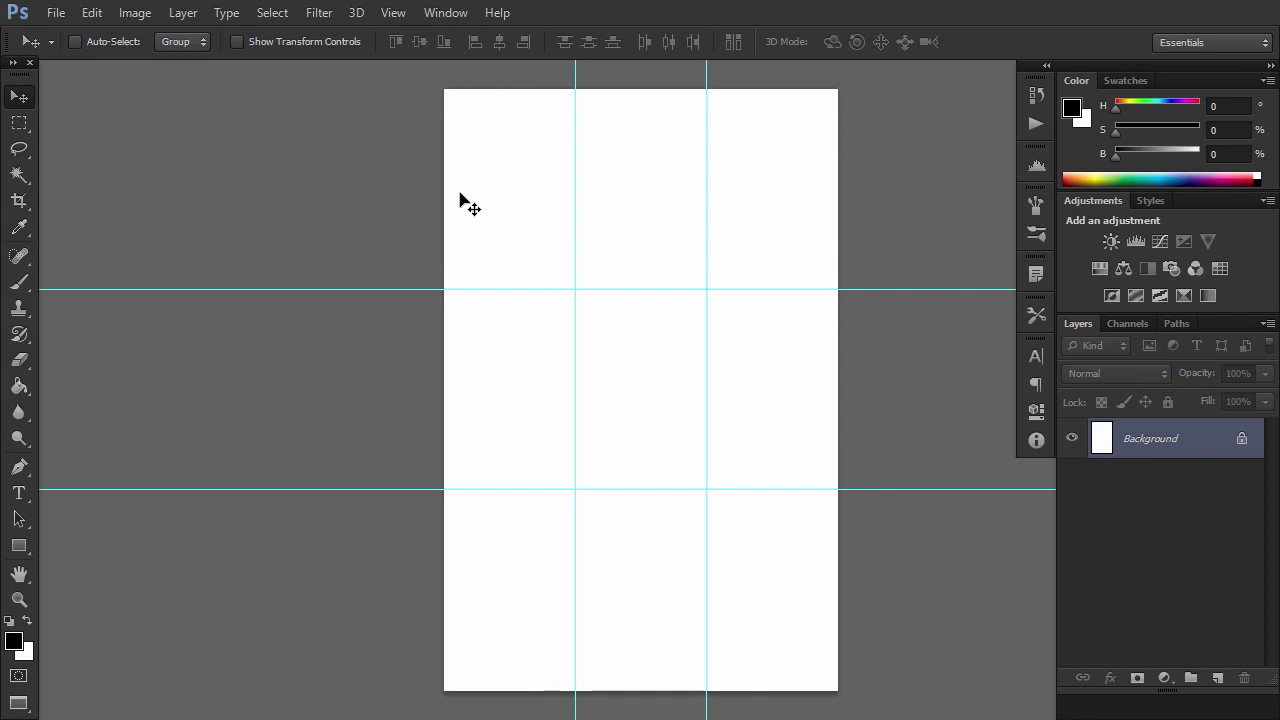
Place the shamim couple photo, commit it, and drag it down to the bottom edge.
{"action": "left_click", "coordinate": [62, 14]}
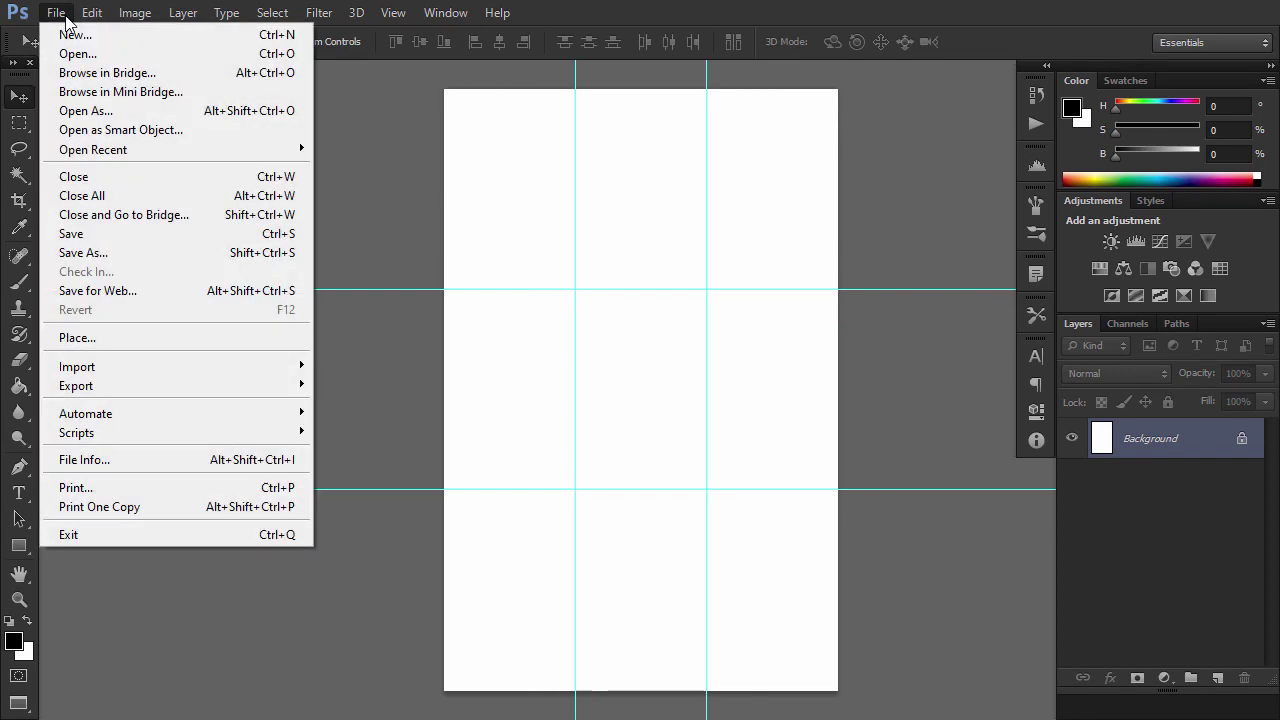
{"action": "left_click", "coordinate": [91, 340]}
{"action": "left_click", "coordinate": [738, 178]}
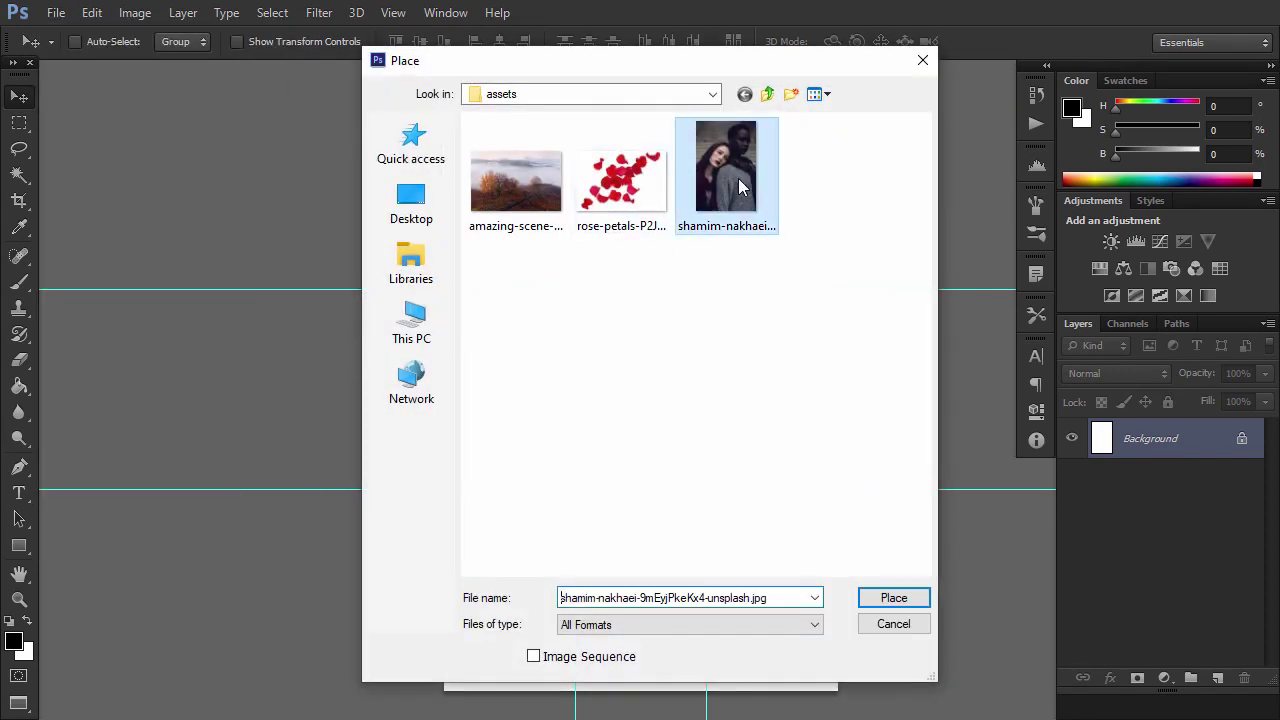
{"action": "double_click", "coordinate": [739, 180]}
{"action": "key", "text": "Return"}
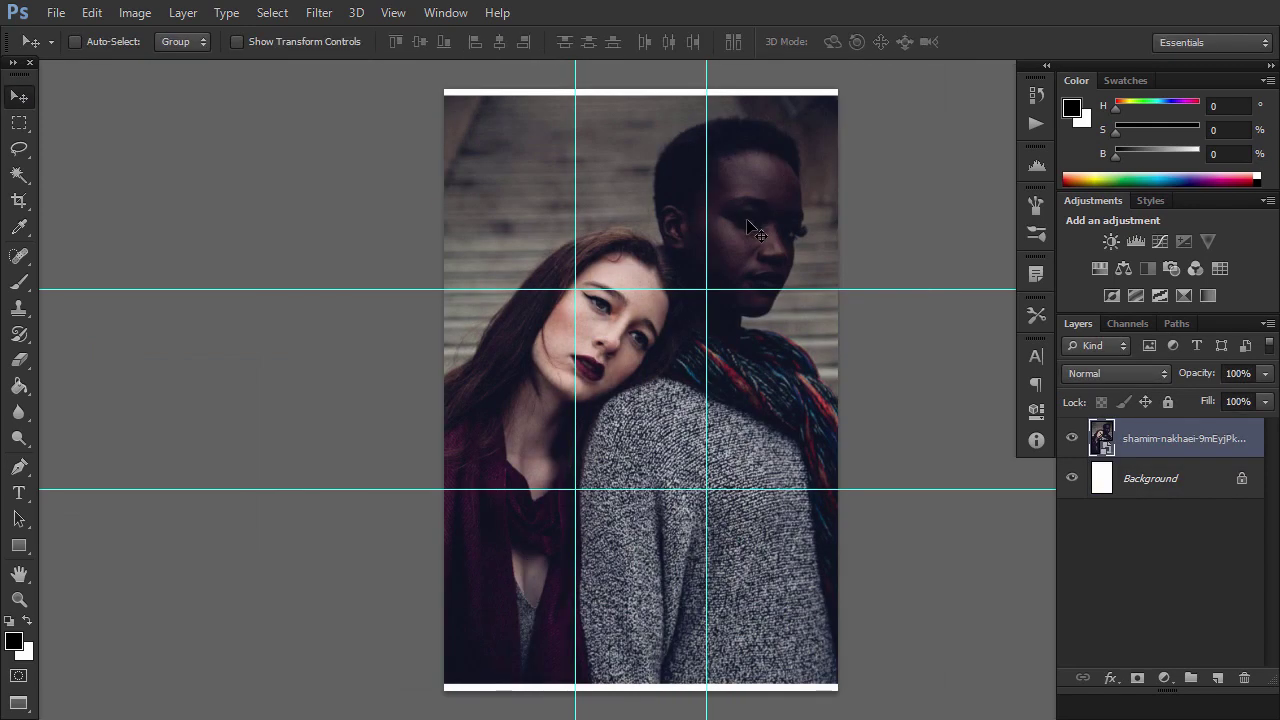
{"action": "left_click_drag", "start_coordinate": [747, 221], "coordinate": [742, 270]}
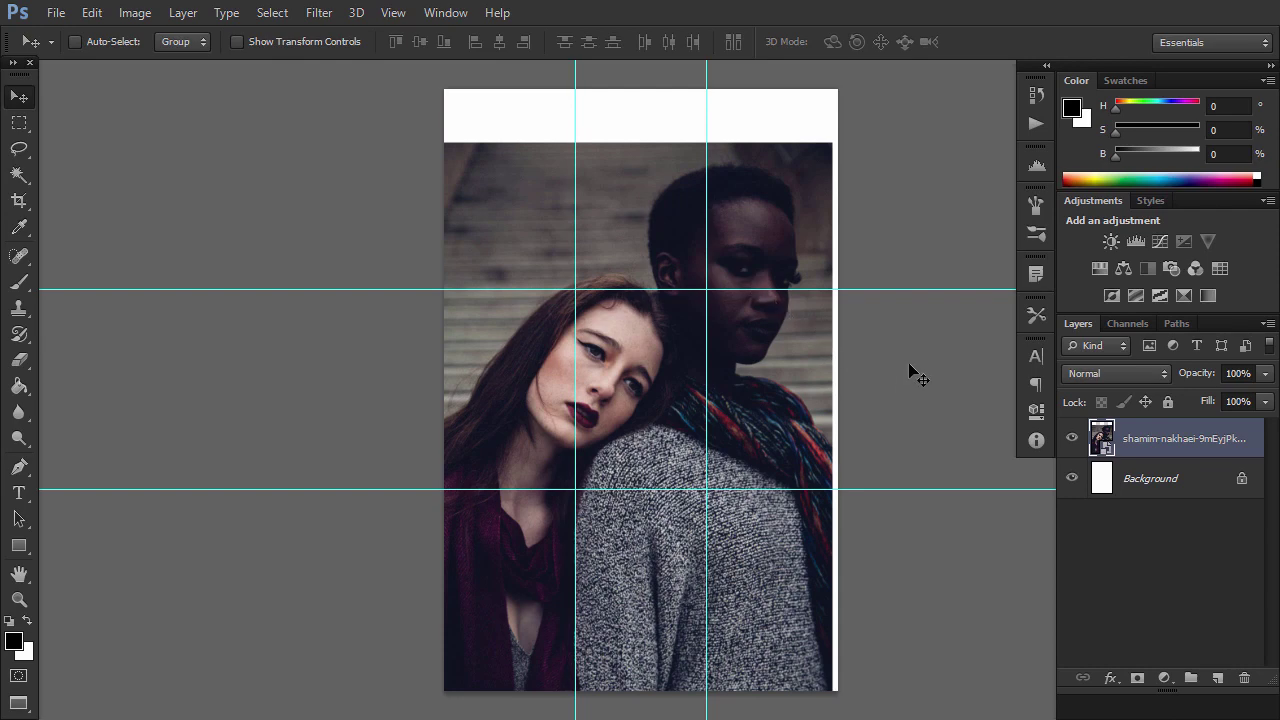
Hide the guides and trace the couple's hair, heads and shoulders with the Magnetic Lasso.
{"action": "key", "text": "ctrl+semicolon"}
{"action": "key", "text": "z"}
{"action": "left_click", "coordinate": [514, 409]}
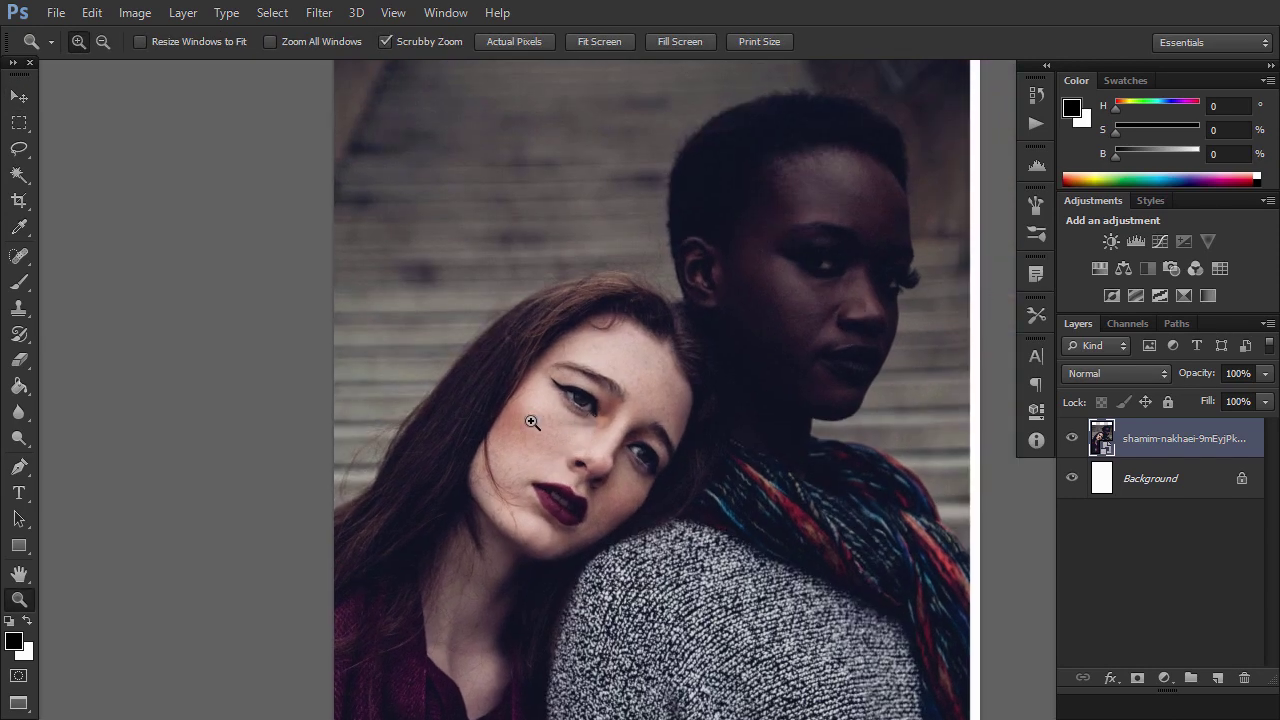
{"action": "left_click", "coordinate": [462, 479]}
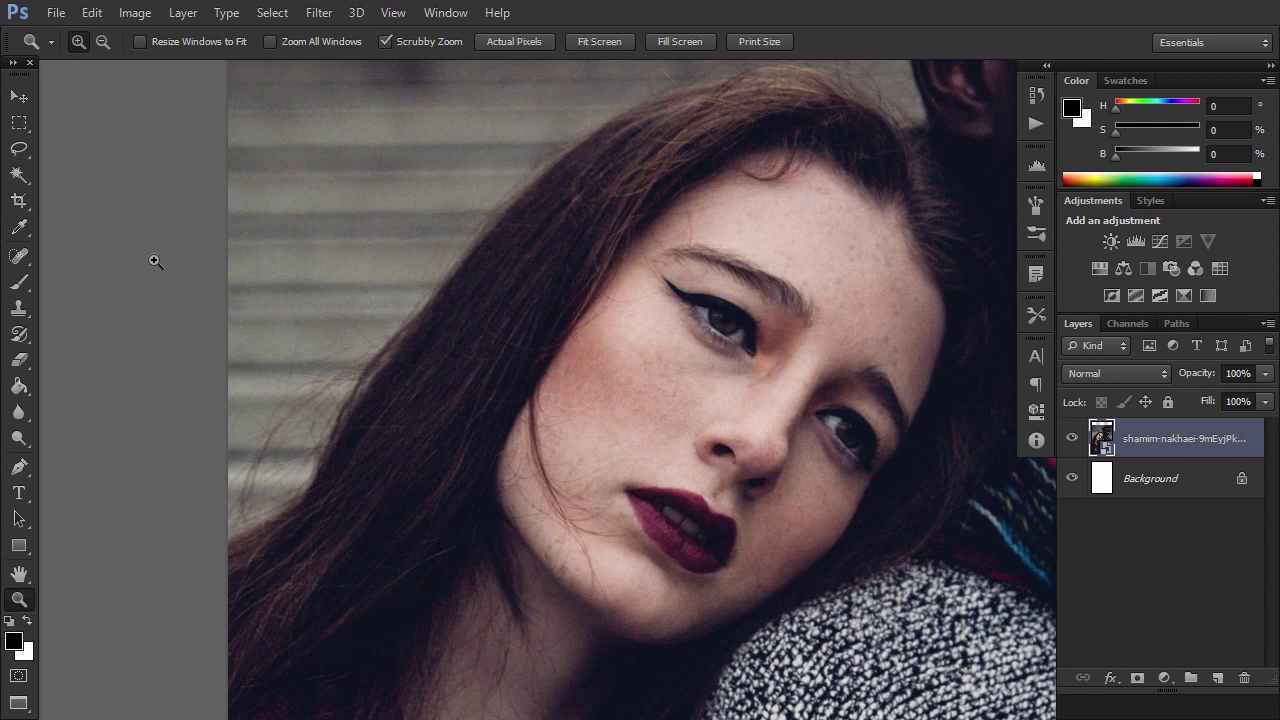
{"action": "left_click_drag", "start_coordinate": [18, 148], "coordinate": [86, 189]}
{"action": "left_click", "coordinate": [238, 540]}
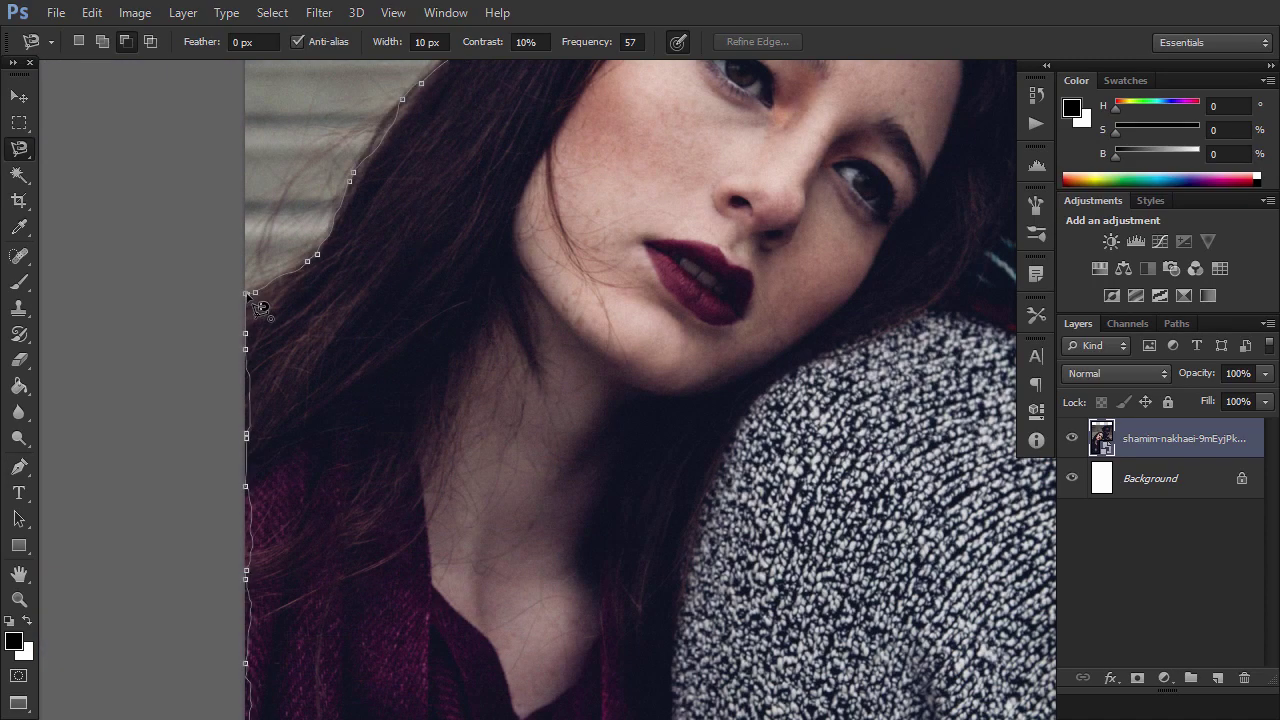
{"action": "key", "text": "z"}
{"action": "left_click", "coordinate": [608, 417], "text": "alt"}
{"action": "left_click", "coordinate": [612, 418], "text": "alt"}
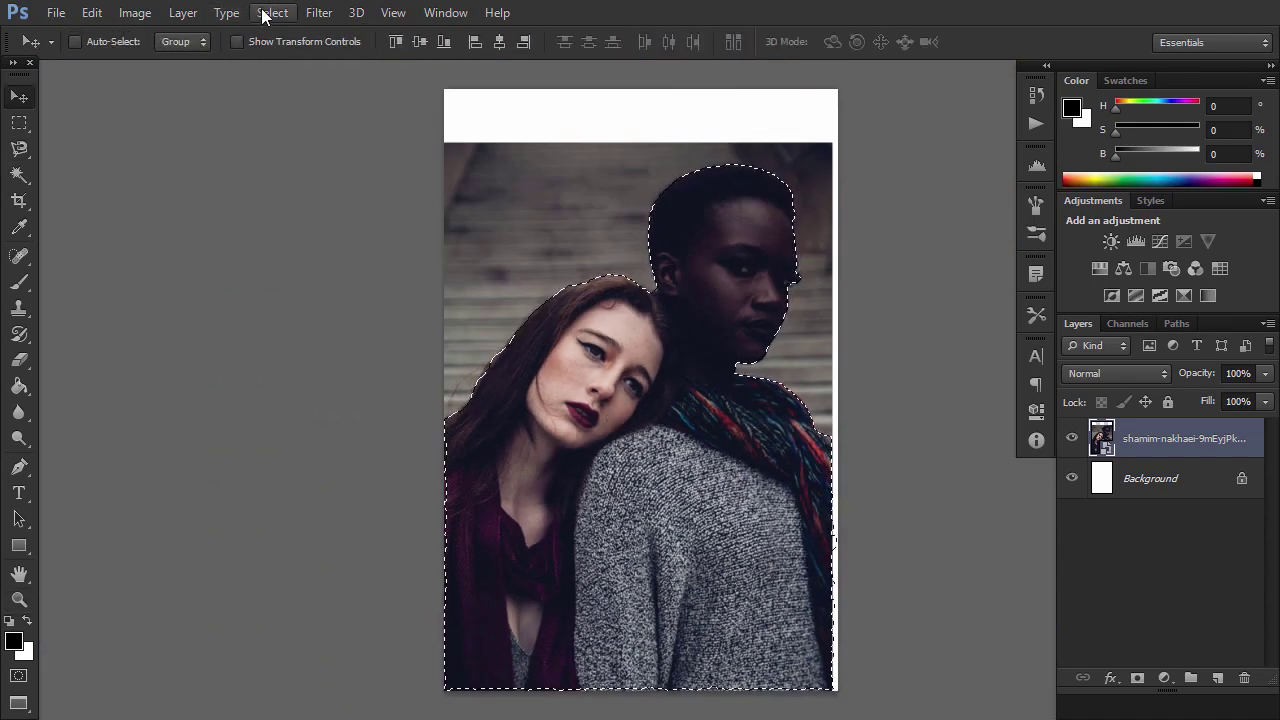
Open Refine Edge, preview On White, and enable Smart Radius at 1.2 px.
{"action": "left_click", "coordinate": [269, 13]}
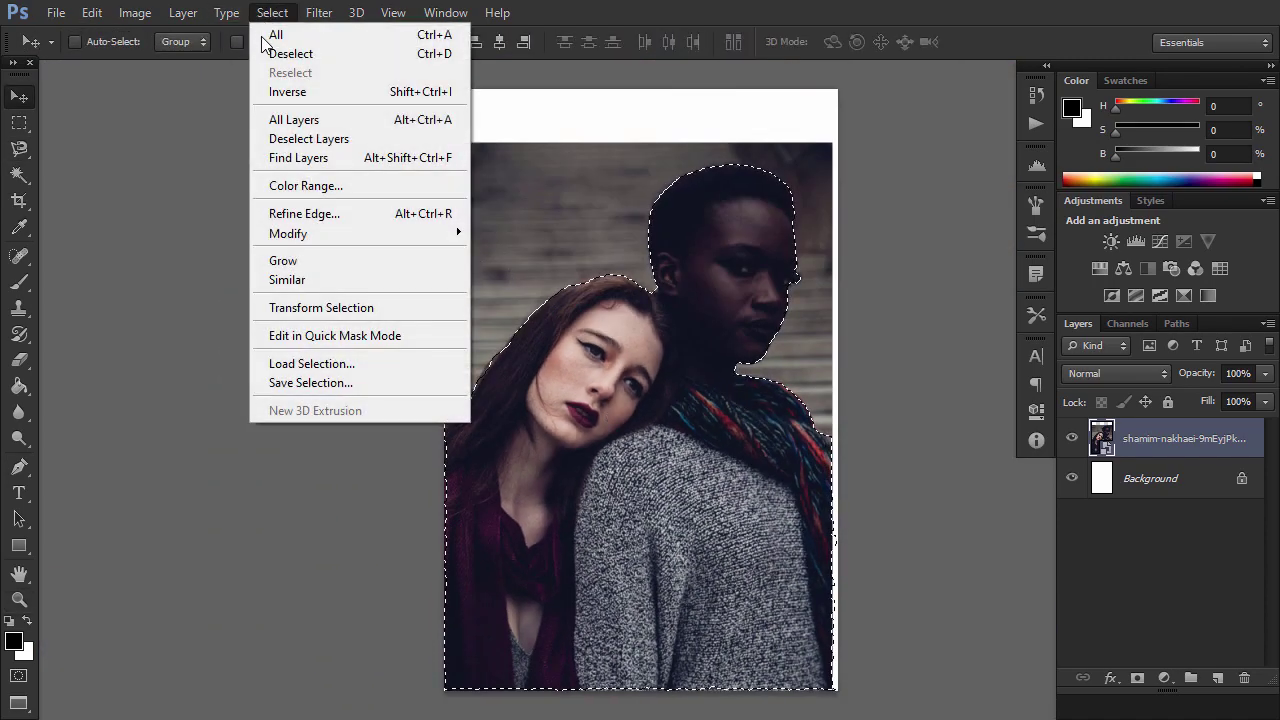
{"action": "left_click", "coordinate": [304, 213]}
{"action": "left_click_drag", "start_coordinate": [763, 46], "coordinate": [929, 88]}
{"action": "left_click", "coordinate": [1010, 138]}
{"action": "left_click", "coordinate": [962, 316]}
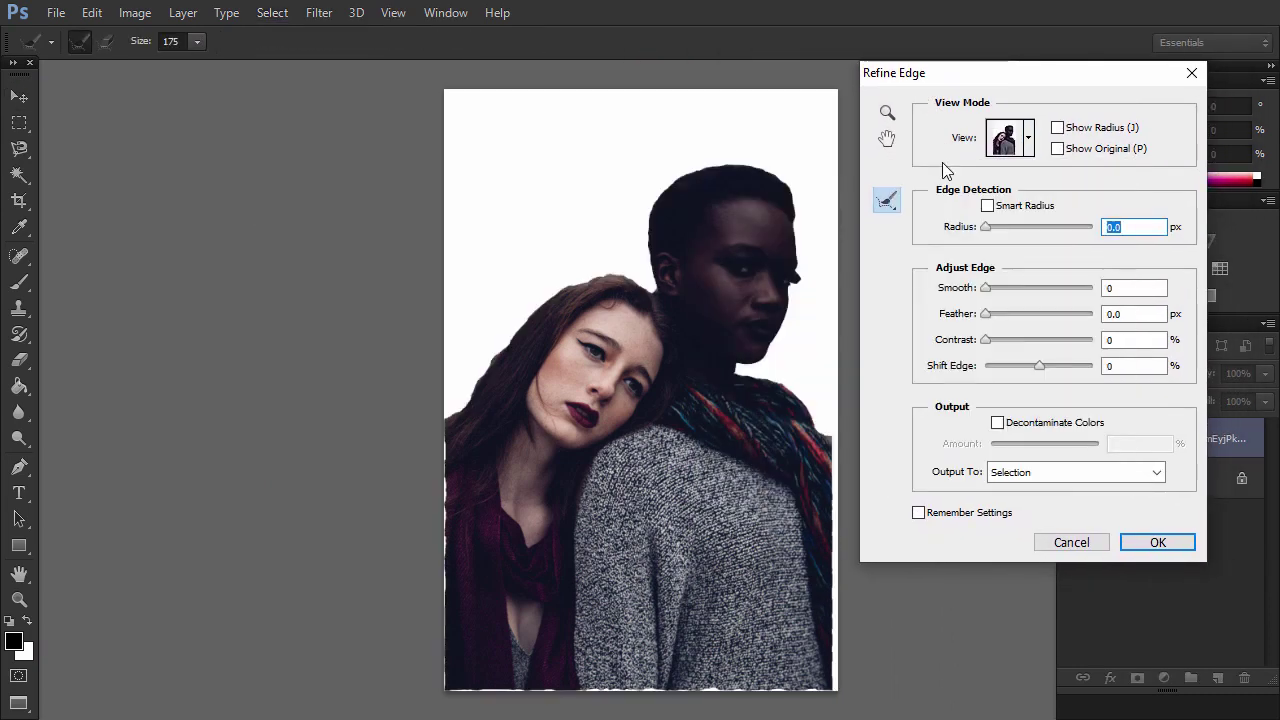
{"action": "left_click", "coordinate": [987, 205]}
{"action": "left_click_drag", "start_coordinate": [988, 226], "coordinate": [993, 226]}
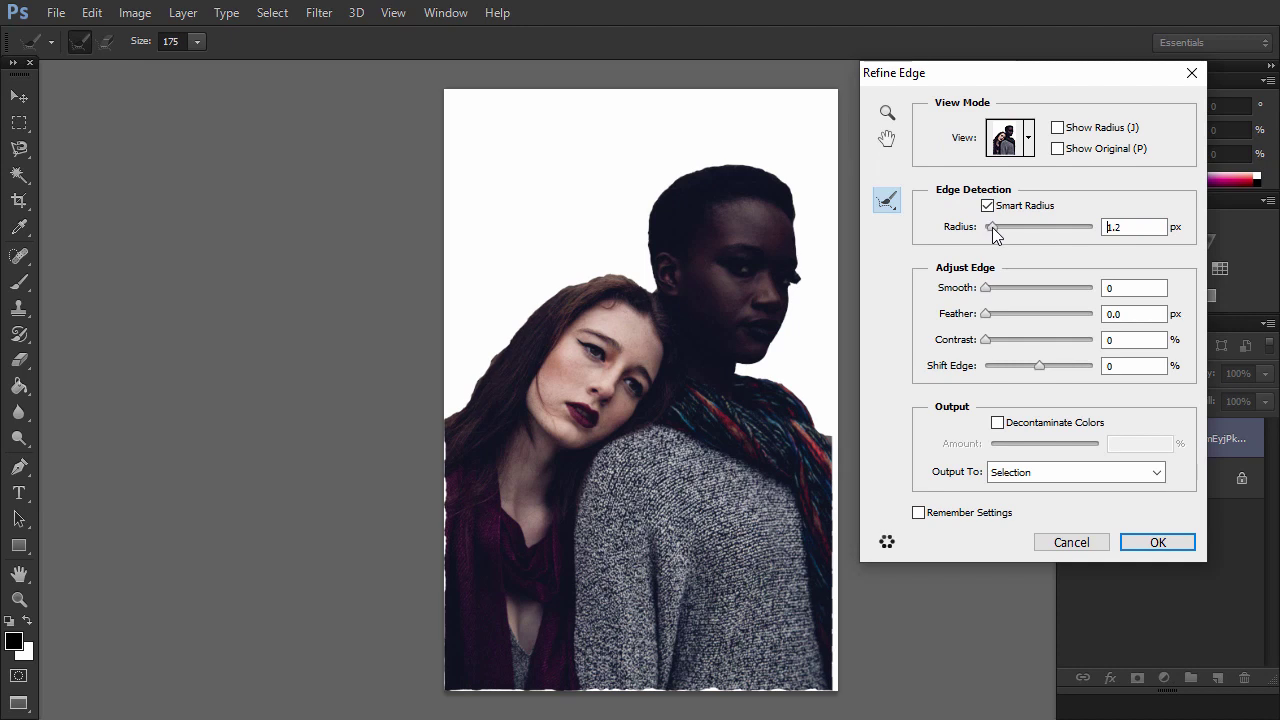
Paint Refine Radius over the woman's hair and the man's head and shoulder, erasing atop his head.
{"action": "mouse_move", "coordinate": [482, 384]}
{"action": "left_mouse_down"}
{"action": "mouse_move", "coordinate": [573, 291]}
{"action": "mouse_move", "coordinate": [489, 386]}
{"action": "left_mouse_up"}
{"action": "key", "text": "bracketleft"}
{"action": "key", "text": "bracketleft"}
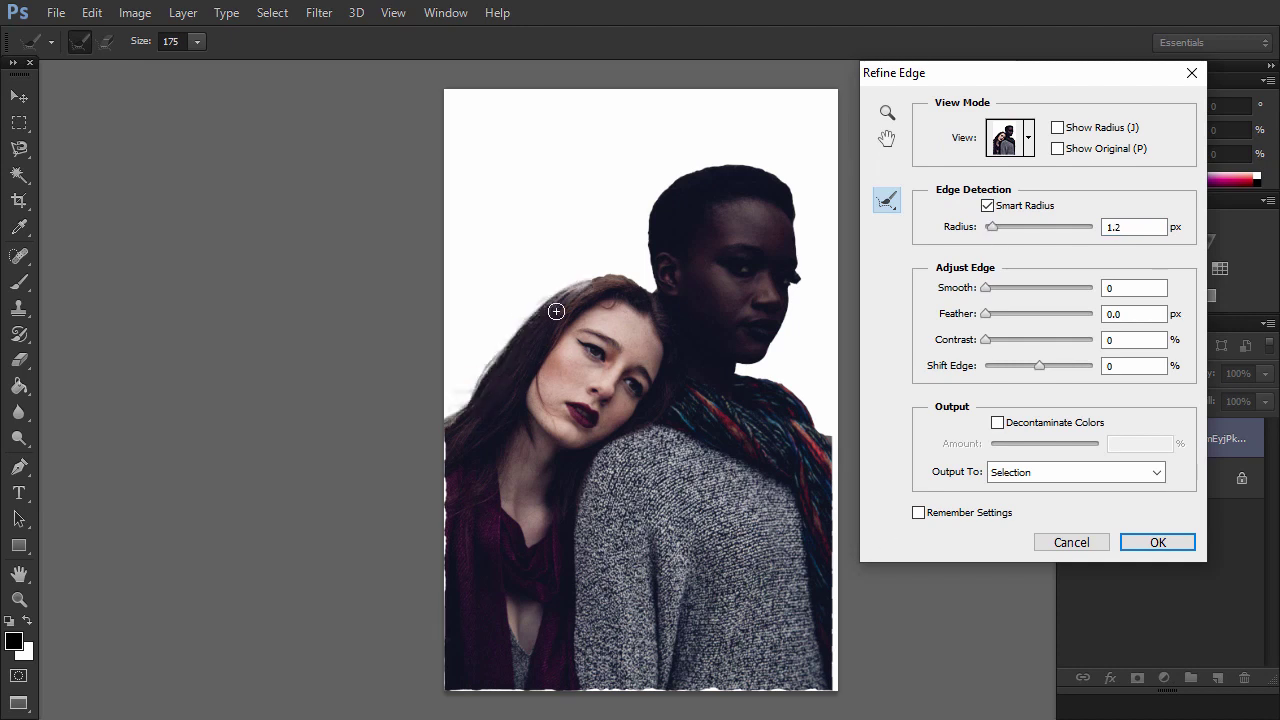
{"action": "mouse_move", "coordinate": [663, 289]}
{"action": "left_mouse_down"}
{"action": "mouse_move", "coordinate": [663, 203]}
{"action": "mouse_move", "coordinate": [687, 179]}
{"action": "mouse_move", "coordinate": [728, 168]}
{"action": "mouse_move", "coordinate": [788, 192]}
{"action": "left_mouse_up"}
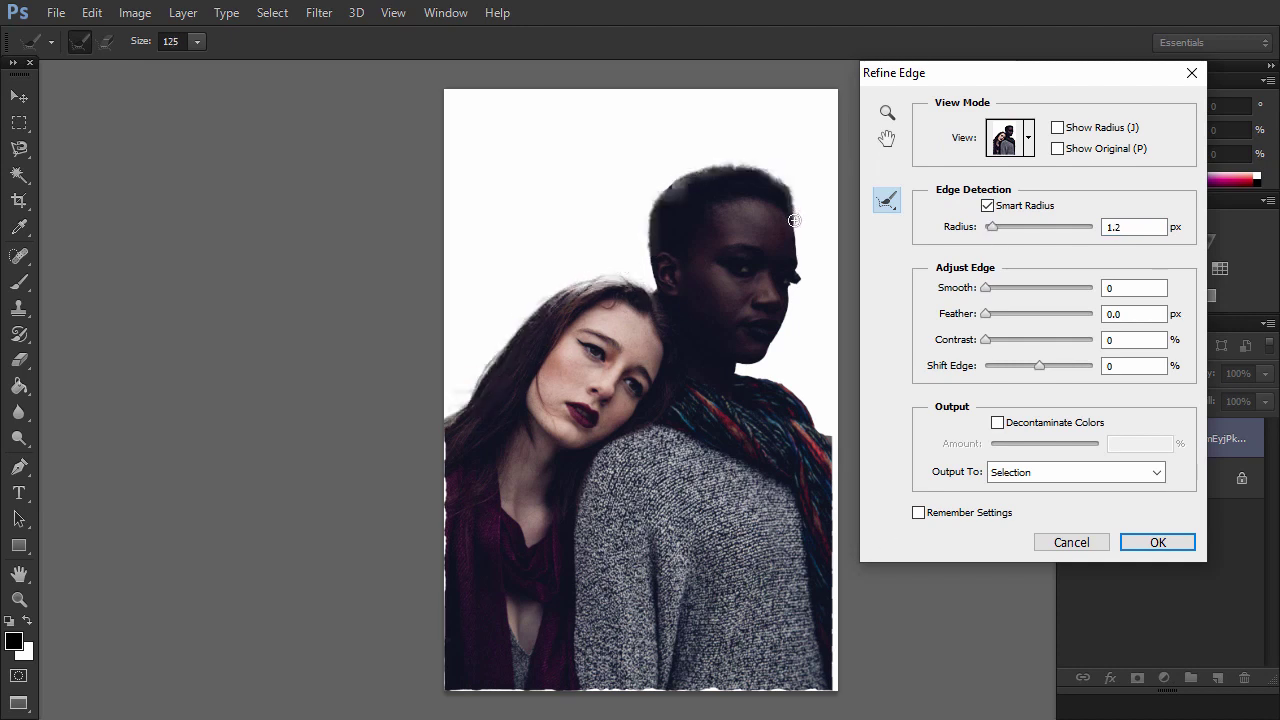
{"action": "left_click_drag", "start_coordinate": [790, 274], "coordinate": [815, 276]}
{"action": "left_click_drag", "start_coordinate": [764, 372], "coordinate": [828, 445]}
{"action": "mouse_move", "coordinate": [468, 404]}
{"action": "left_mouse_down"}
{"action": "mouse_move", "coordinate": [547, 291]}
{"action": "mouse_move", "coordinate": [563, 290]}
{"action": "mouse_move", "coordinate": [510, 339]}
{"action": "mouse_move", "coordinate": [623, 319]}
{"action": "mouse_move", "coordinate": [648, 294]}
{"action": "mouse_move", "coordinate": [547, 300]}
{"action": "left_mouse_up"}
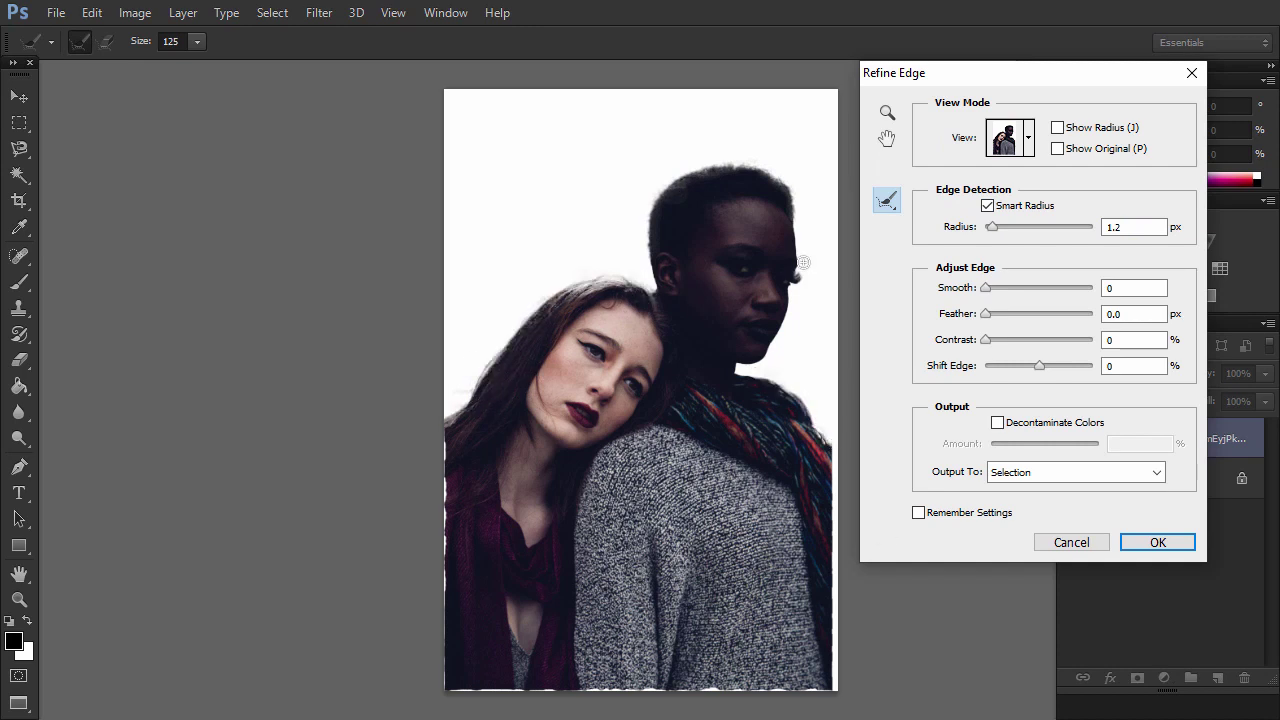
{"action": "key", "text": "e"}
{"action": "left_click_drag", "start_coordinate": [680, 190], "coordinate": [720, 176]}
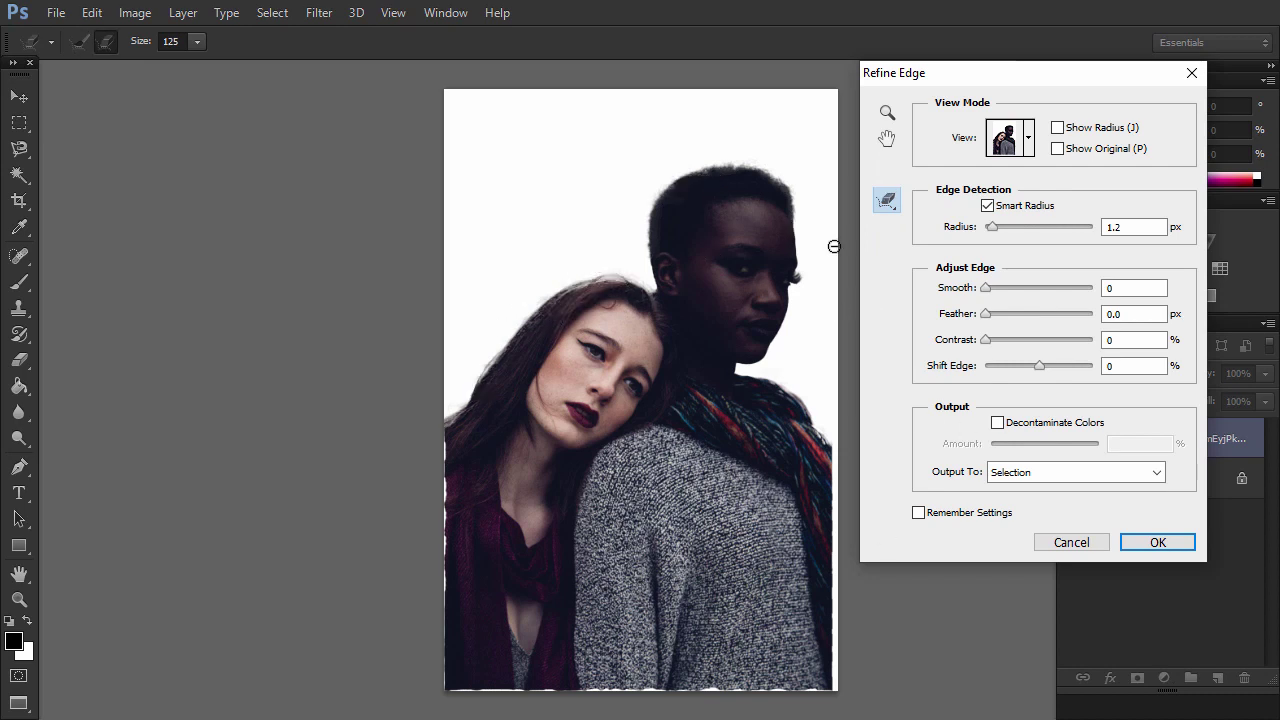
Output the refined selection to a layer mask and apply it.
{"action": "left_click", "coordinate": [1006, 474]}
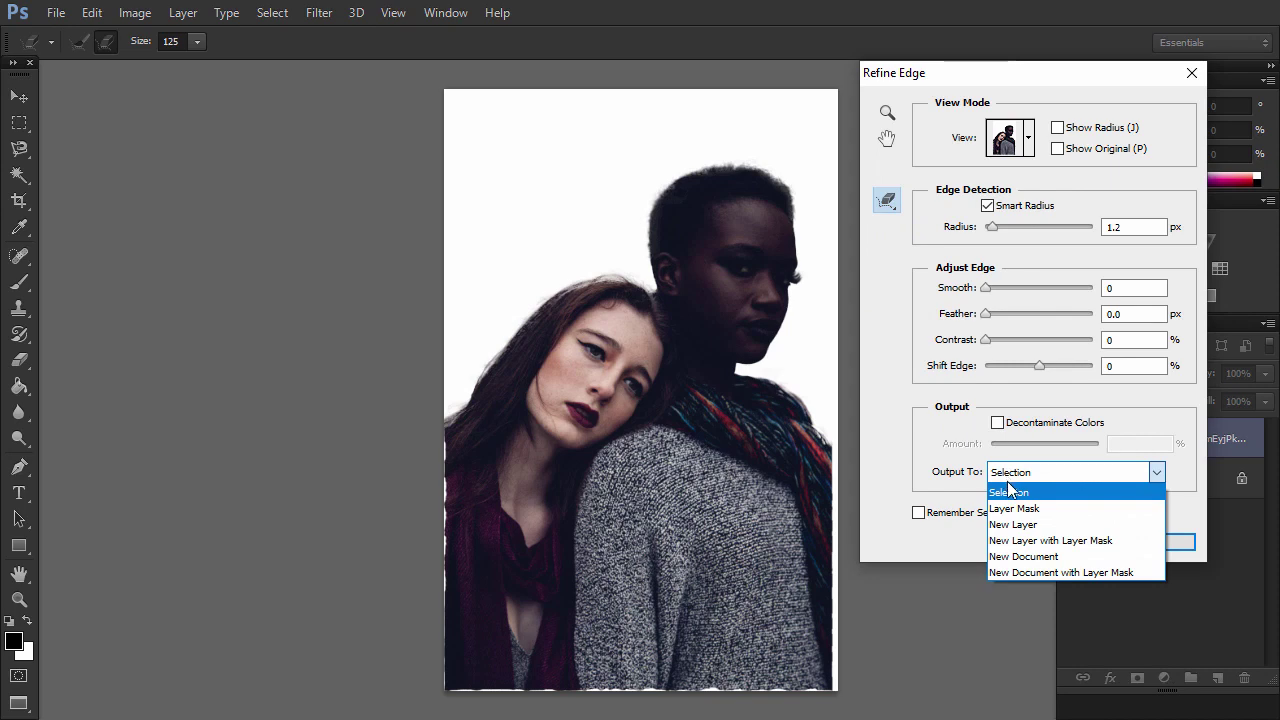
{"action": "left_click", "coordinate": [1040, 507]}
{"action": "left_click", "coordinate": [1134, 540]}
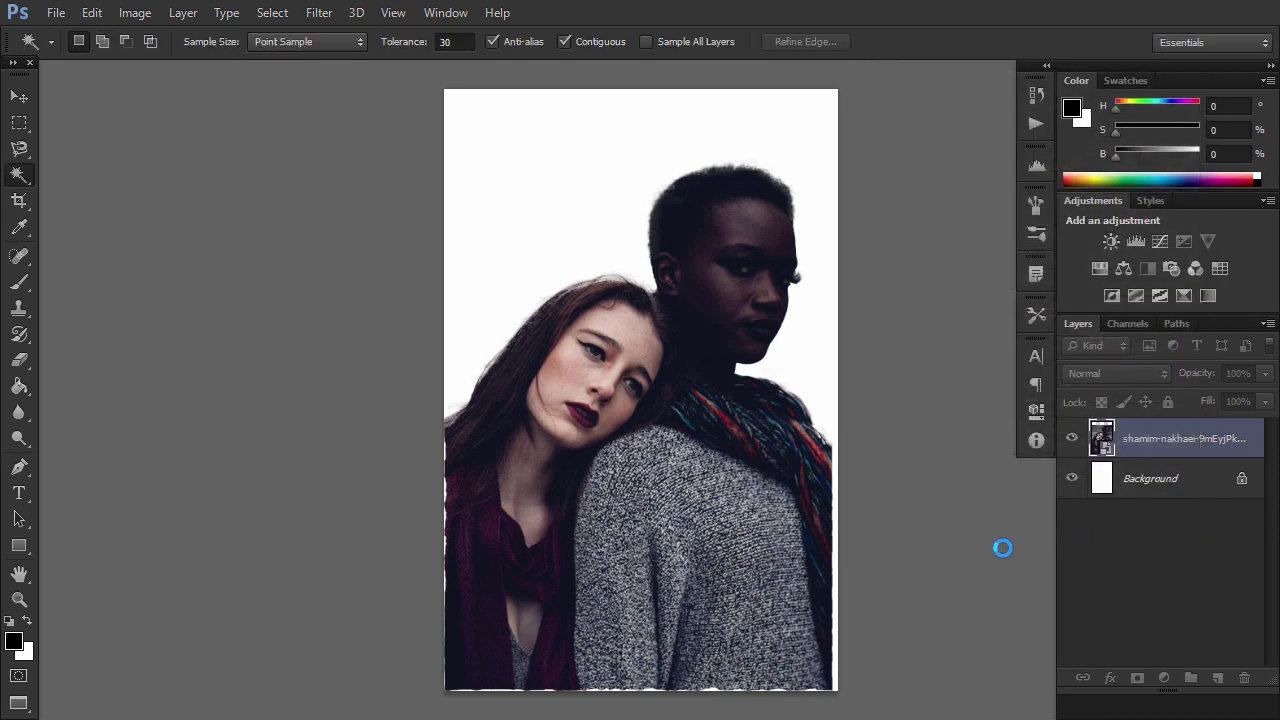
{"action": "key", "text": "v"}
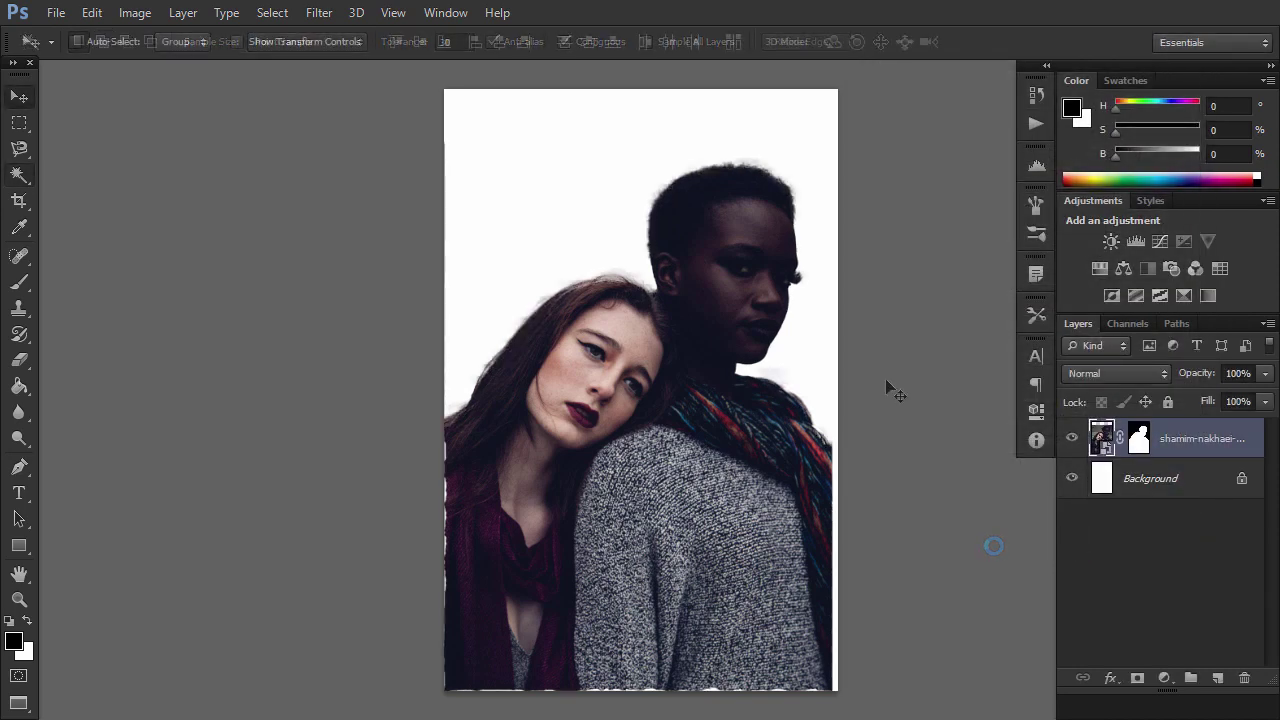
{"action": "left_click", "coordinate": [1129, 485]}
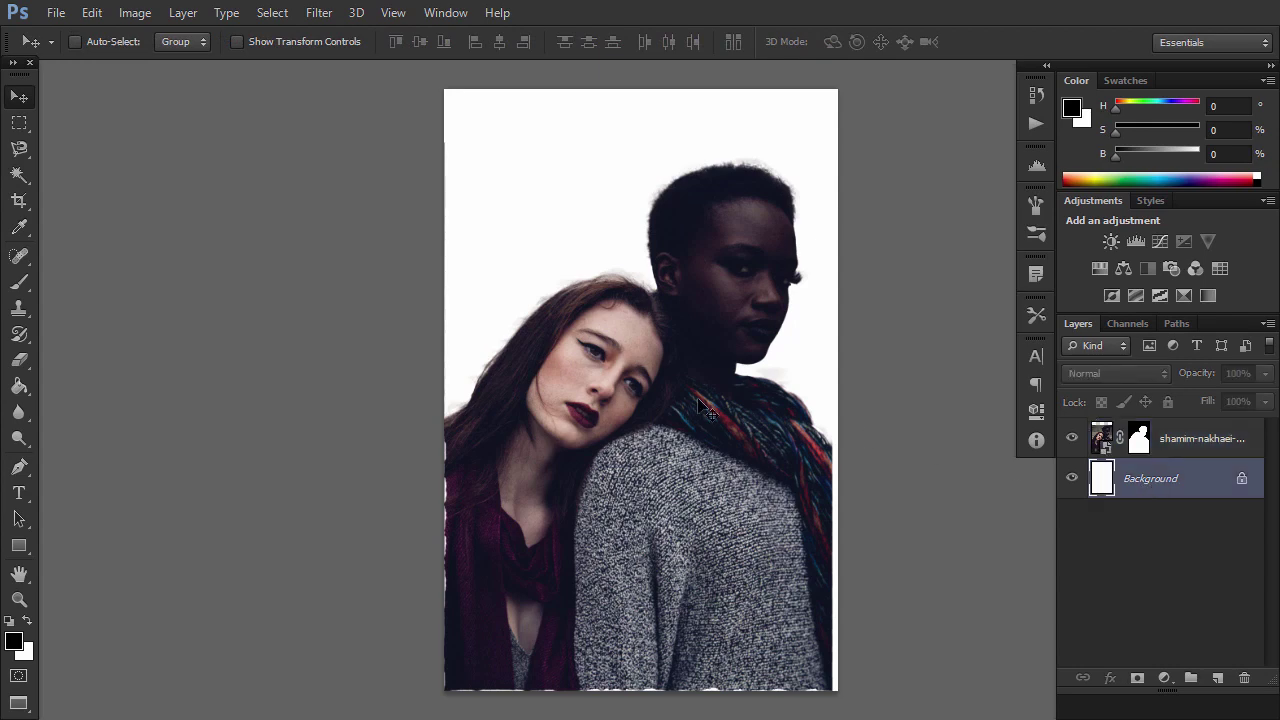
Place the autumn landscape photo and scale it up to about 59%.
{"action": "left_click", "coordinate": [54, 13]}
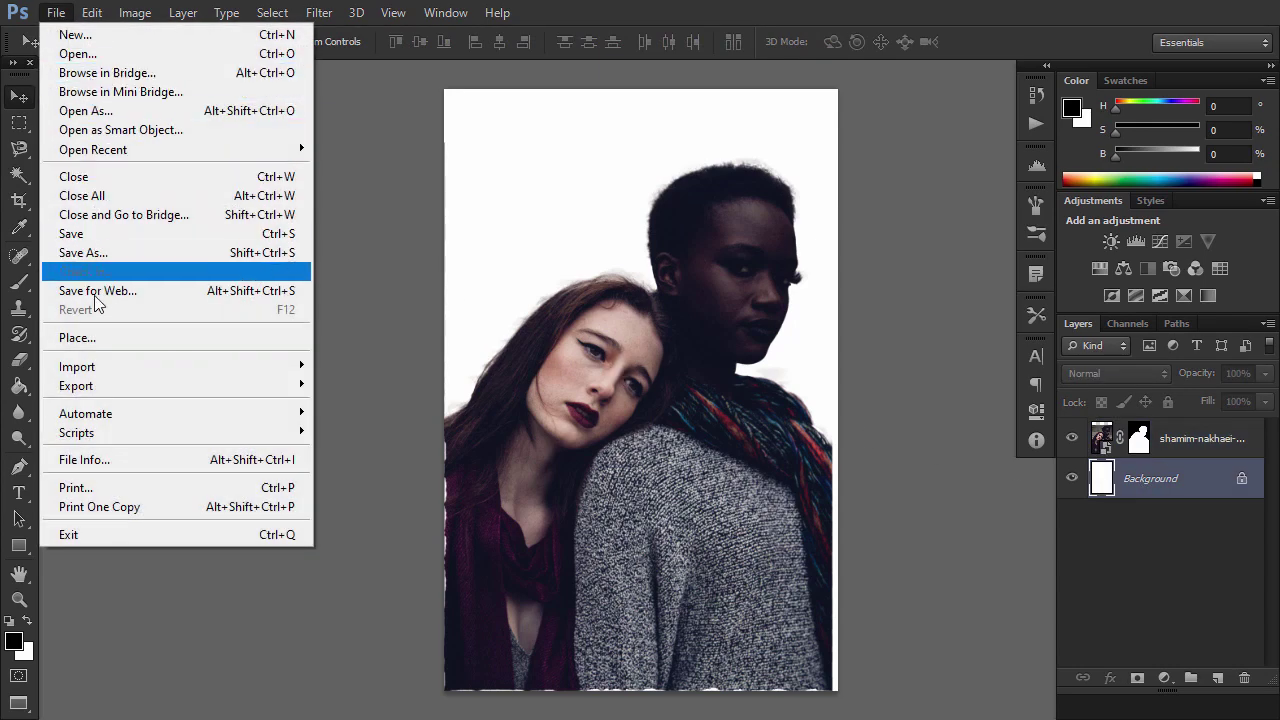
{"action": "left_click", "coordinate": [95, 340]}
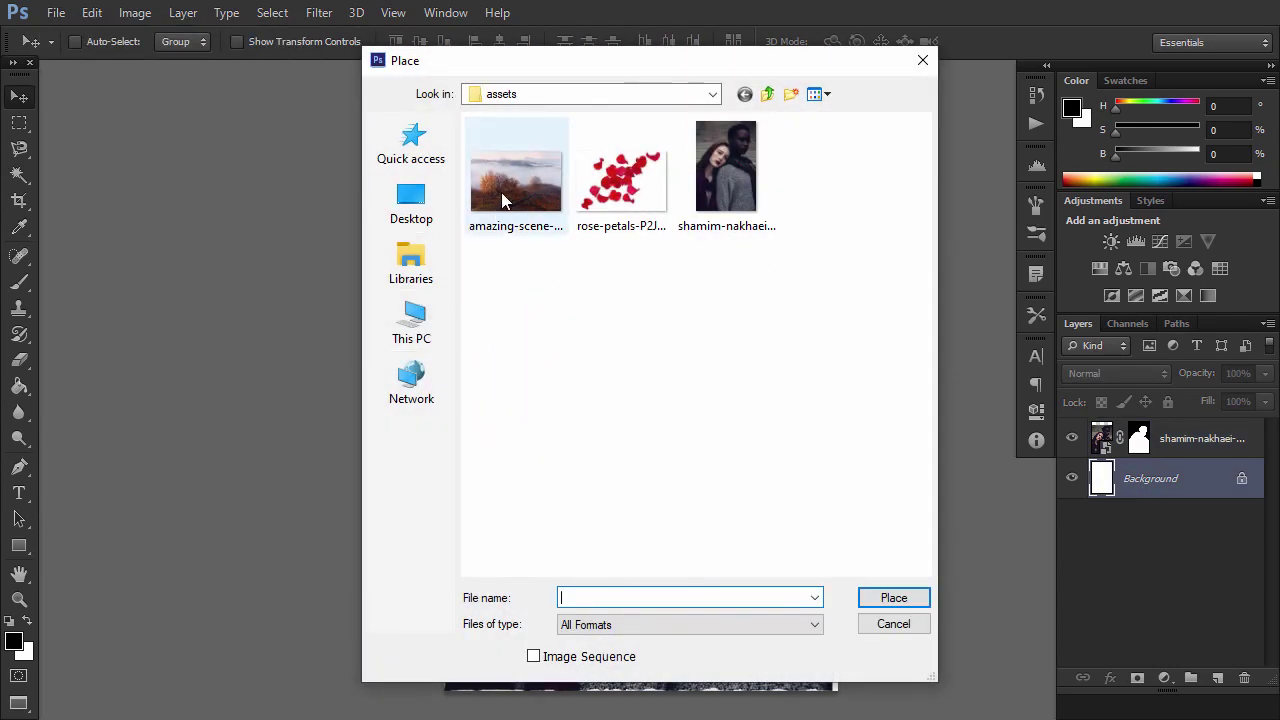
{"action": "double_click", "coordinate": [505, 200]}
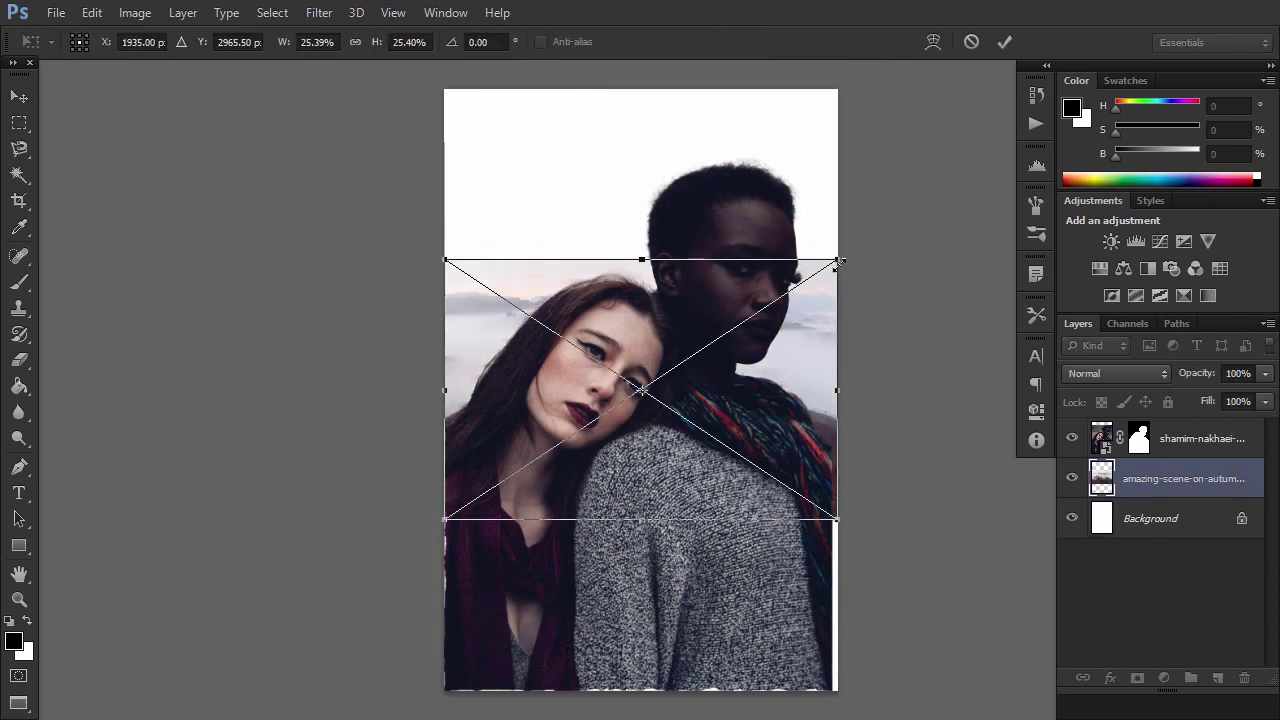
{"action": "left_click_drag", "start_coordinate": [838, 262], "coordinate": [1198, 150]}
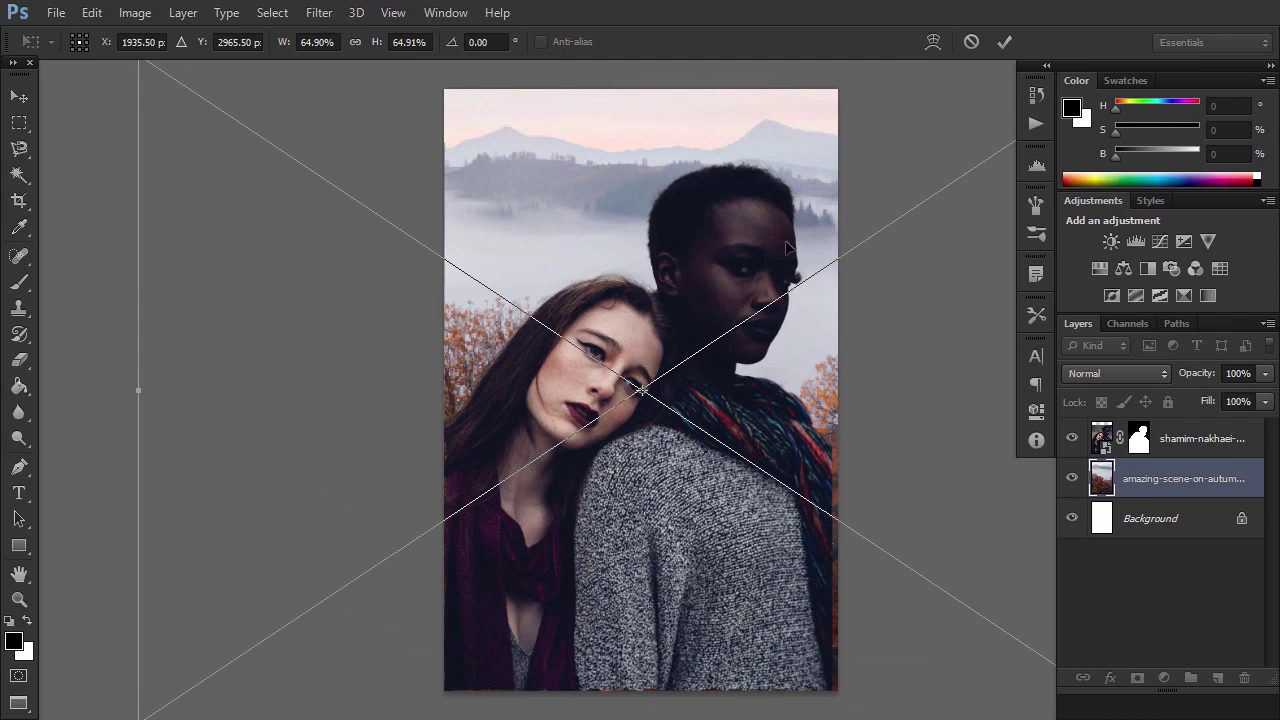
Nudge the landscape slightly right and up and commit its transform.
{"action": "left_click_drag", "start_coordinate": [786, 247], "coordinate": [784, 248]}
{"action": "key", "text": "Return"}
{"action": "key", "text": "z"}
{"action": "key", "text": "ctrl+minus"}
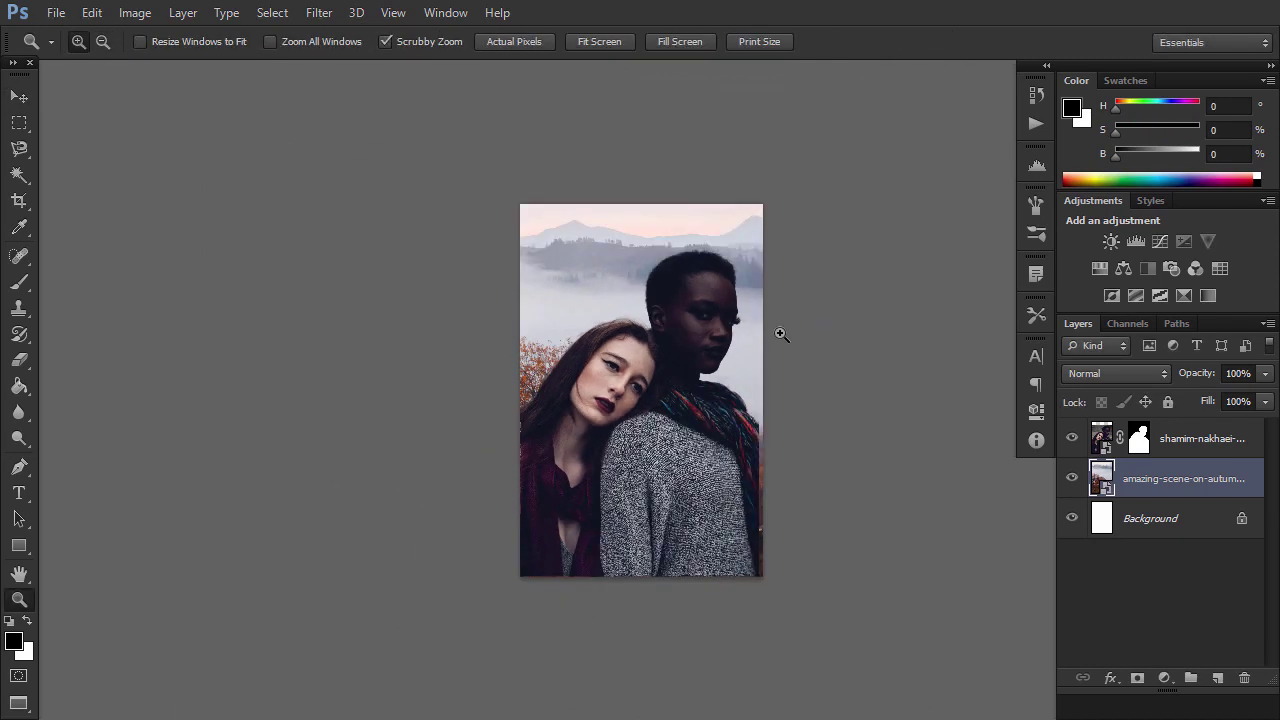
{"action": "key", "text": "ctrl+plus"}
{"action": "key", "text": "v"}
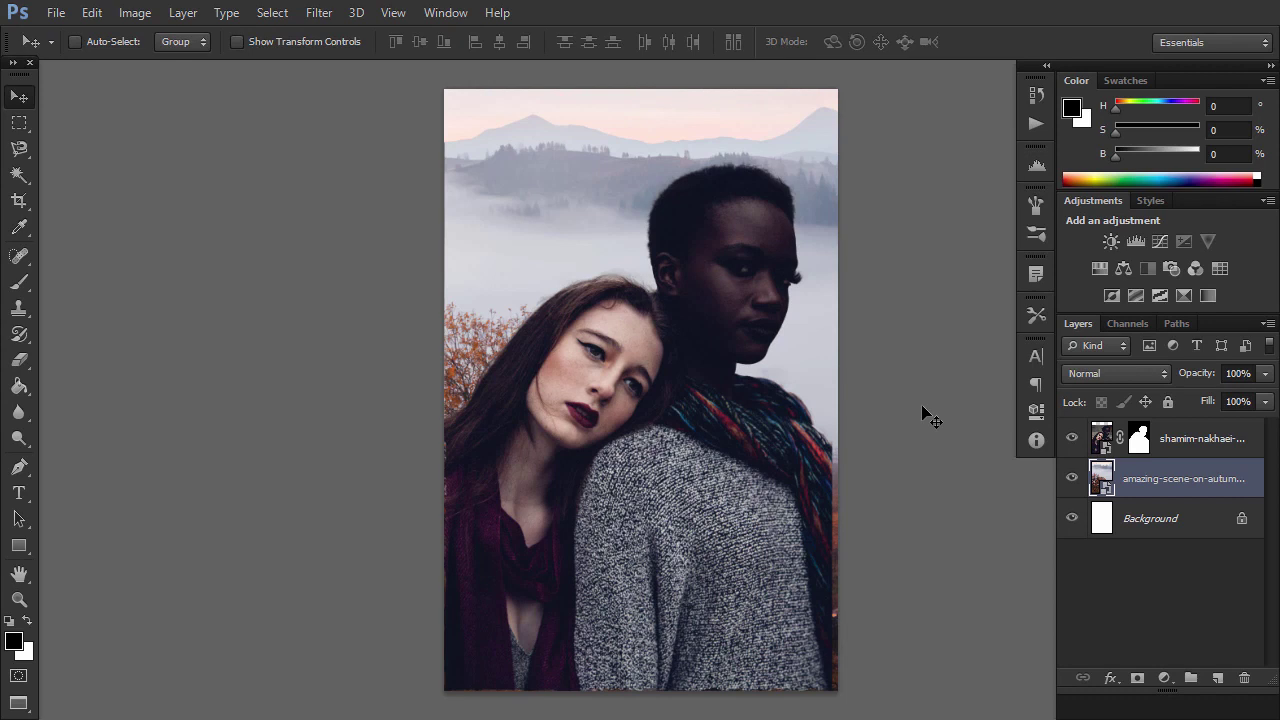
Apply a 14.1-pixel Gaussian Blur to the landscape layer.
{"action": "left_click", "coordinate": [321, 14]}
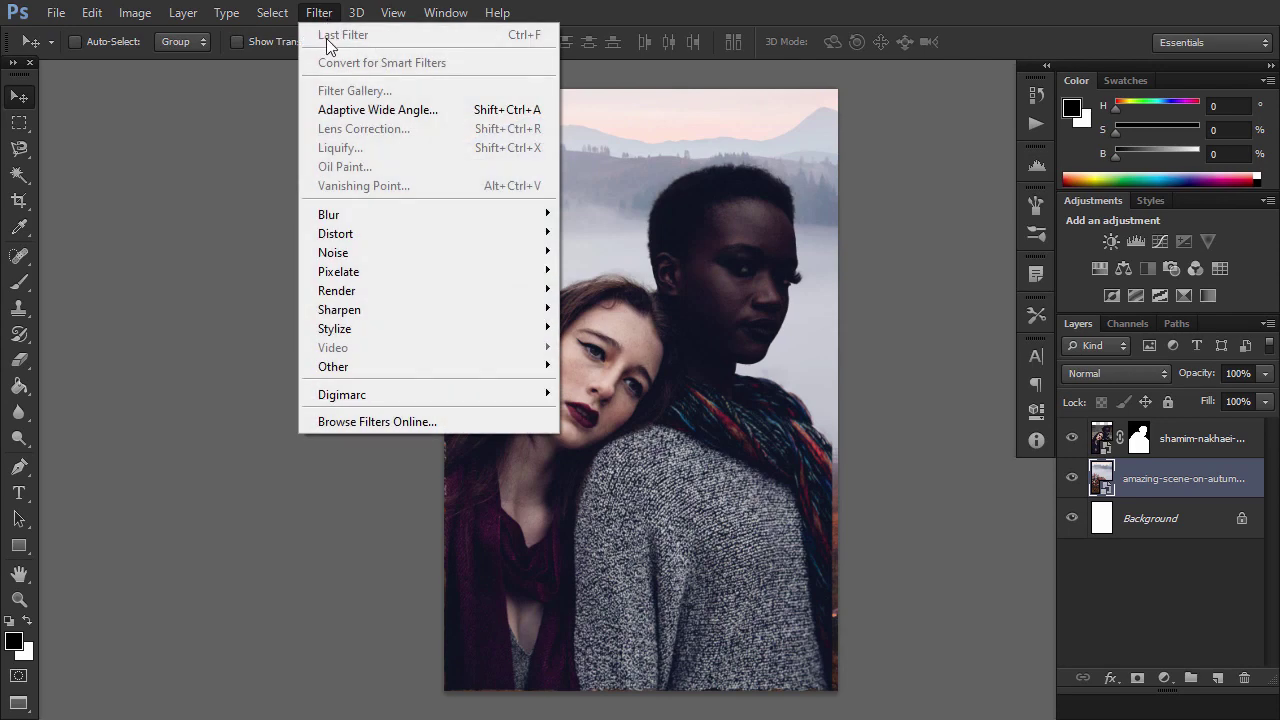
{"action": "mouse_move", "coordinate": [354, 214]}
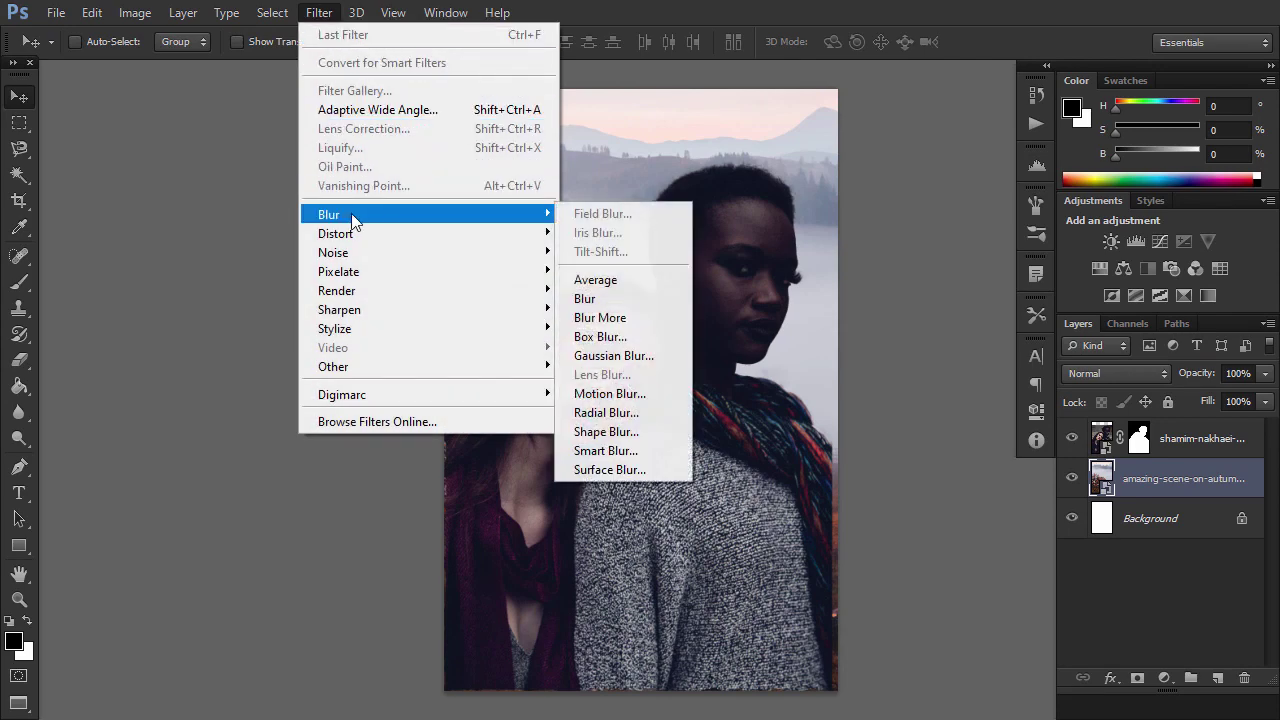
{"action": "left_click", "coordinate": [613, 357]}
{"action": "left_click_drag", "start_coordinate": [800, 82], "coordinate": [899, 108]}
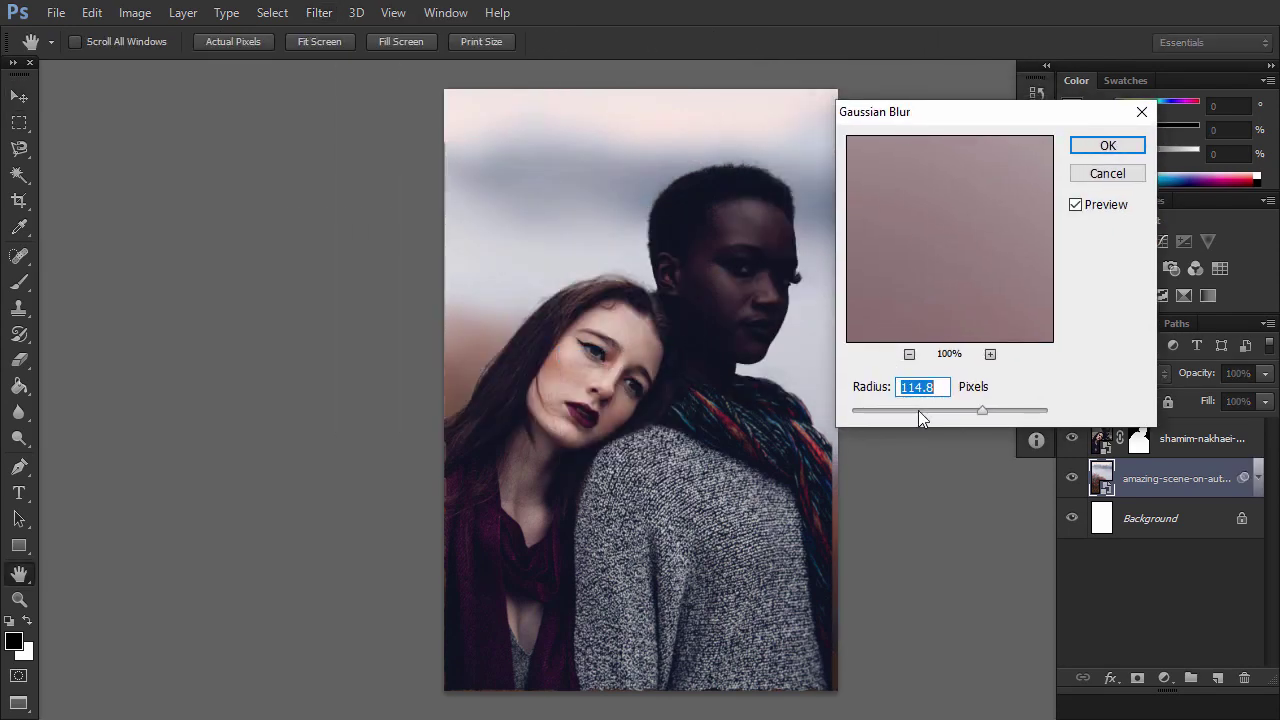
{"action": "mouse_move", "coordinate": [918, 410]}
{"action": "left_mouse_down"}
{"action": "mouse_move", "coordinate": [908, 405]}
{"action": "mouse_move", "coordinate": [933, 410]}
{"action": "left_mouse_up"}
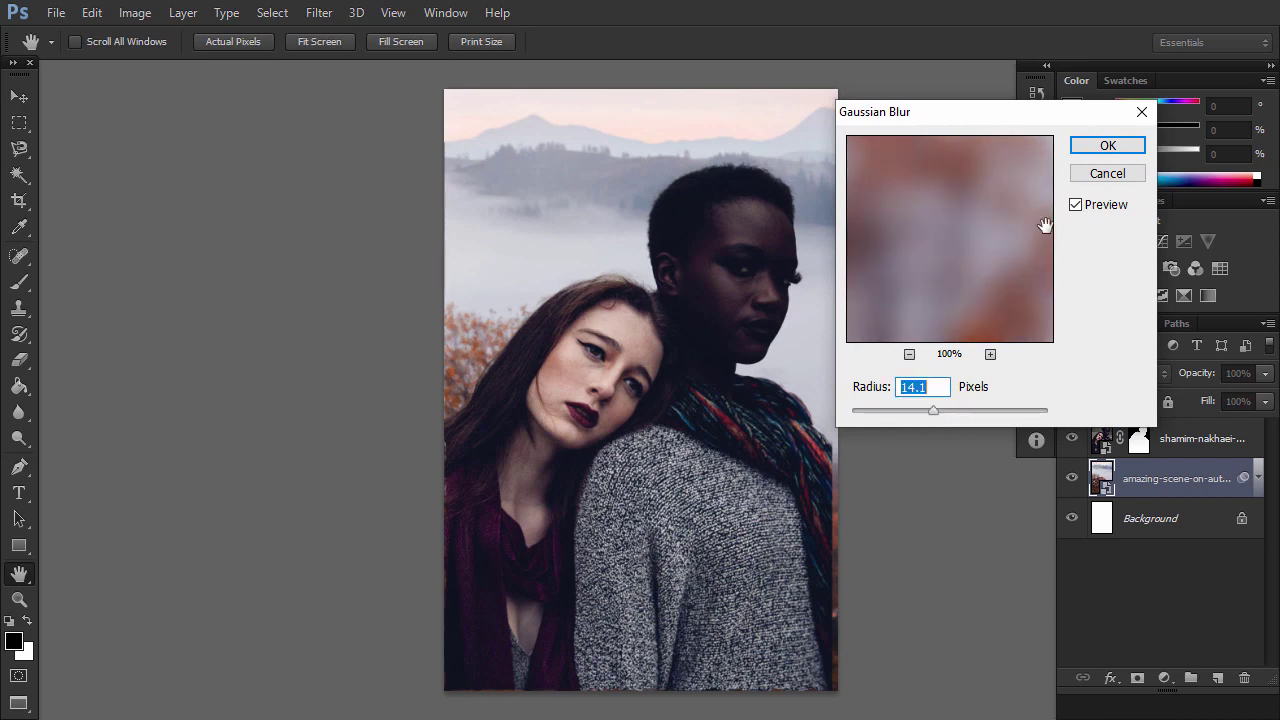
{"action": "key", "text": "Return"}
Apply the same 14.1-pixel Gaussian Blur to the couple's layer.
{"action": "left_click", "coordinate": [1160, 448]}
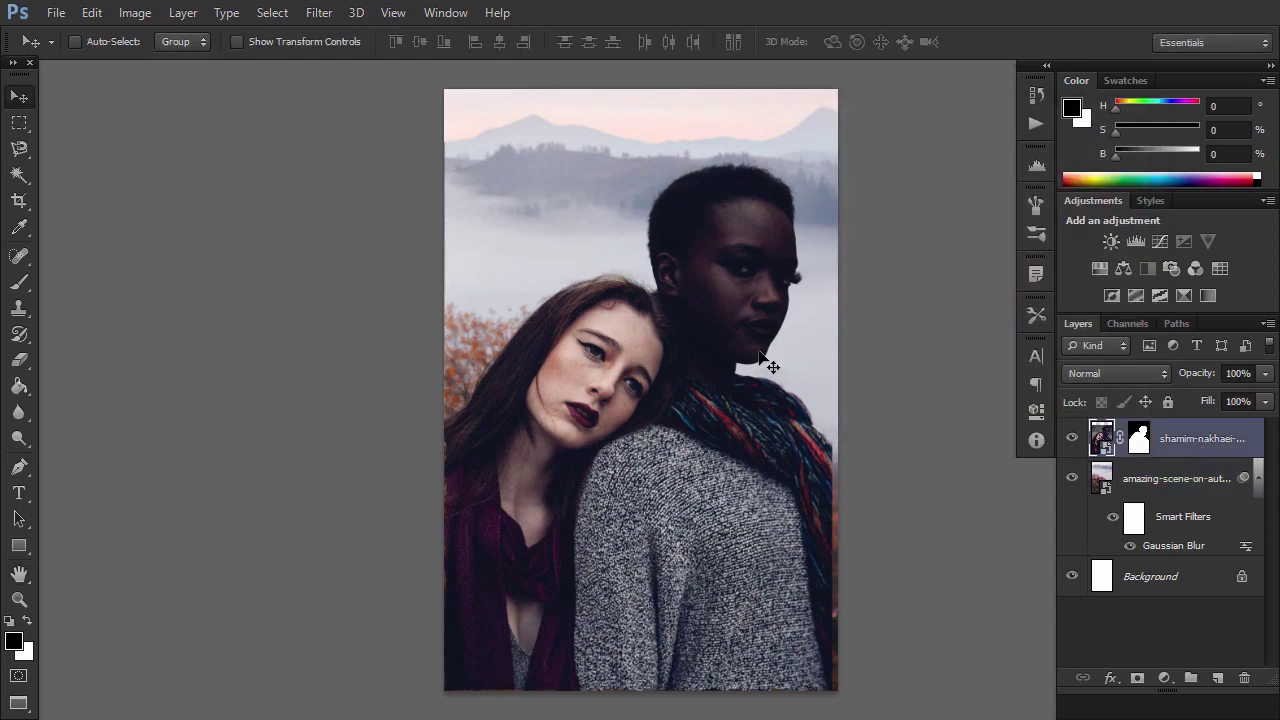
{"action": "left_click", "coordinate": [319, 12]}
{"action": "mouse_move", "coordinate": [371, 209]}
{"action": "left_click", "coordinate": [686, 357]}
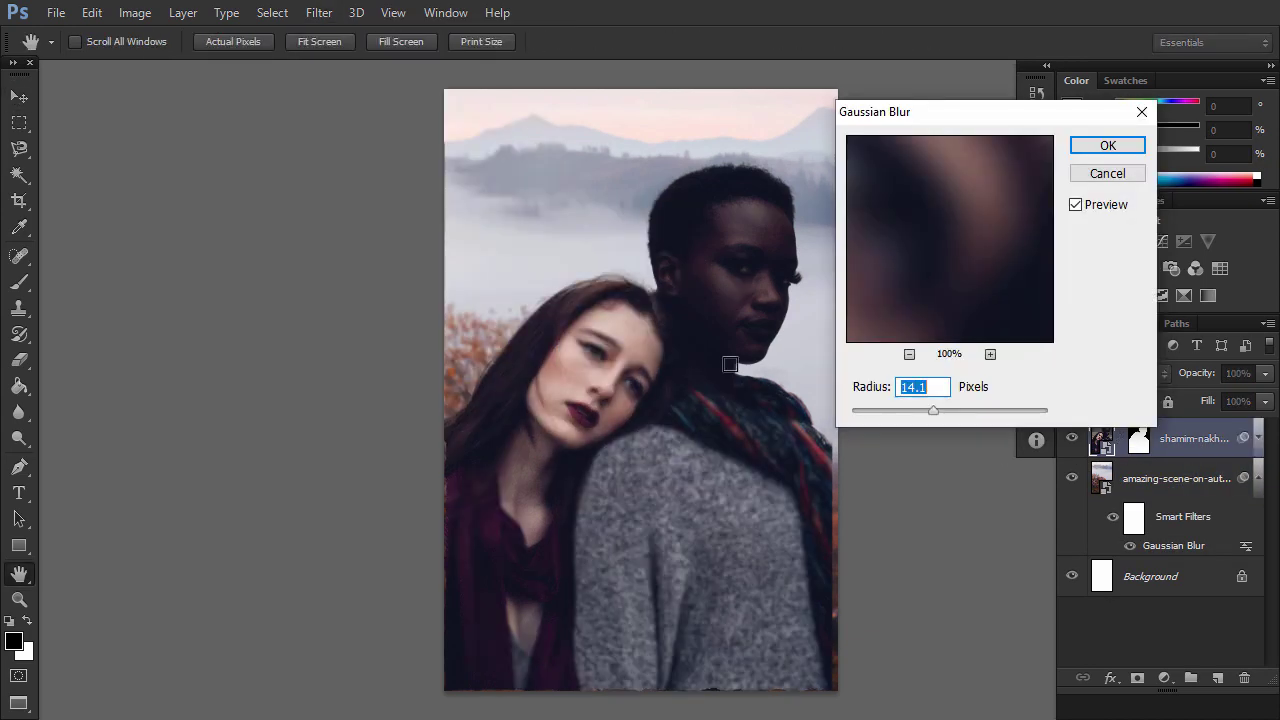
{"action": "left_click", "coordinate": [1112, 147]}
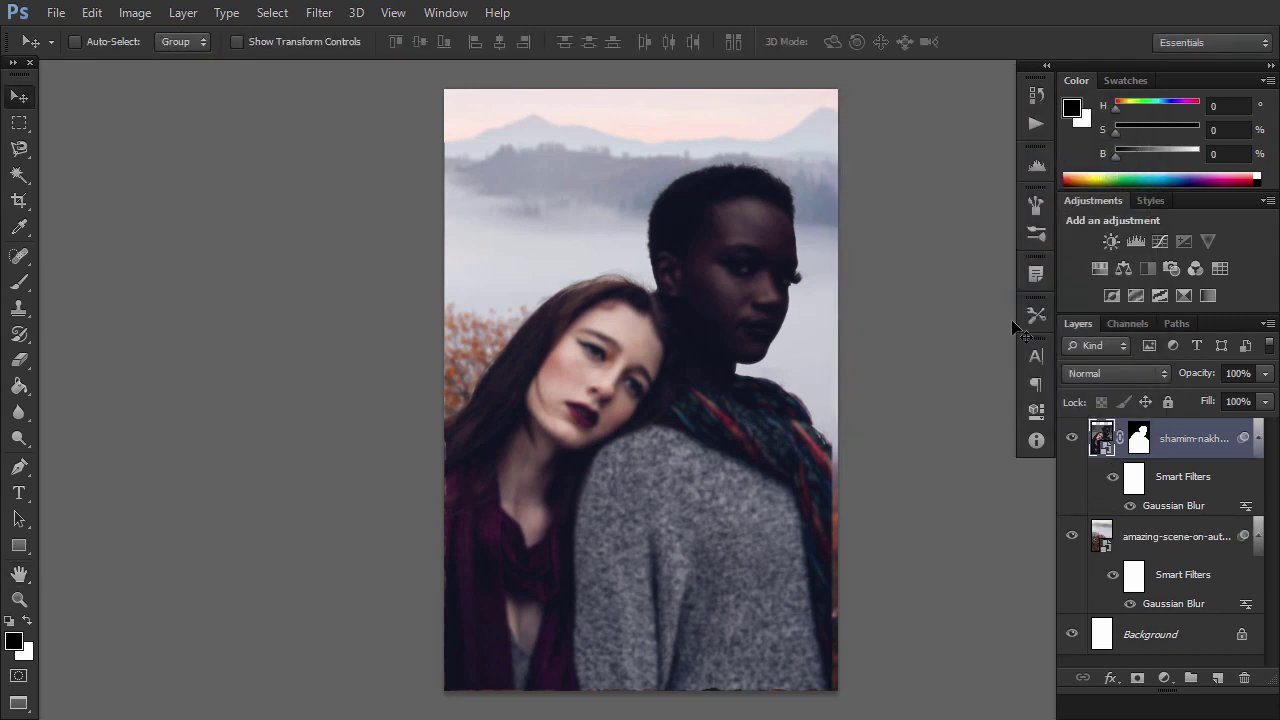
Paint black on the couple's Smart Filters mask over their faces, then group the layer into Group 1.
{"action": "left_click", "coordinate": [1135, 479]}
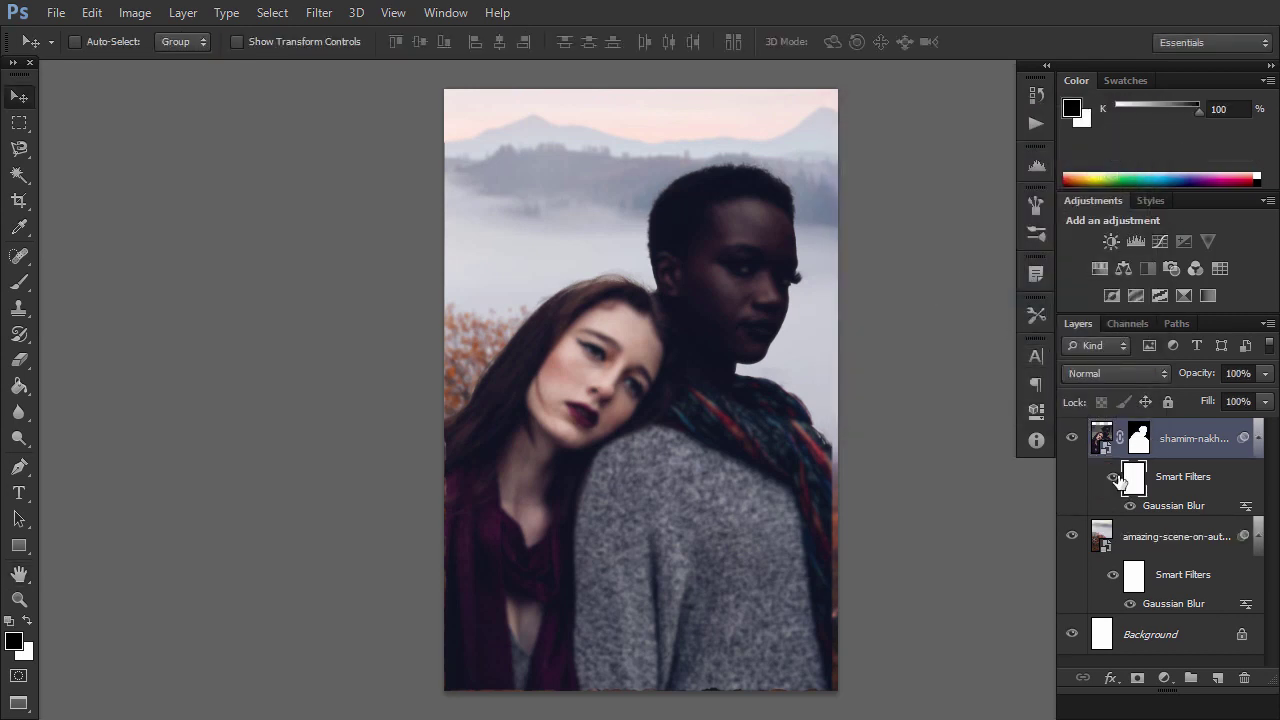
{"action": "key", "text": "b"}
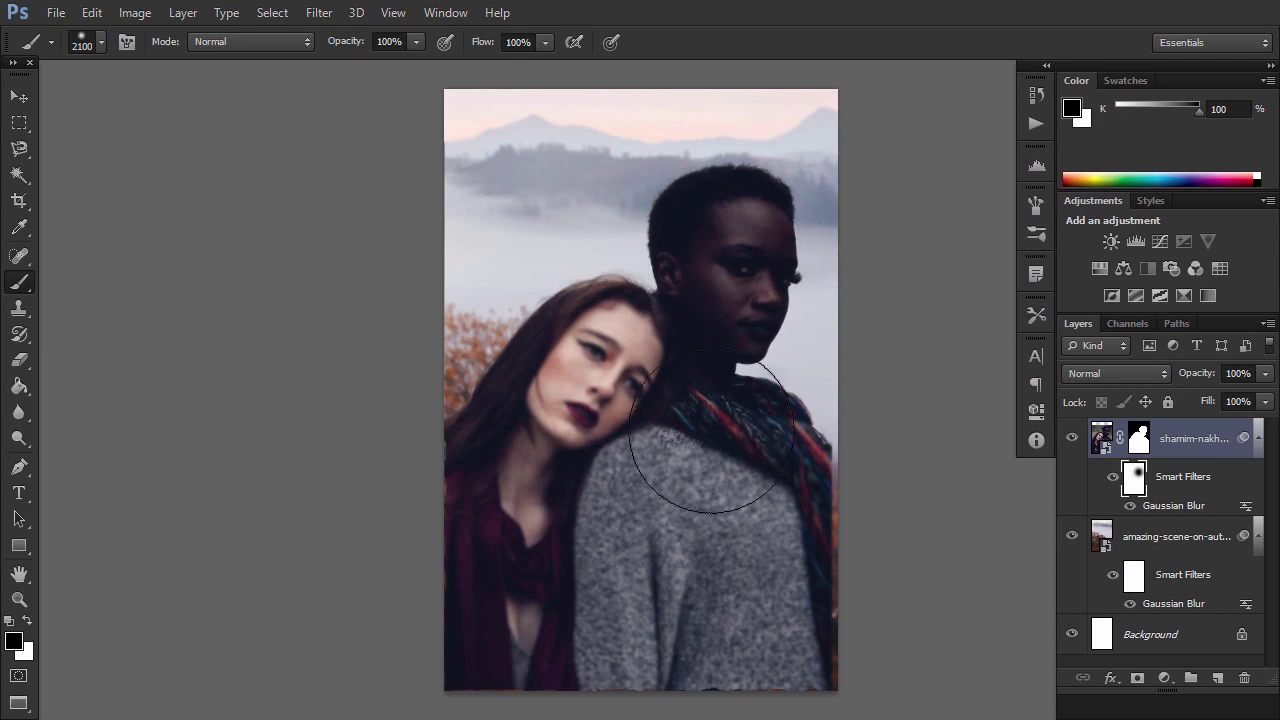
{"action": "left_click_drag", "start_coordinate": [700, 470], "coordinate": [615, 365]}
{"action": "key", "text": "bracketleft"}
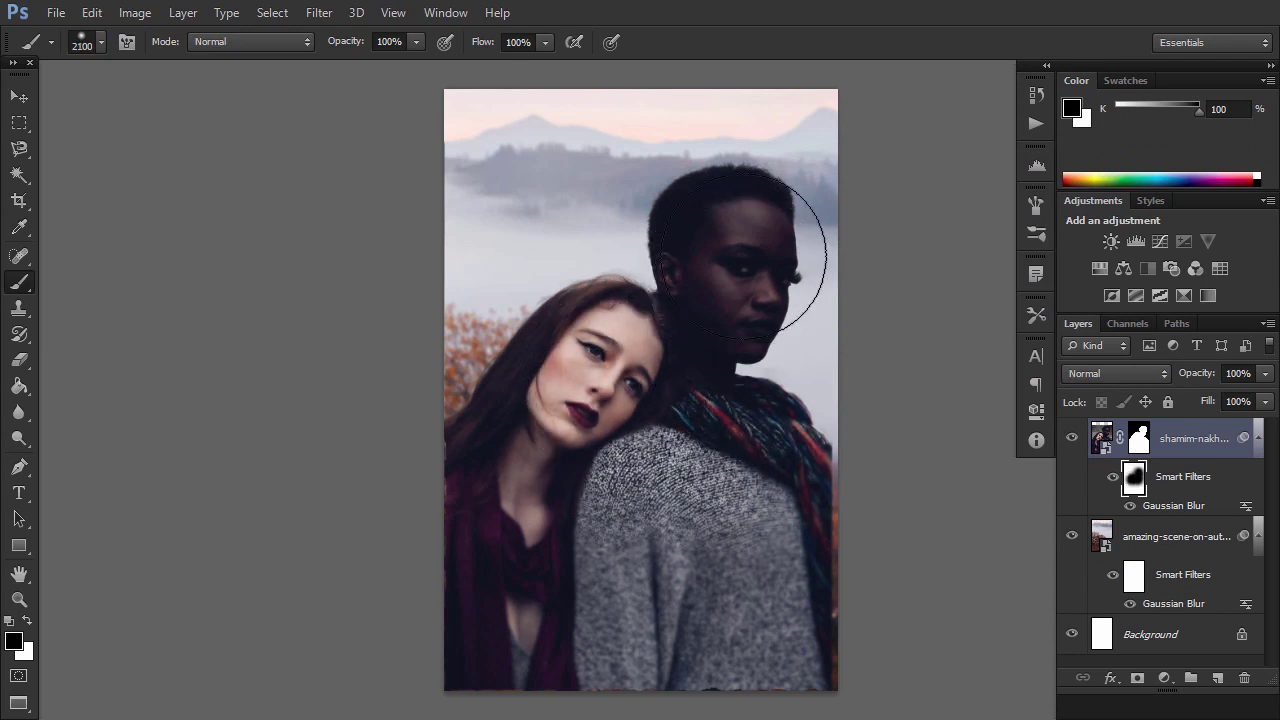
{"action": "key", "text": "bracketright"}
{"action": "key", "text": "bracketright"}
{"action": "key", "text": "bracketright"}
{"action": "key", "text": "bracketright"}
{"action": "key", "text": "bracketright"}
{"action": "key", "text": "bracketright"}
{"action": "key", "text": "bracketright"}
{"action": "key", "text": "bracketright"}
{"action": "key", "text": "bracketright"}
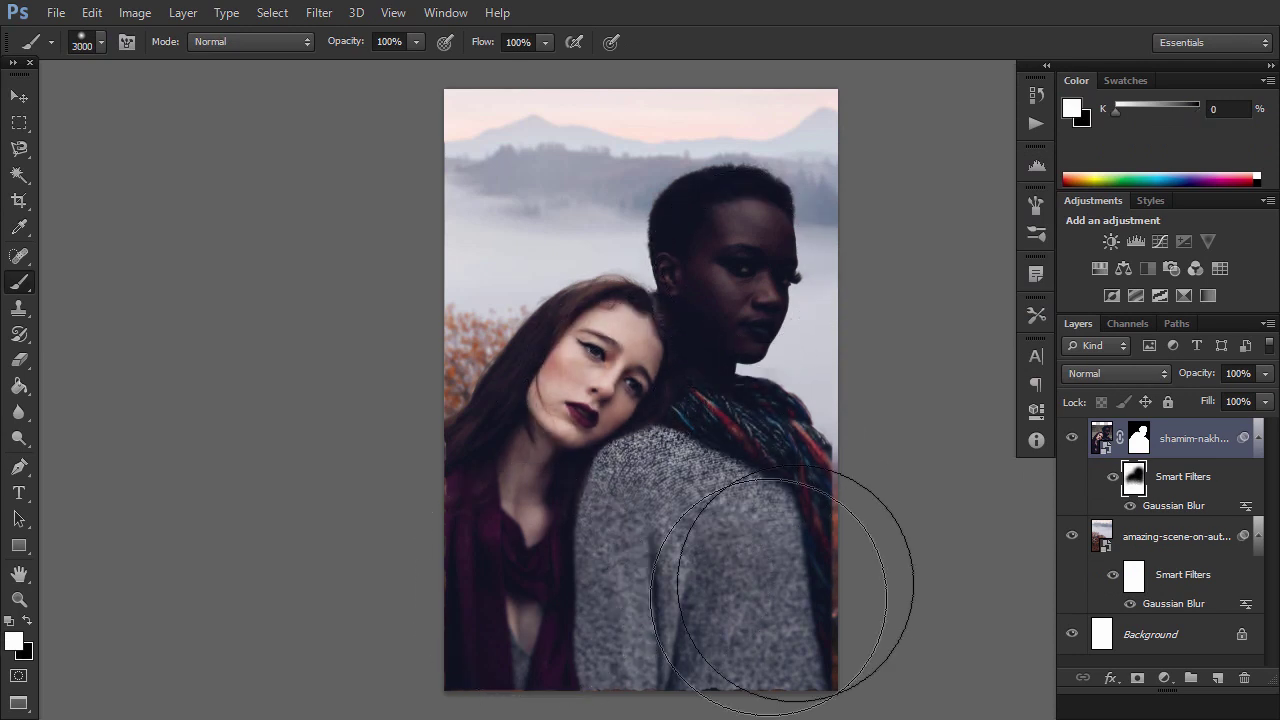
{"action": "key", "text": "x"}
{"action": "key", "text": "v"}
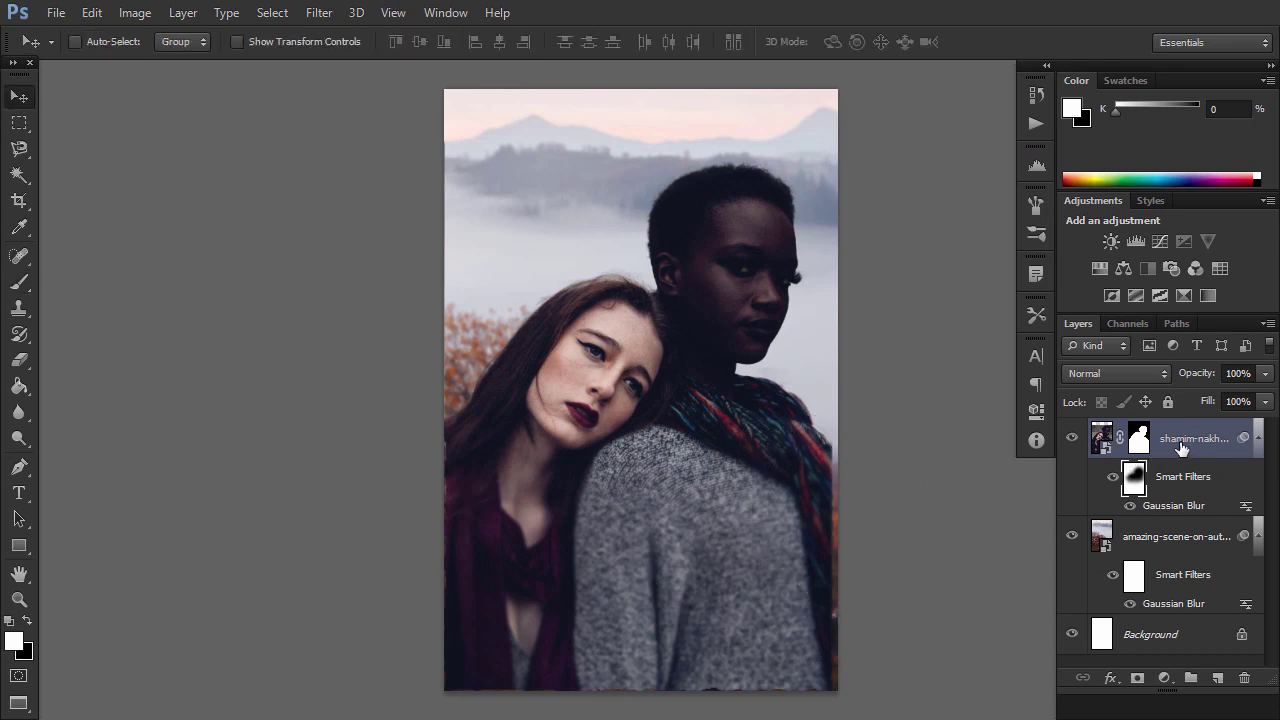
{"action": "key", "text": "ctrl+g"}
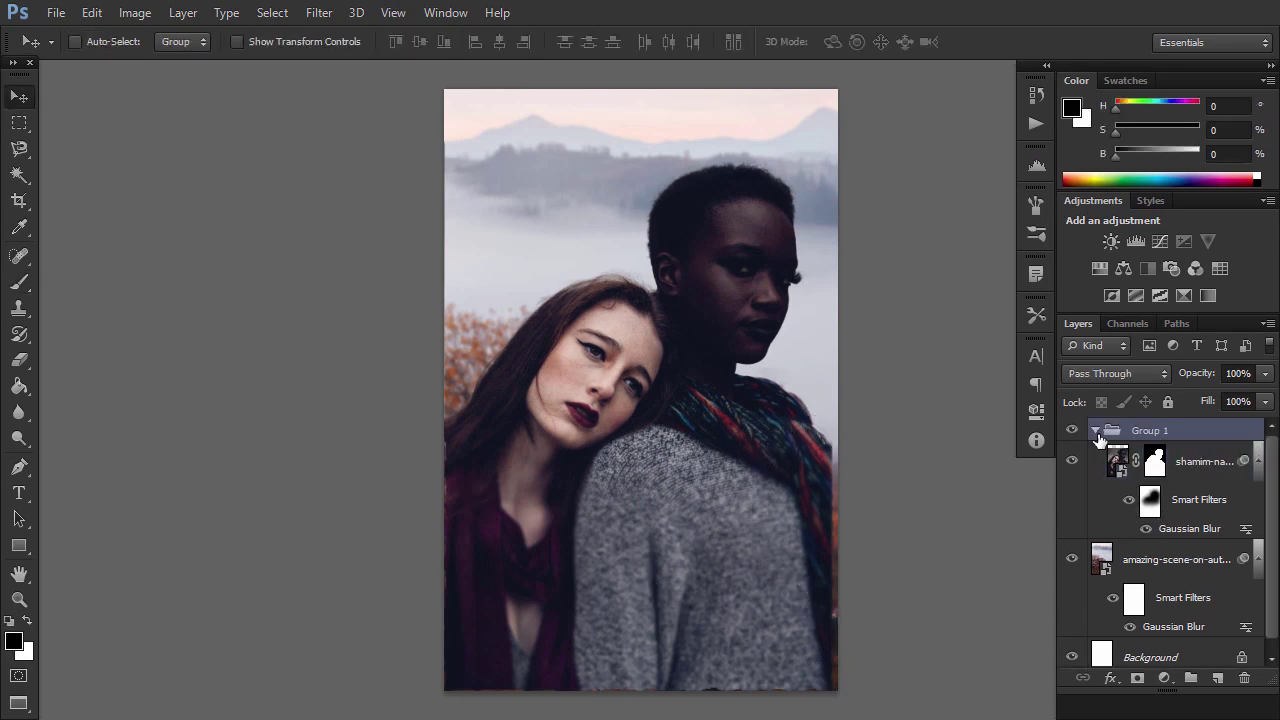
Collapse Group 1, add a layer mask, and paint black along the canvas bottom.
{"action": "left_click", "coordinate": [1096, 431]}
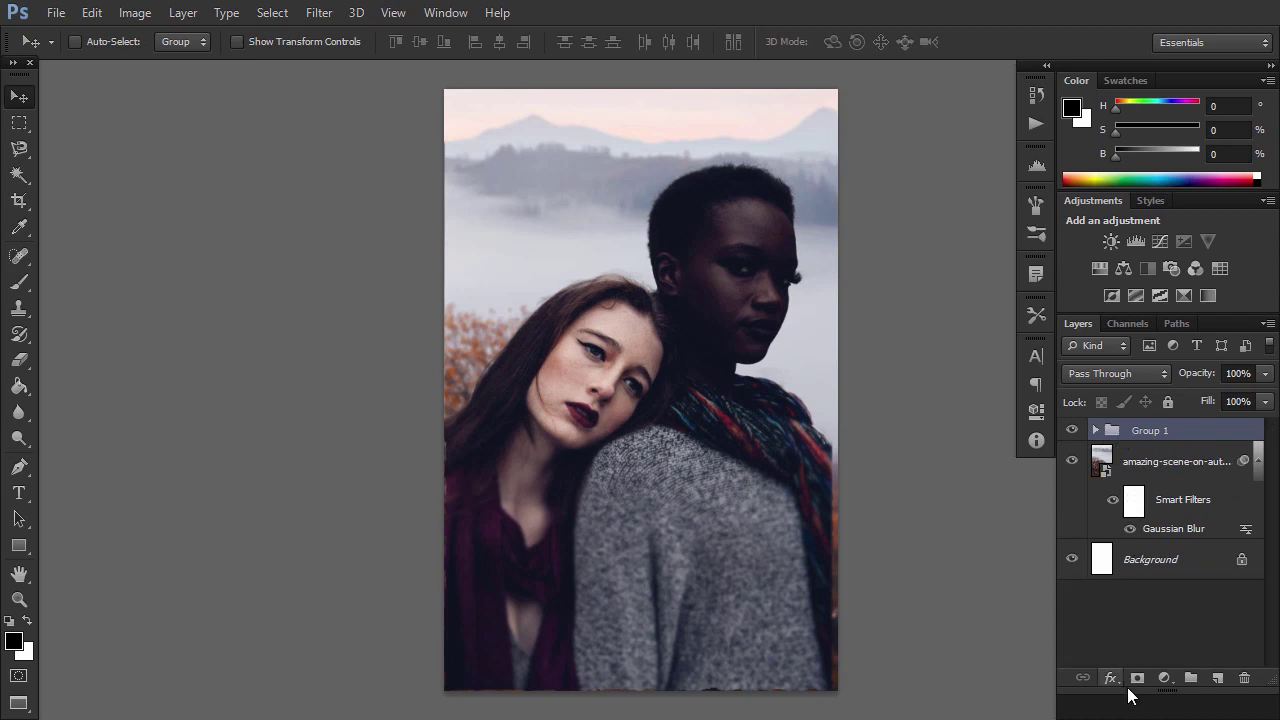
{"action": "left_click", "coordinate": [1137, 678]}
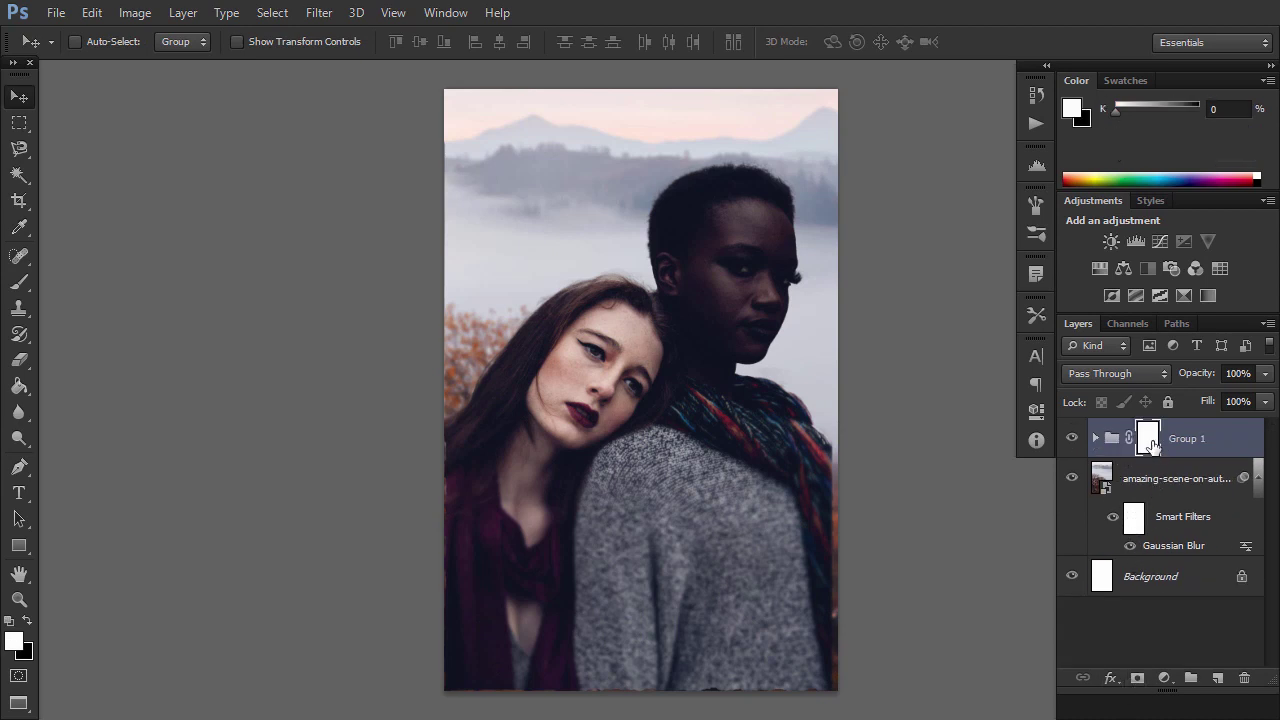
{"action": "key", "text": "b"}
{"action": "key", "text": "x"}
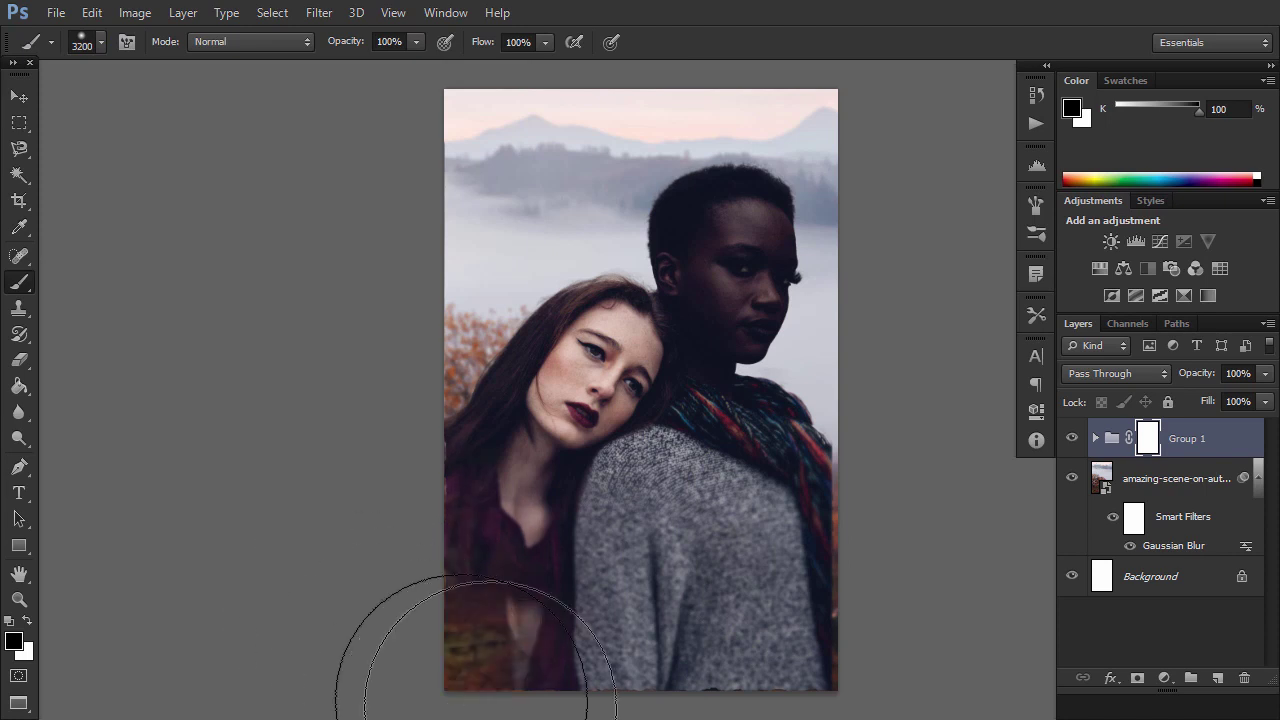
{"action": "mouse_move", "coordinate": [457, 686]}
{"action": "left_mouse_down"}
{"action": "mouse_move", "coordinate": [802, 707]}
{"action": "mouse_move", "coordinate": [897, 645]}
{"action": "mouse_move", "coordinate": [853, 600]}
{"action": "mouse_move", "coordinate": [924, 540]}
{"action": "mouse_move", "coordinate": [902, 517]}
{"action": "mouse_move", "coordinate": [909, 497]}
{"action": "mouse_move", "coordinate": [955, 475]}
{"action": "left_mouse_up"}
{"action": "key", "text": "bracketleft"}
{"action": "key", "text": "bracketleft"}
{"action": "key", "text": "bracketleft"}
{"action": "key", "text": "bracketleft"}
{"action": "key", "text": "bracketleft"}
{"action": "key", "text": "bracketleft"}
{"action": "key", "text": "bracketleft"}
{"action": "key", "text": "bracketleft"}
{"action": "key", "text": "bracketleft"}
{"action": "key", "text": "bracketleft"}
{"action": "key", "text": "bracketright"}
{"action": "key", "text": "bracketright"}
{"action": "key", "text": "bracketright"}
{"action": "key", "text": "bracketright"}
{"action": "key", "text": "bracketright"}
{"action": "key", "text": "bracketright"}
{"action": "key", "text": "bracketright"}
{"action": "key", "text": "bracketright"}
{"action": "key", "text": "bracketright"}
{"action": "key", "text": "bracketright"}
{"action": "key", "text": "bracketright"}
{"action": "key", "text": "bracketright"}
{"action": "key", "text": "bracketright"}
{"action": "key", "text": "bracketright"}
{"action": "key", "text": "bracketright"}
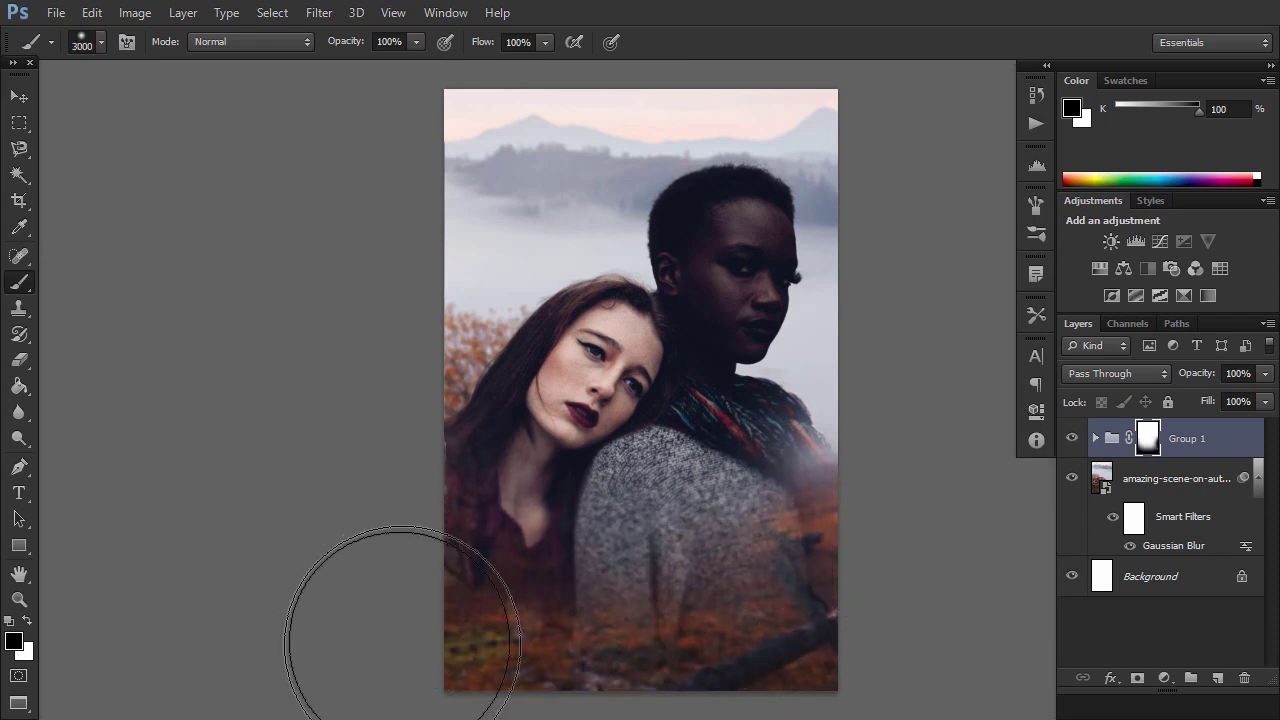
{"action": "key", "text": "v"}
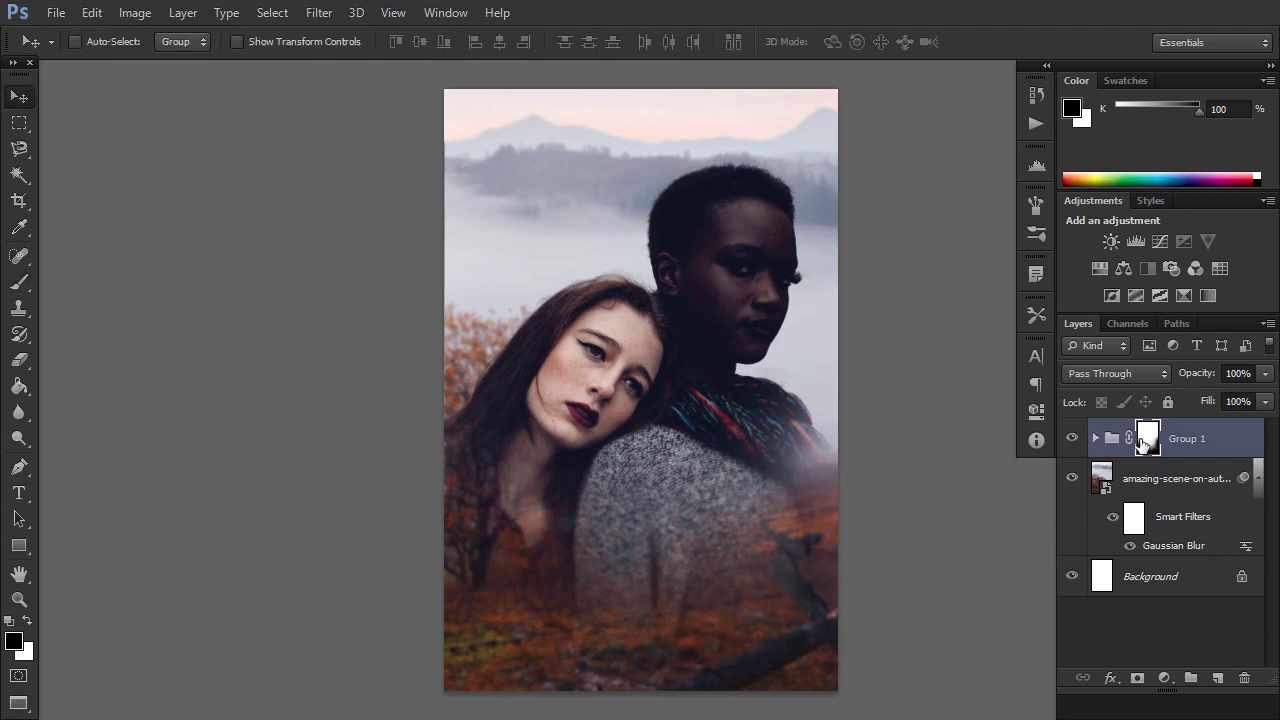
Add a Selective Color layer clipped to Group 1 with Blacks set to Cyan -7, Magenta +17, Yellow +64.
{"action": "left_click", "coordinate": [1184, 297]}
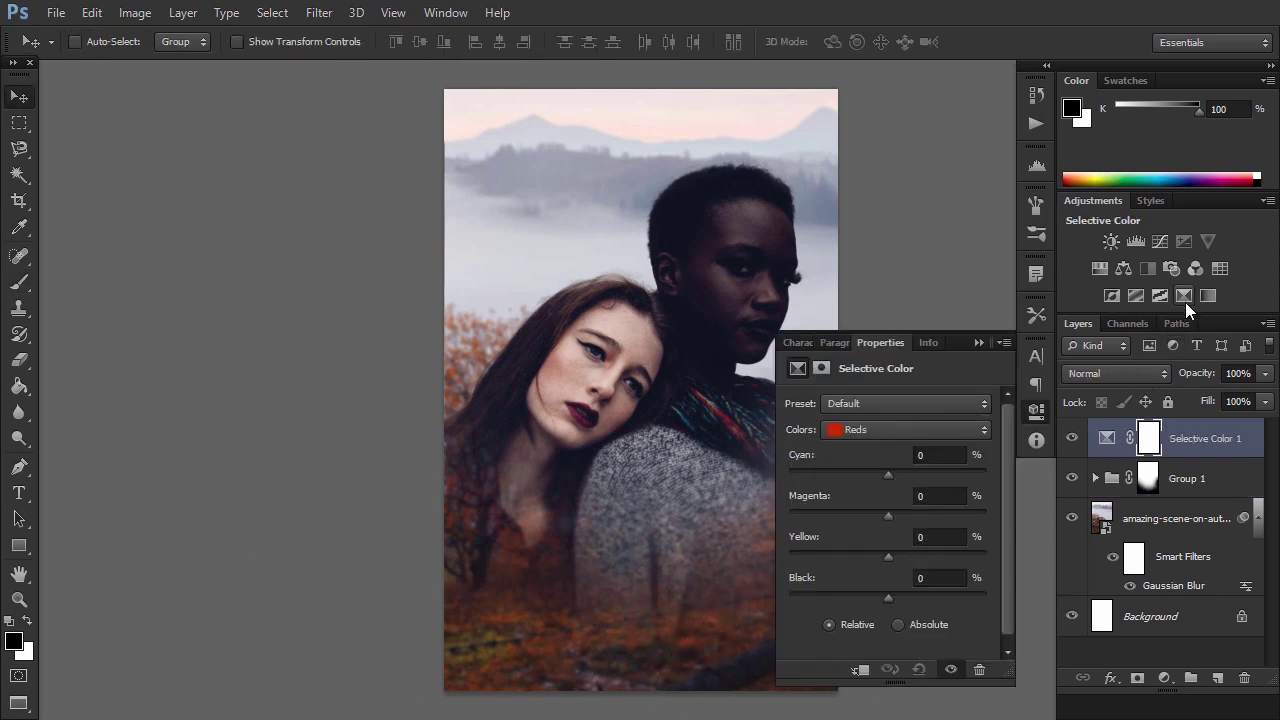
{"action": "left_click", "coordinate": [860, 670]}
{"action": "left_click", "coordinate": [900, 429]}
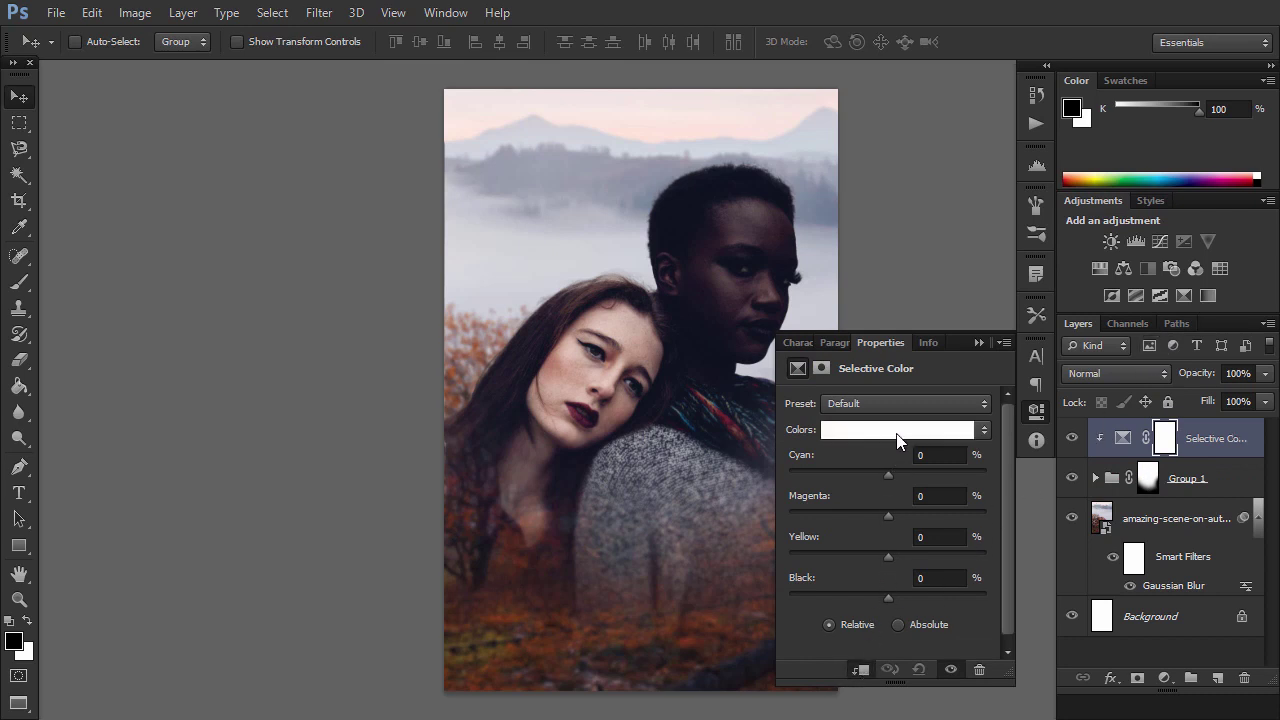
{"action": "left_click", "coordinate": [904, 575]}
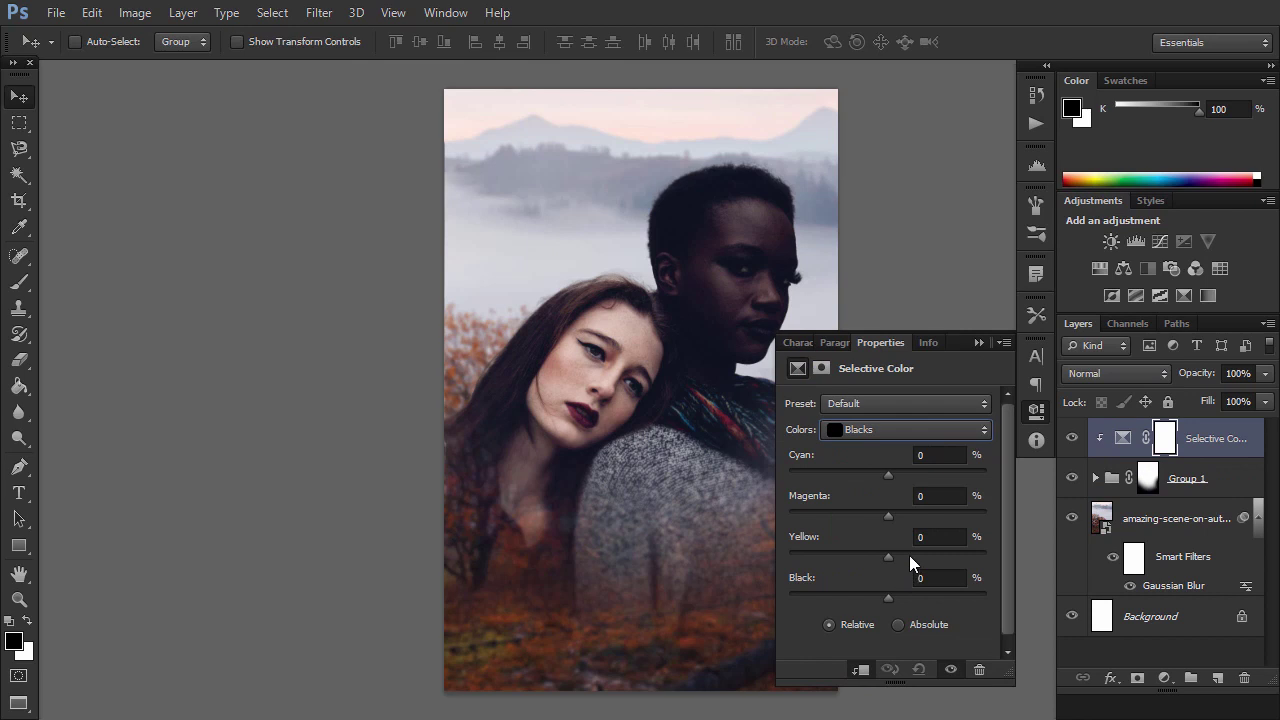
{"action": "left_click_drag", "start_coordinate": [891, 471], "coordinate": [881, 472]}
{"action": "left_click", "coordinate": [980, 342]}
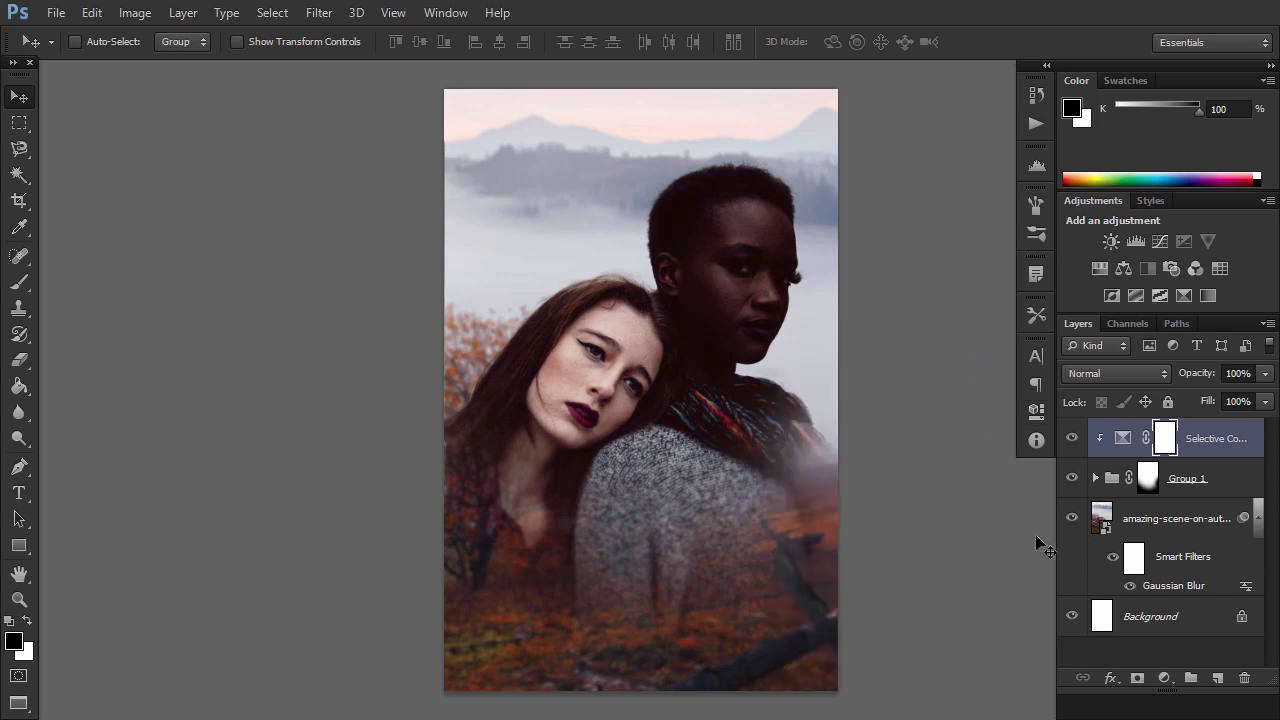
Paint the Selective Color mask black over the man's head with a smaller brush to hold back the warming.
{"action": "left_click", "coordinate": [1166, 440]}
{"action": "key", "text": "b"}
{"action": "mouse_move", "coordinate": [906, 457]}
{"action": "left_mouse_down"}
{"action": "mouse_move", "coordinate": [789, 229]}
{"action": "mouse_move", "coordinate": [812, 295]}
{"action": "left_mouse_up"}
{"action": "key", "text": "bracketleft"}
{"action": "key", "text": "bracketleft"}
{"action": "key", "text": "bracketleft"}
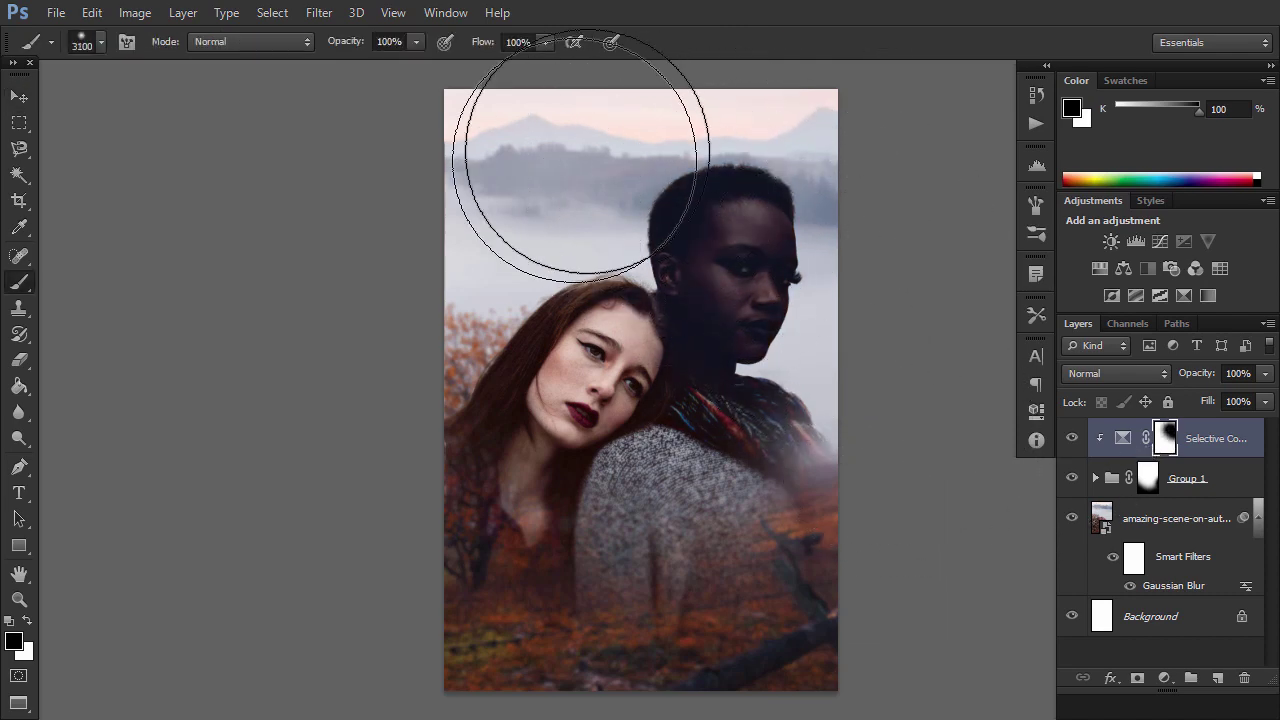
{"action": "key", "text": "bracketleft"}
{"action": "key", "text": "bracketleft"}
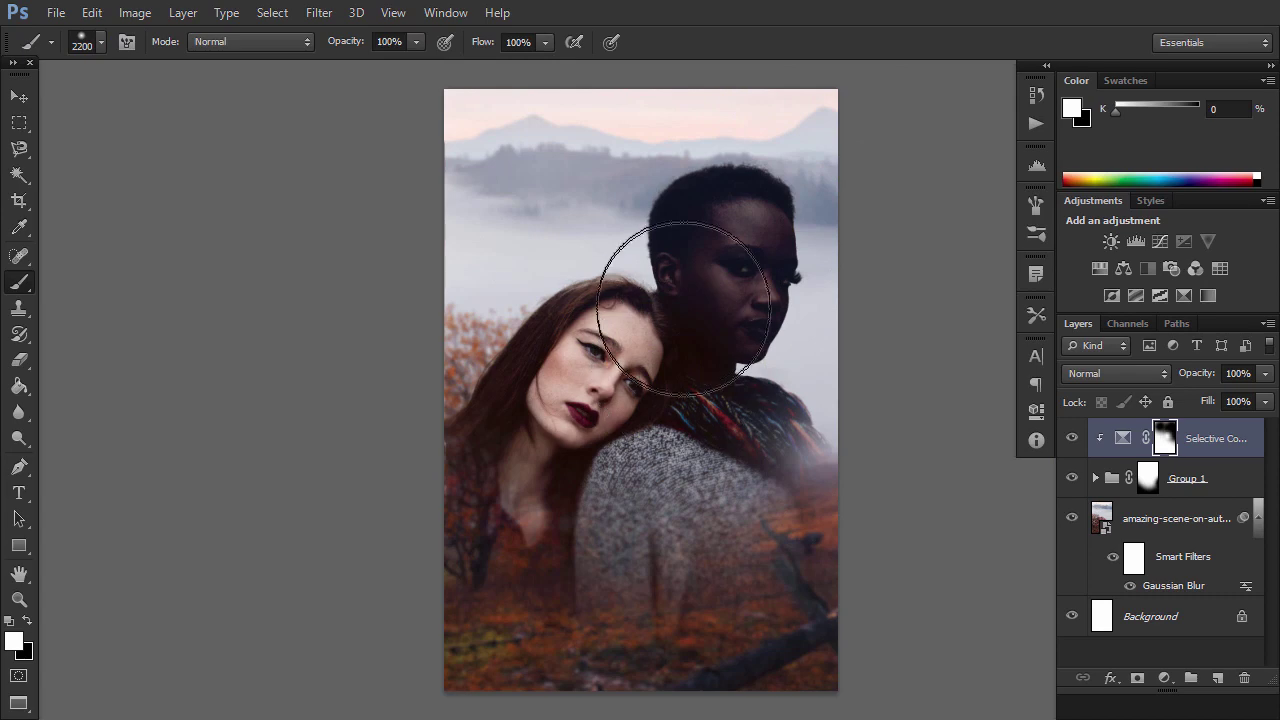
{"action": "key", "text": "x"}
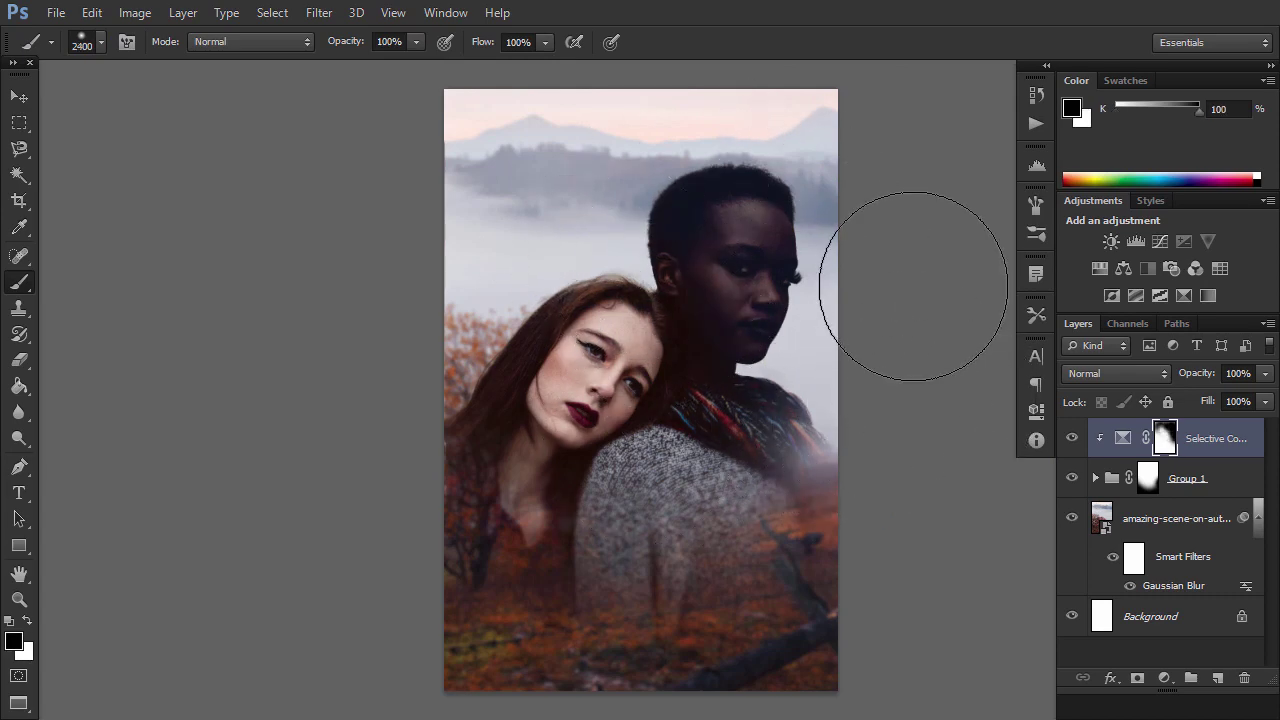
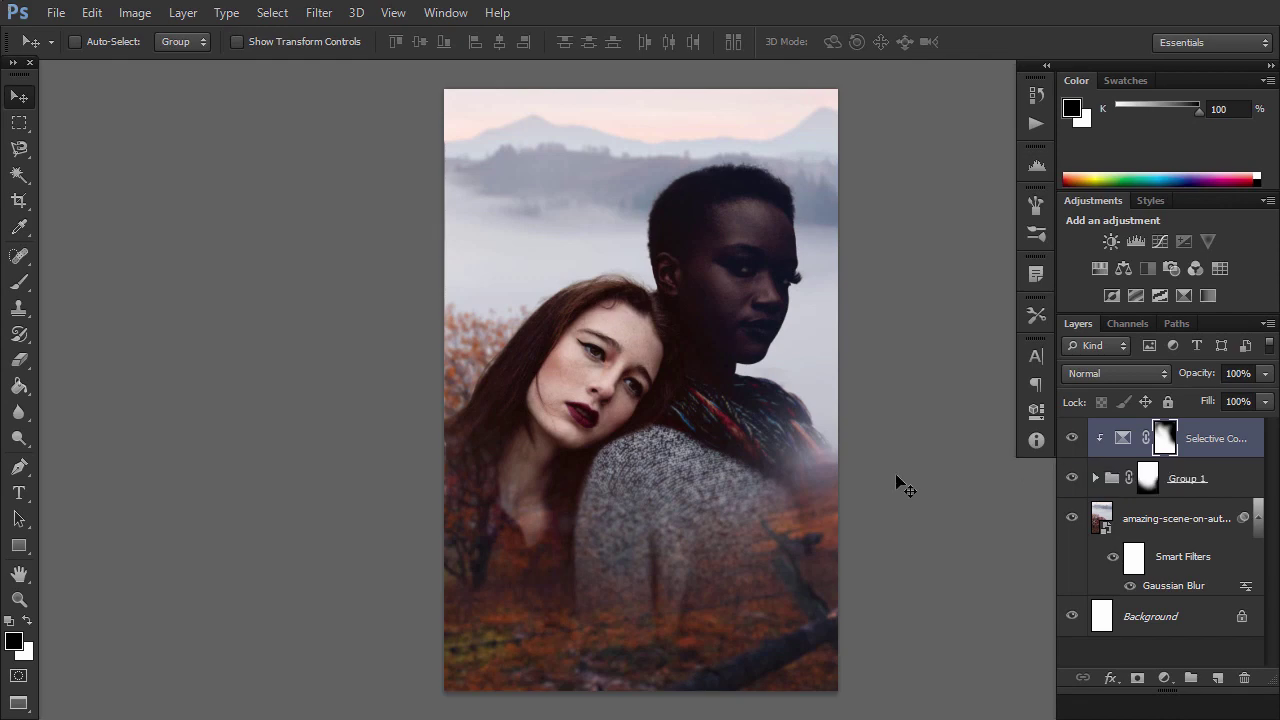
Open the rose petals image and select just the petals by inverting a Magic Wand background selection.
{"action": "key", "text": "ctrl+o"}
{"action": "double_click", "coordinate": [653, 205]}
{"action": "key", "text": "w"}
{"action": "left_click", "coordinate": [836, 400]}
{"action": "left_click", "coordinate": [657, 357], "text": "shift"}
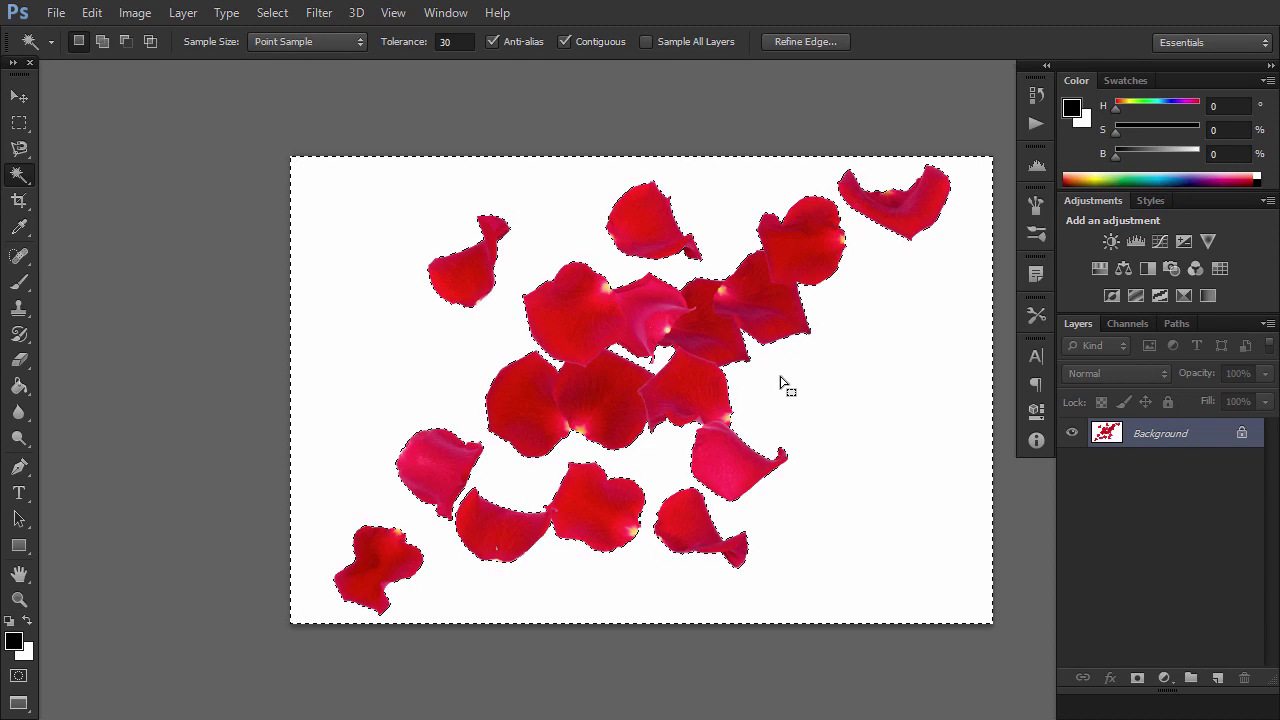
{"action": "key", "text": "ctrl+shift+i"}
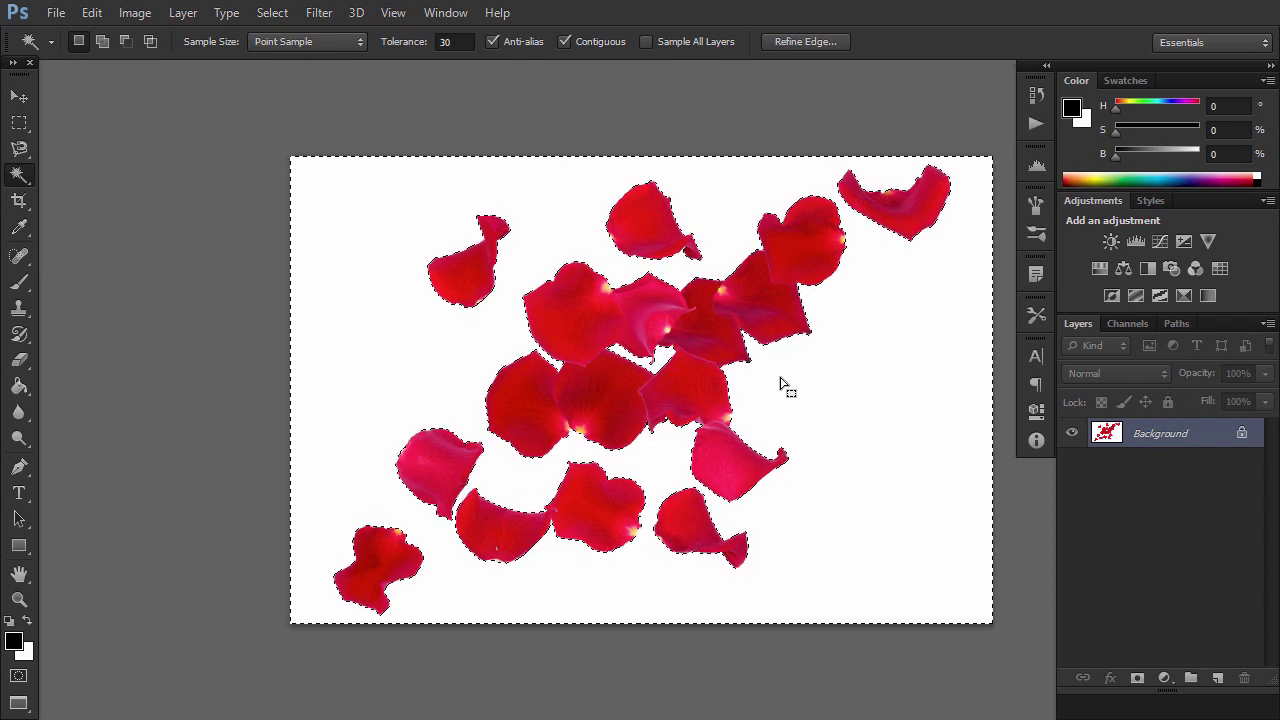
Refine the petal selection edge with Smart Radius 1.6, previewed on black, output as a selection.
{"action": "left_click", "coordinate": [810, 42]}
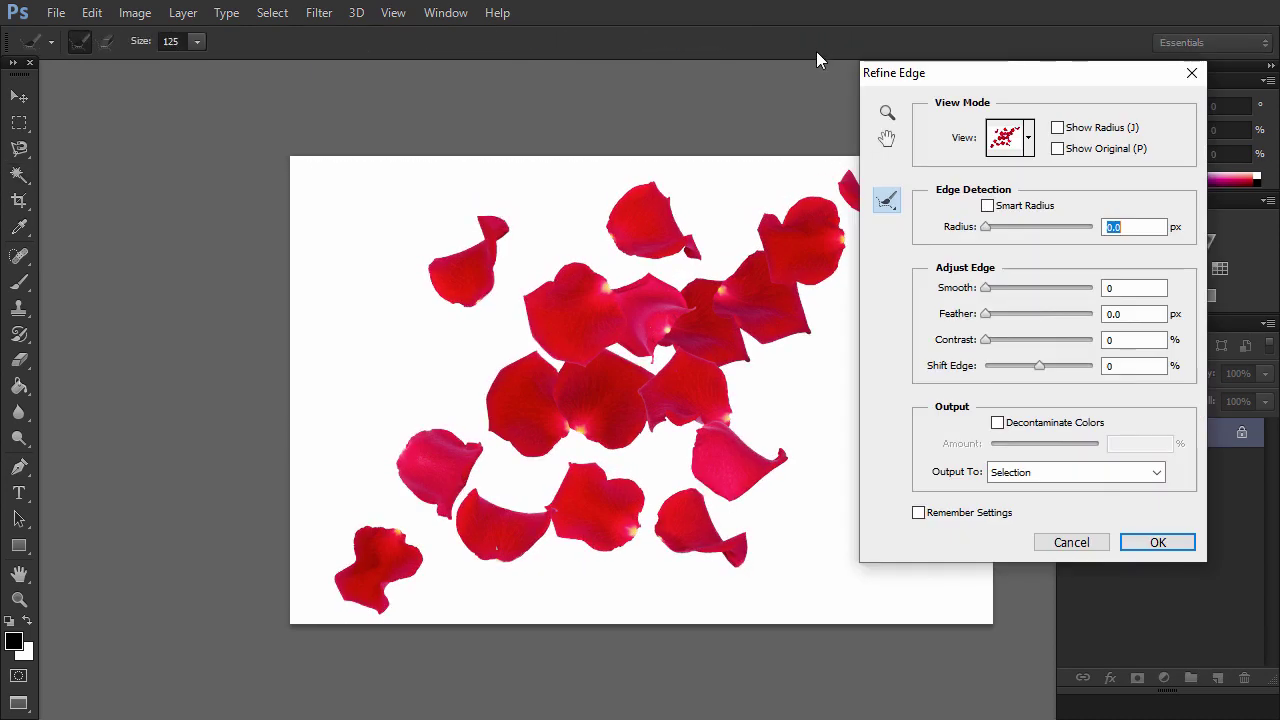
{"action": "left_click", "coordinate": [1010, 137]}
{"action": "left_click", "coordinate": [985, 263]}
{"action": "left_click", "coordinate": [987, 205]}
{"action": "left_click_drag", "start_coordinate": [985, 227], "coordinate": [994, 229]}
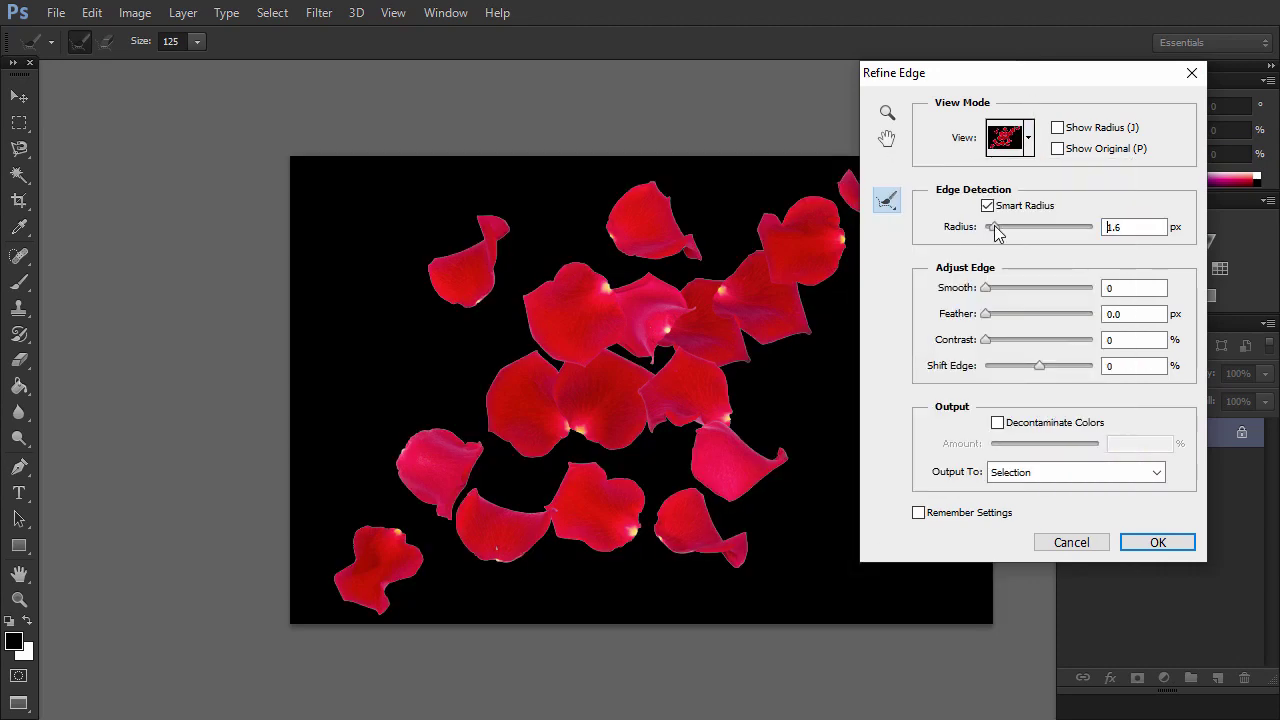
{"action": "left_click", "coordinate": [1116, 471]}
{"action": "left_click", "coordinate": [1116, 471]}
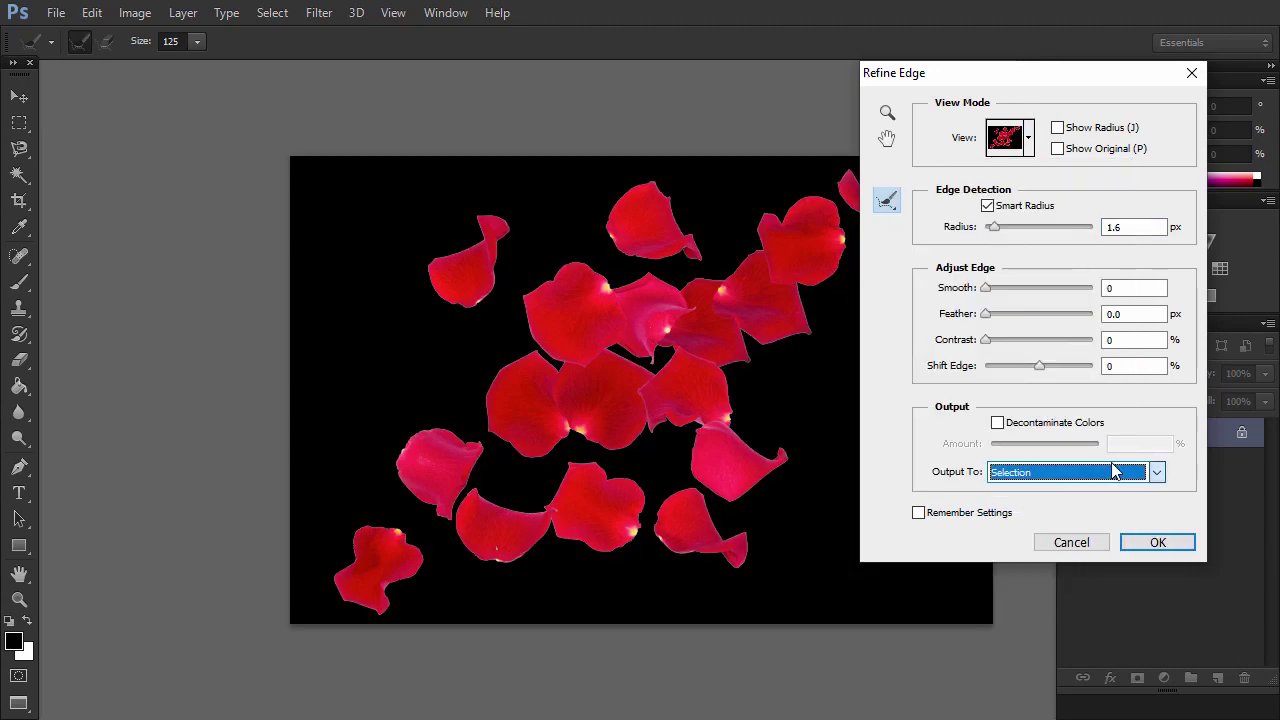
{"action": "left_click", "coordinate": [1151, 541]}
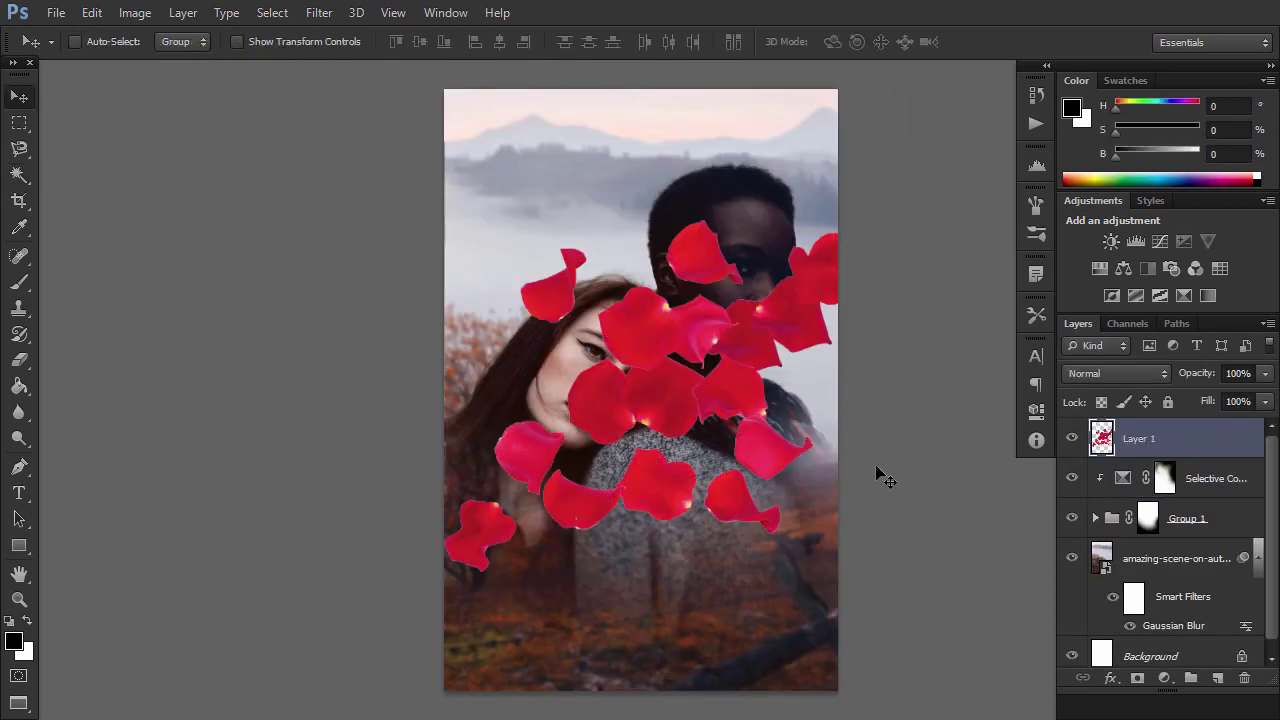
Move the petals down over the couple and rotate them with Free Transform.
{"action": "left_click_drag", "start_coordinate": [750, 381], "coordinate": [857, 486]}
{"action": "key", "text": "ctrl+t"}
{"action": "key", "text": "Return"}
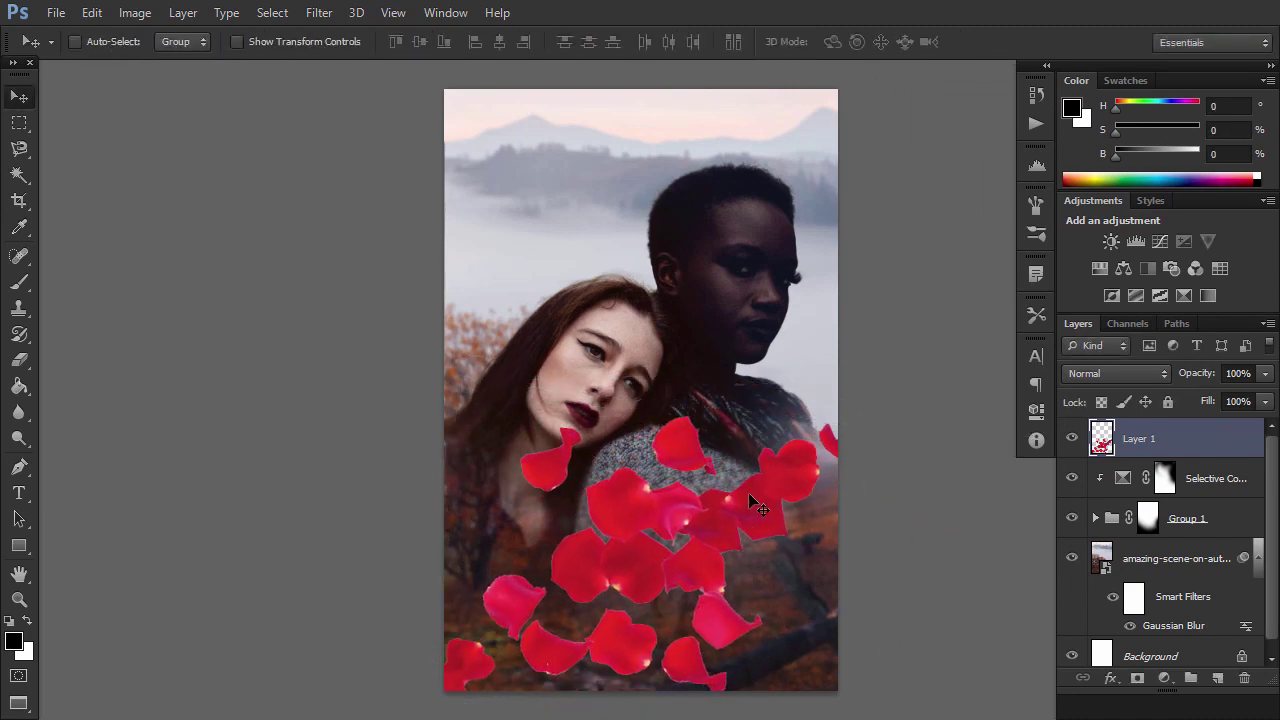
Lasso-copy one petal to its own layer, place it near the man's shoulder, and merge both petal layers.
{"action": "key", "text": "l"}
{"action": "mouse_move", "coordinate": [681, 463]}
{"action": "left_mouse_down"}
{"action": "mouse_move", "coordinate": [700, 430]}
{"action": "mouse_move", "coordinate": [768, 403]}
{"action": "mouse_move", "coordinate": [808, 285]}
{"action": "mouse_move", "coordinate": [816, 396]}
{"action": "left_mouse_up"}
{"action": "key", "text": "ctrl+j"}
{"action": "key", "text": "ctrl+t"}
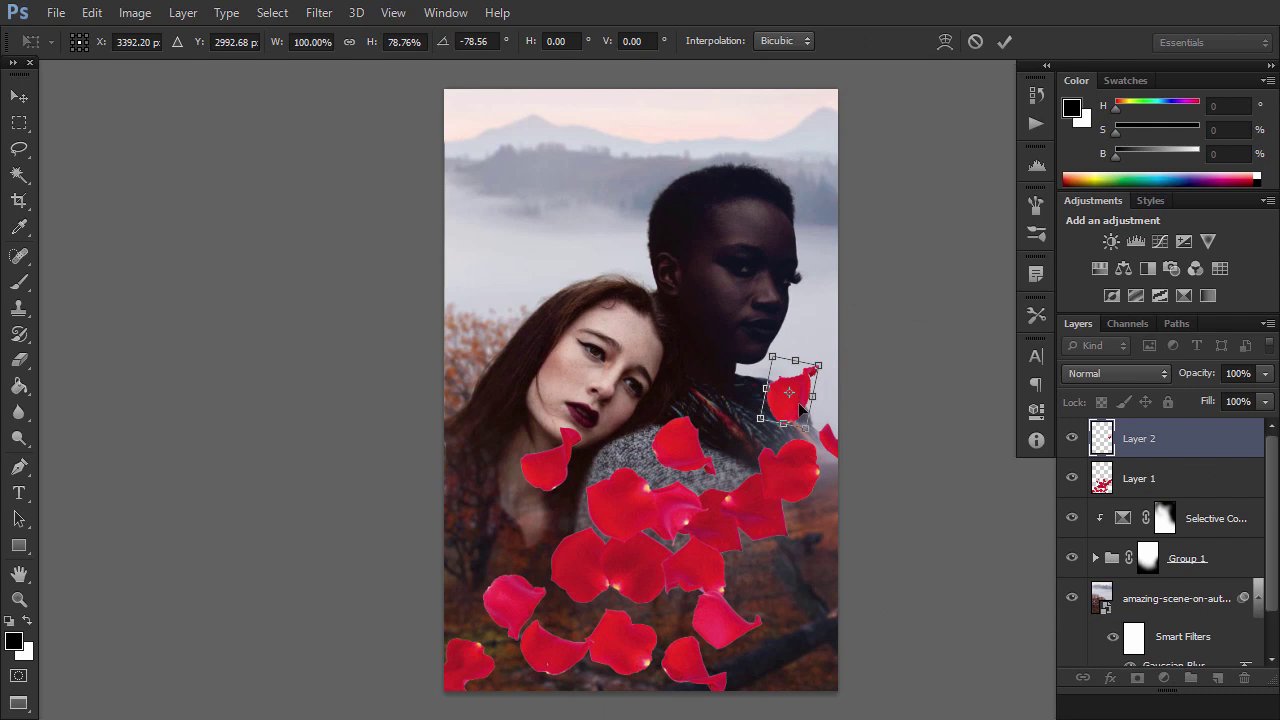
{"action": "key", "text": "Return"}
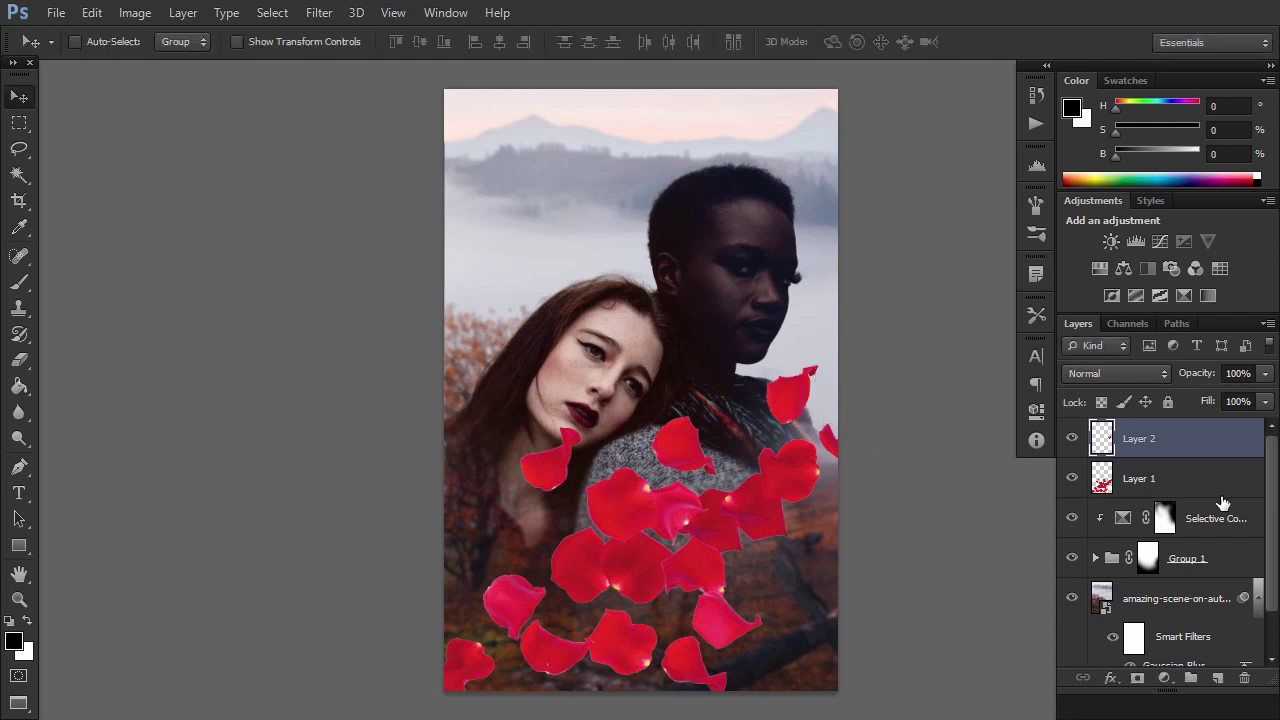
{"action": "left_click", "coordinate": [1214, 482], "text": "shift"}
{"action": "key", "text": "ctrl+e"}
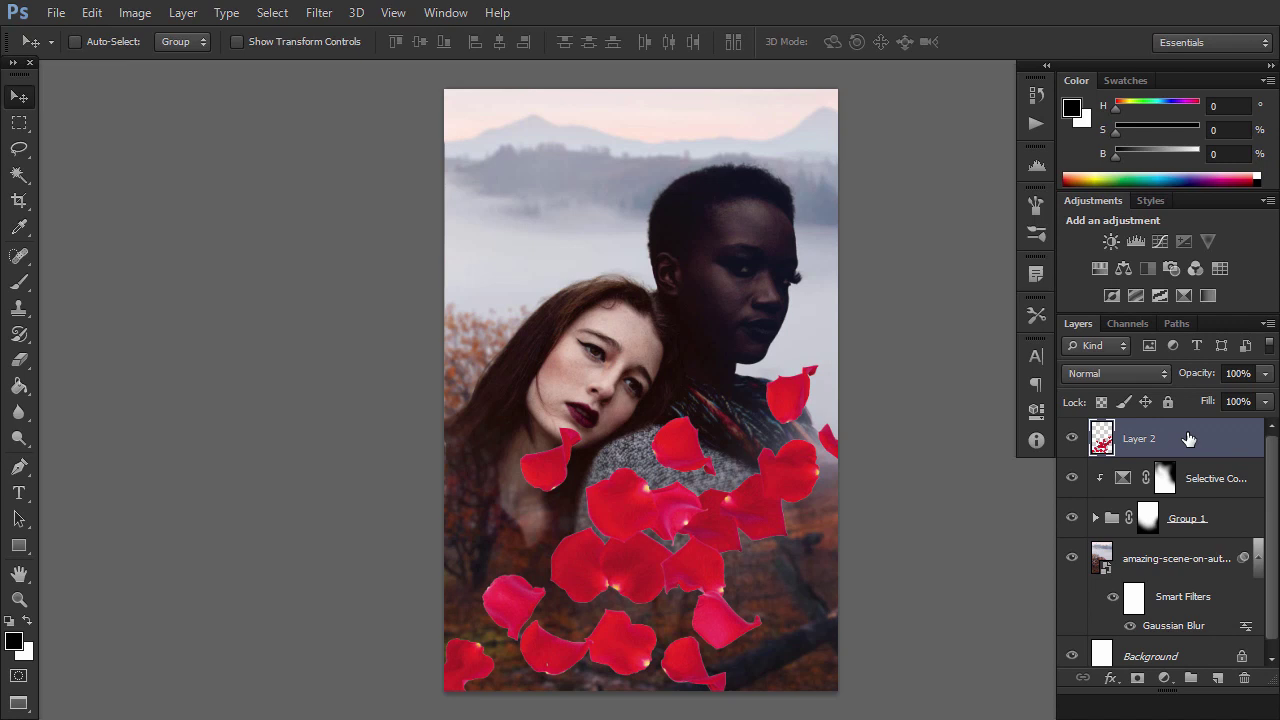
Add a clipped Hue/Saturation adjustment, Colorize with Saturation 54, to tint the petals red.
{"action": "left_click", "coordinate": [1100, 269]}
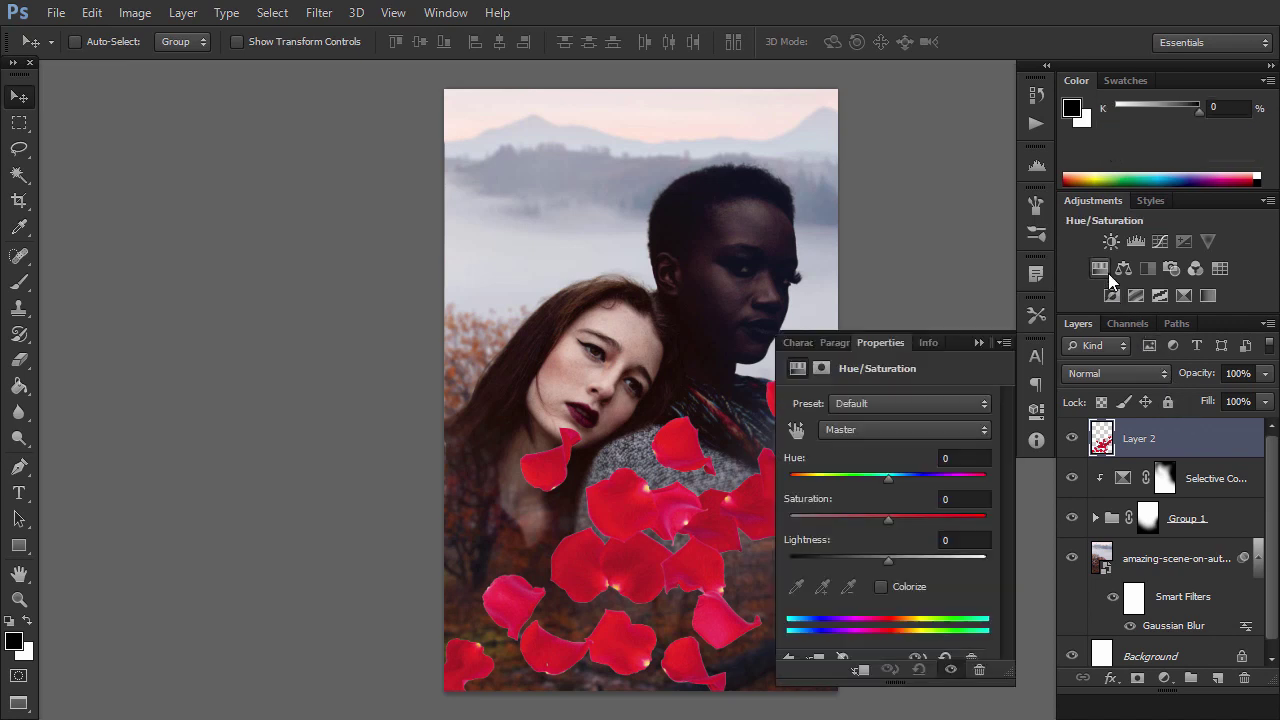
{"action": "left_click", "coordinate": [859, 669]}
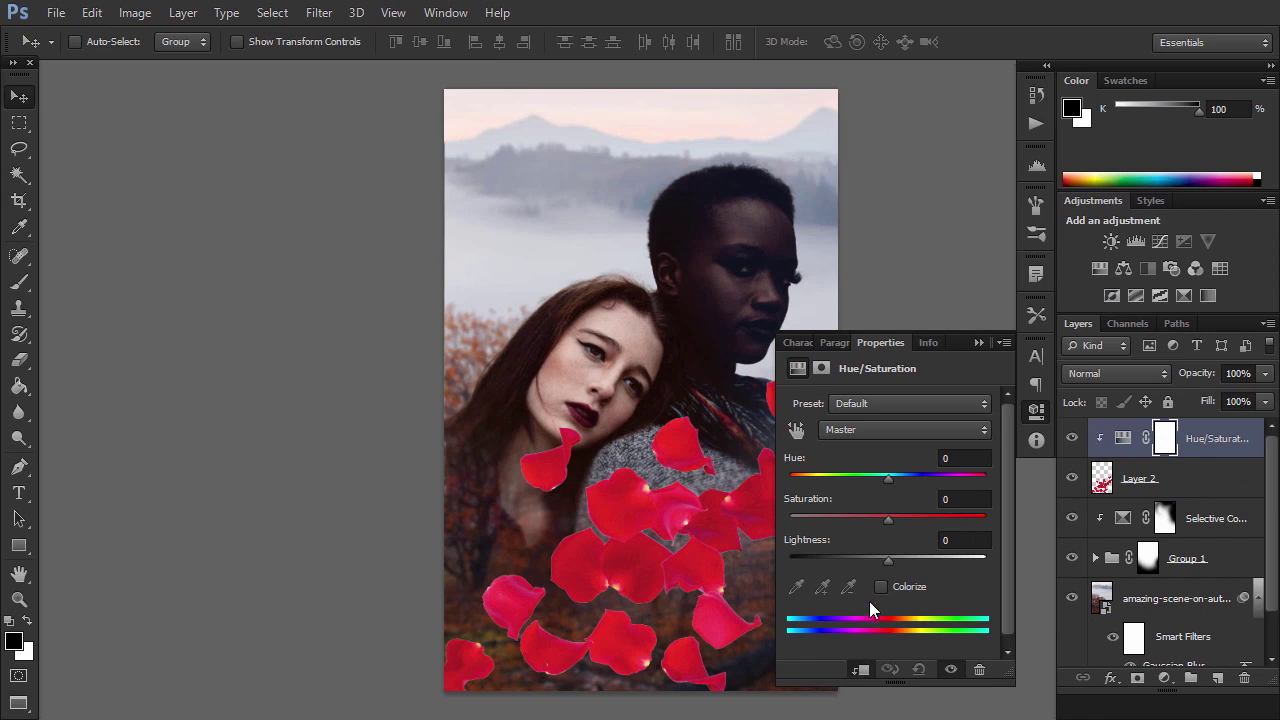
{"action": "left_click", "coordinate": [880, 590]}
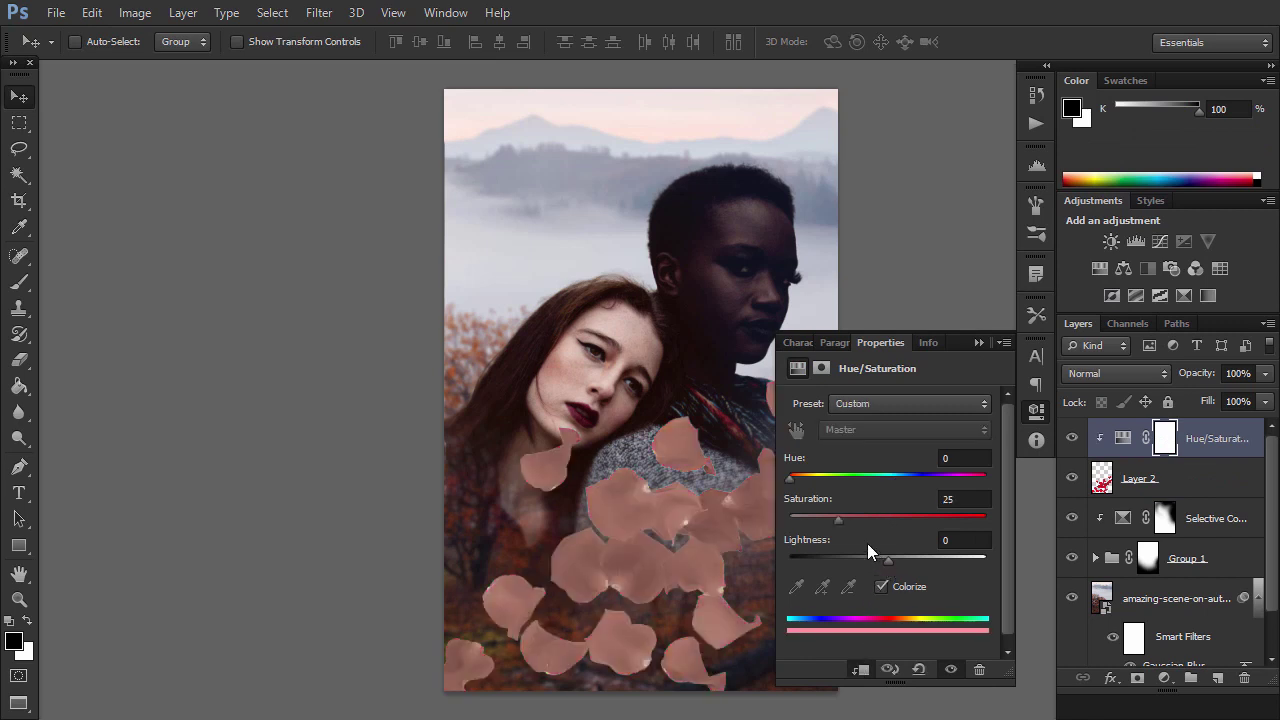
{"action": "left_click_drag", "start_coordinate": [848, 521], "coordinate": [858, 566]}
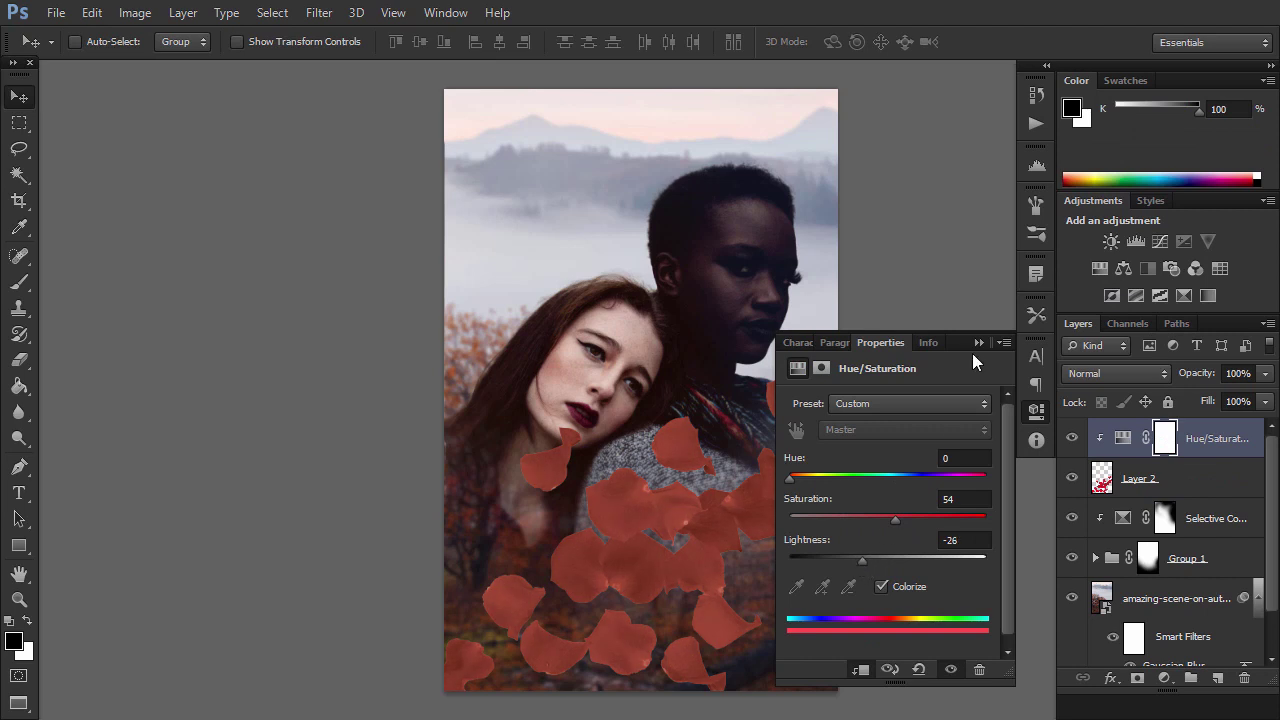
{"action": "left_click", "coordinate": [978, 344]}
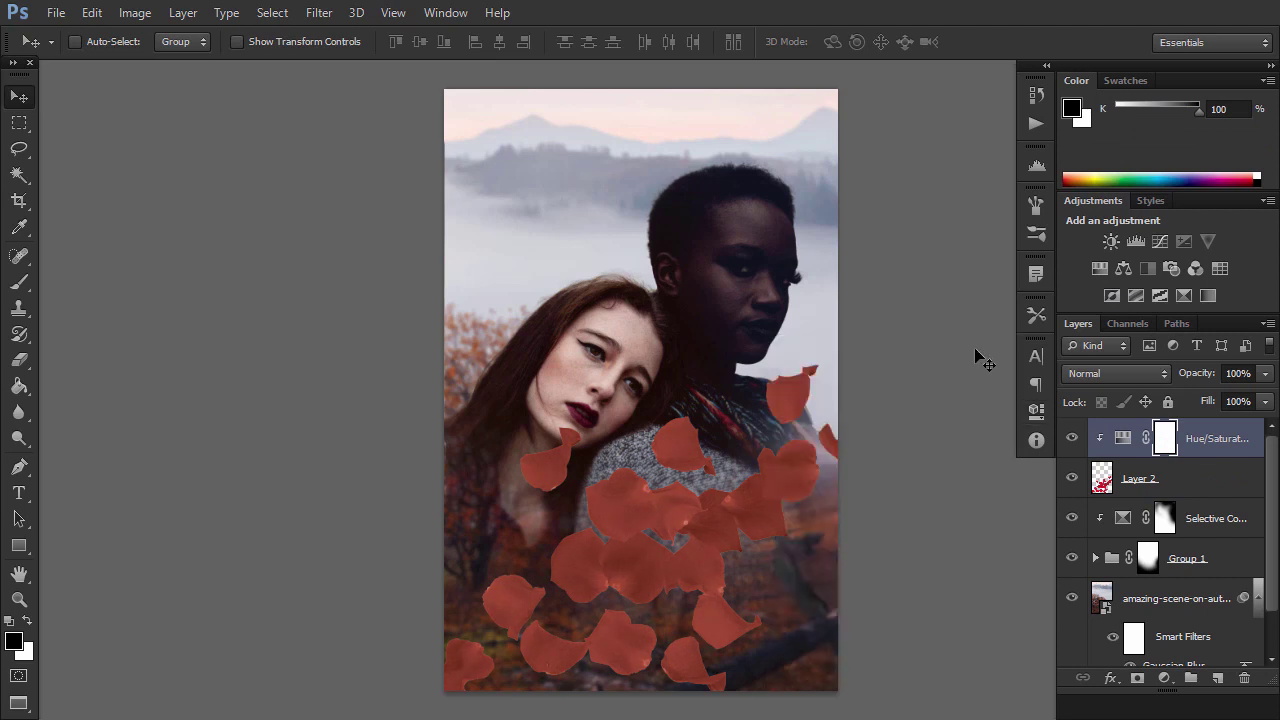
Add a clipped Levels adjustment with black input 50 to darken the petals.
{"action": "left_click", "coordinate": [1145, 241]}
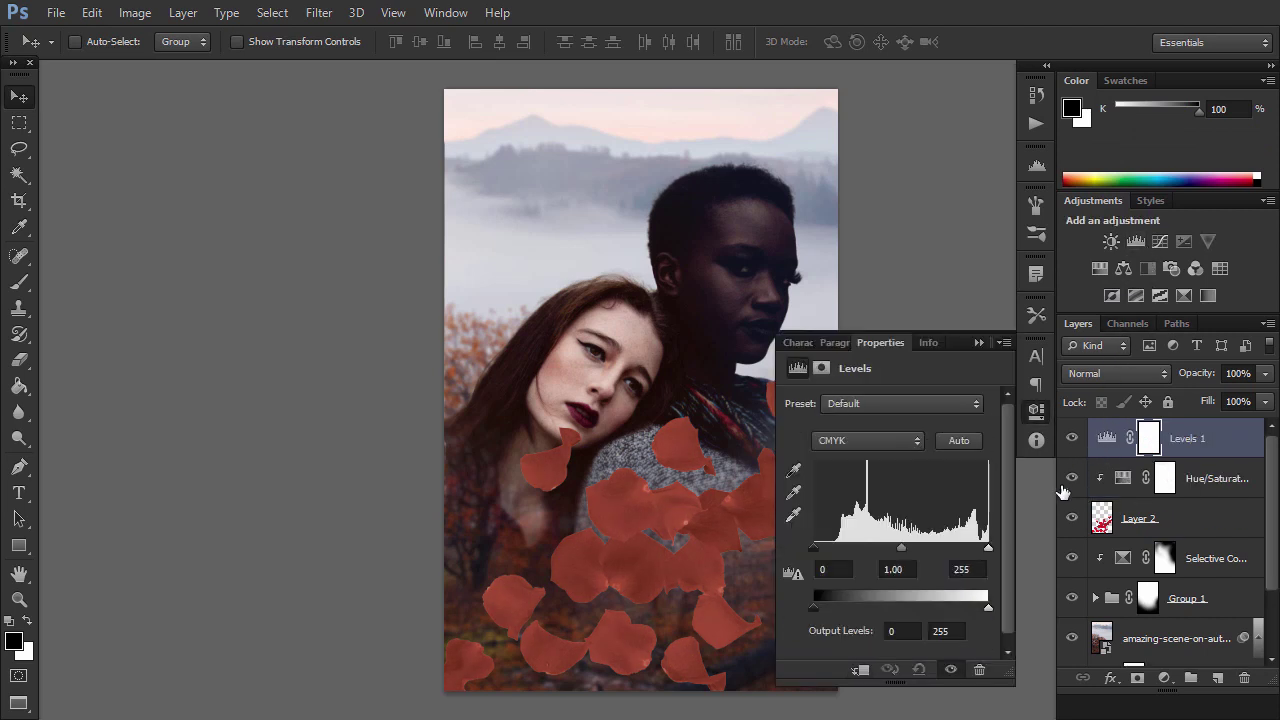
{"action": "left_click", "coordinate": [860, 670]}
{"action": "left_click_drag", "start_coordinate": [821, 548], "coordinate": [848, 553]}
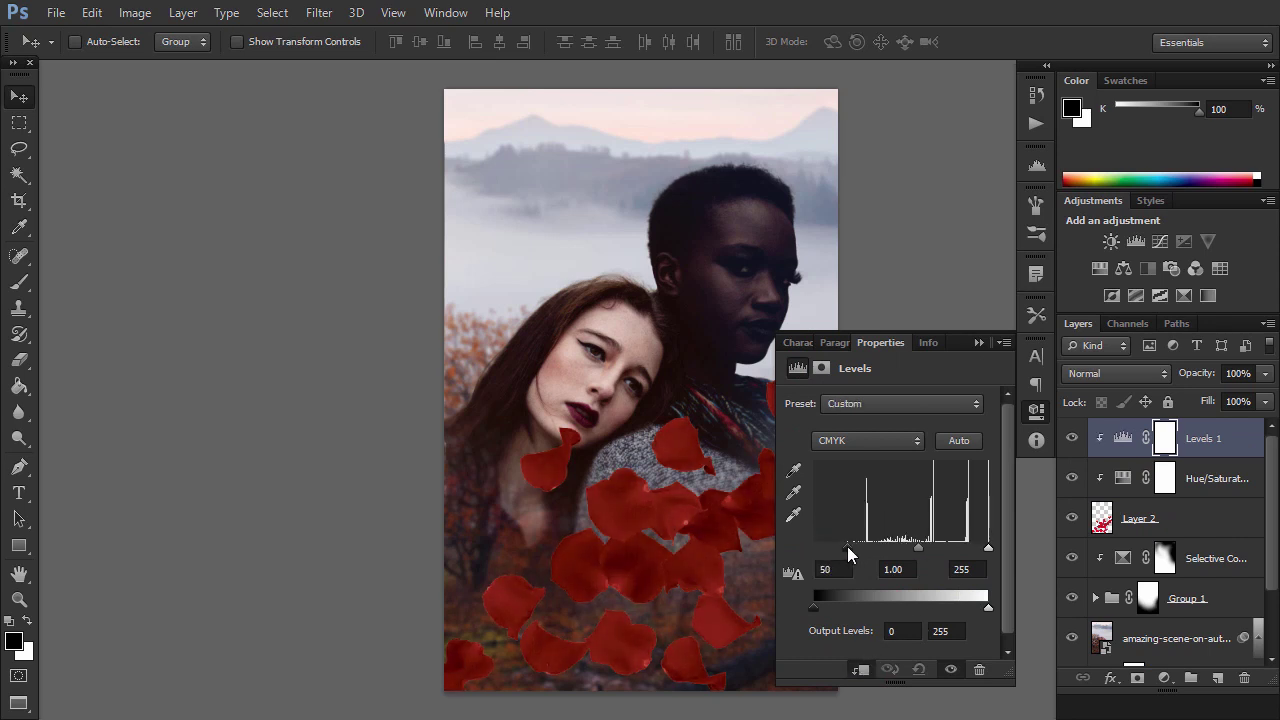
{"action": "left_click", "coordinate": [978, 344]}
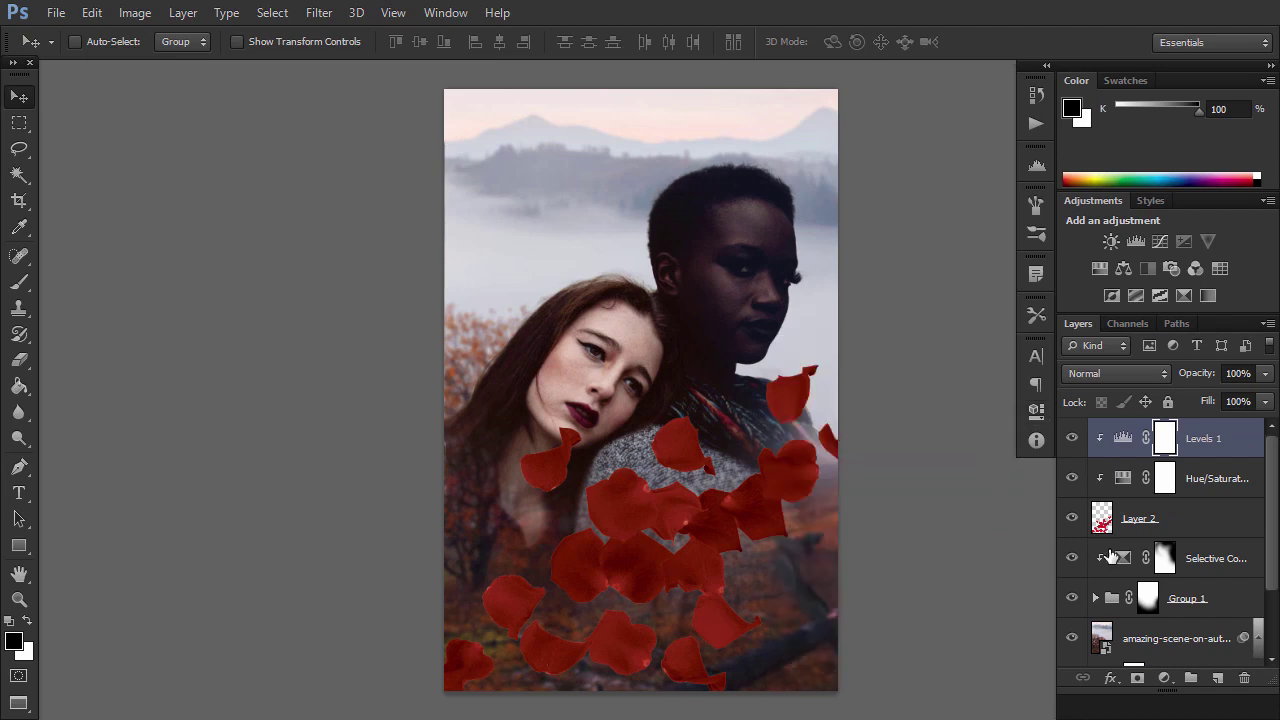
Group the petal layer with its adjustments and merge the group into a single layer.
{"action": "left_click", "coordinate": [1214, 522], "text": "shift"}
{"action": "key", "text": "ctrl+g"}
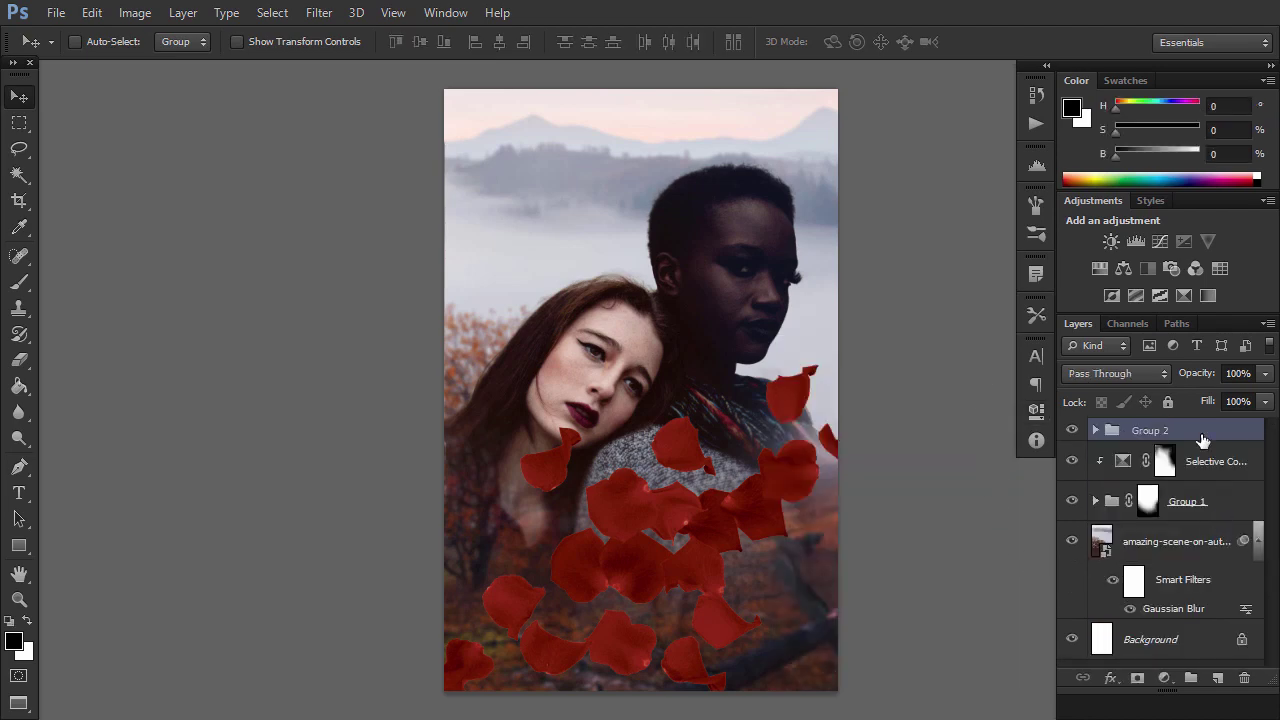
{"action": "right_click", "coordinate": [1201, 432]}
{"action": "left_click", "coordinate": [1127, 493]}
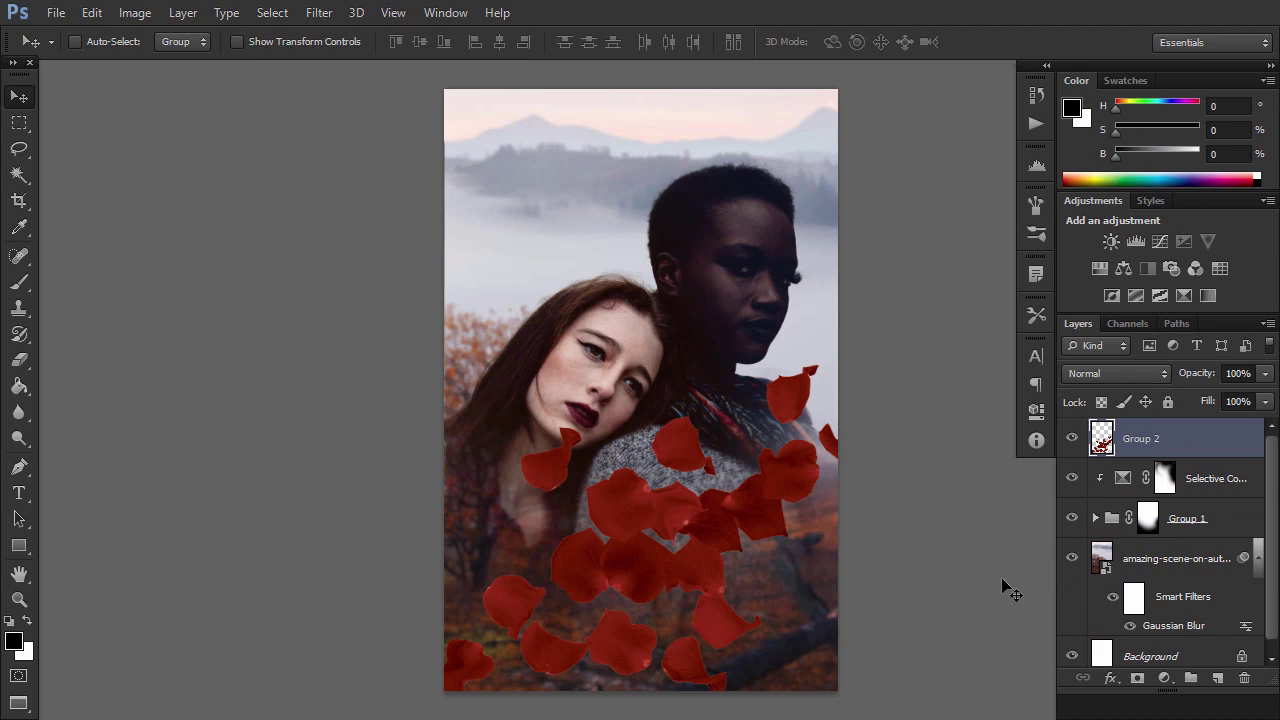
{"action": "left_click", "coordinate": [18, 675]}
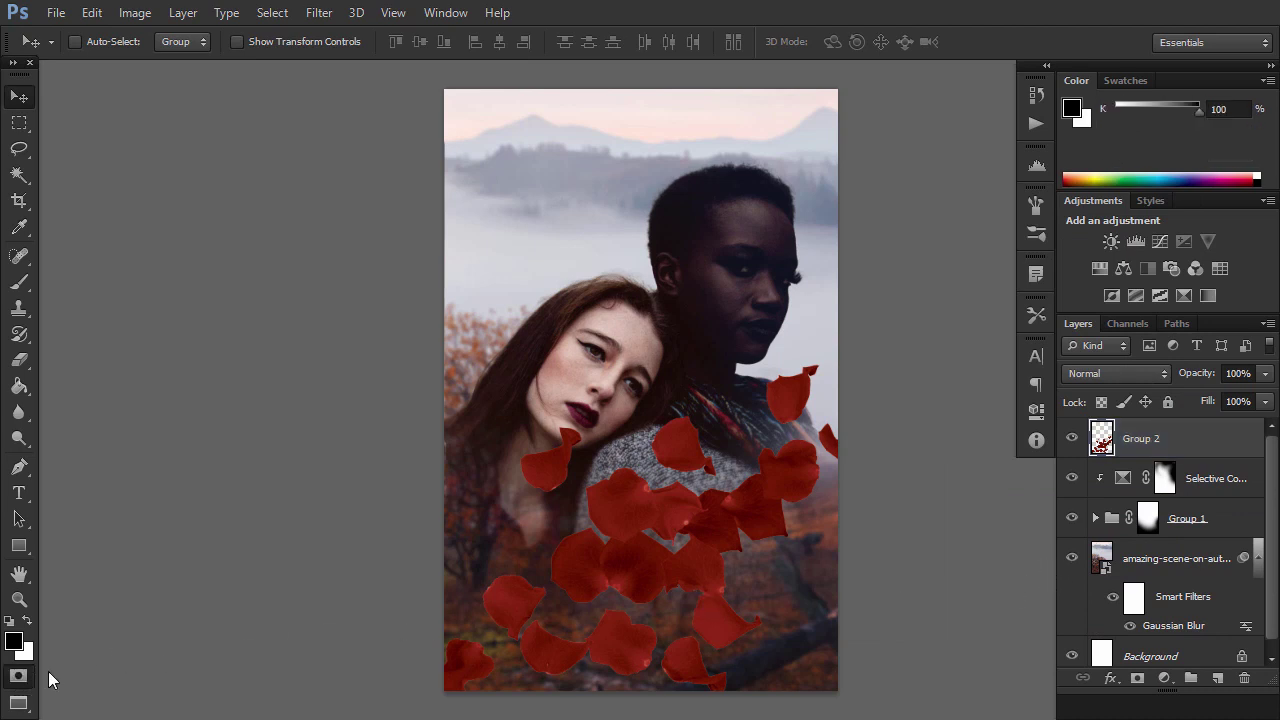
Quick-mask the lower-left petals and apply Motion Blur at 41° angle, 93 pixels distance.
{"action": "key", "text": "b"}
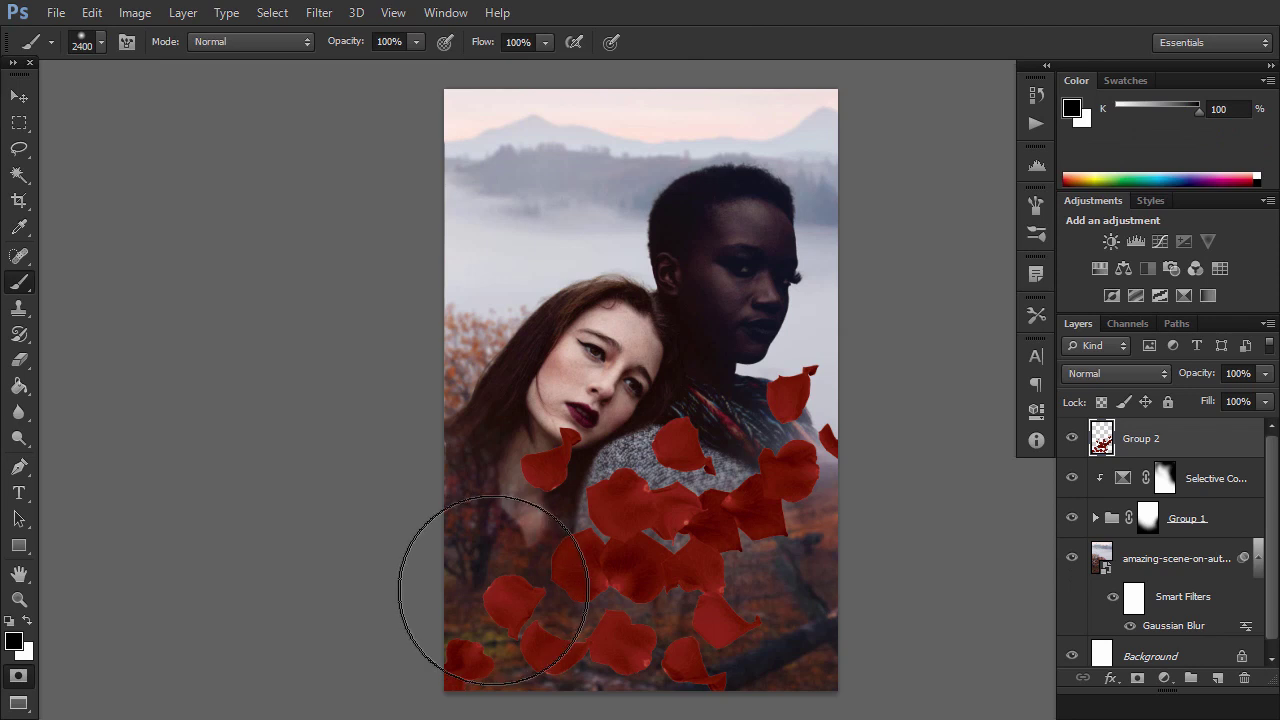
{"action": "mouse_move", "coordinate": [514, 640]}
{"action": "left_mouse_down"}
{"action": "mouse_move", "coordinate": [606, 601]}
{"action": "mouse_move", "coordinate": [640, 660]}
{"action": "left_mouse_up"}
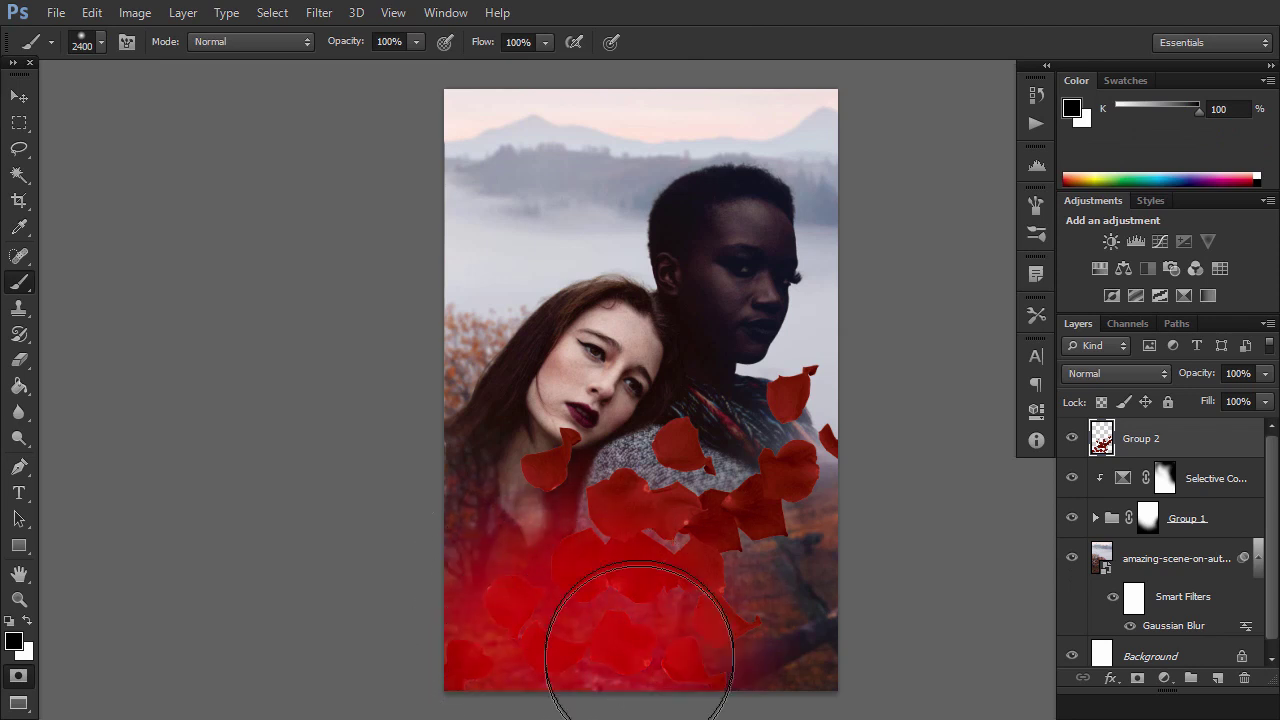
{"action": "key", "text": "q"}
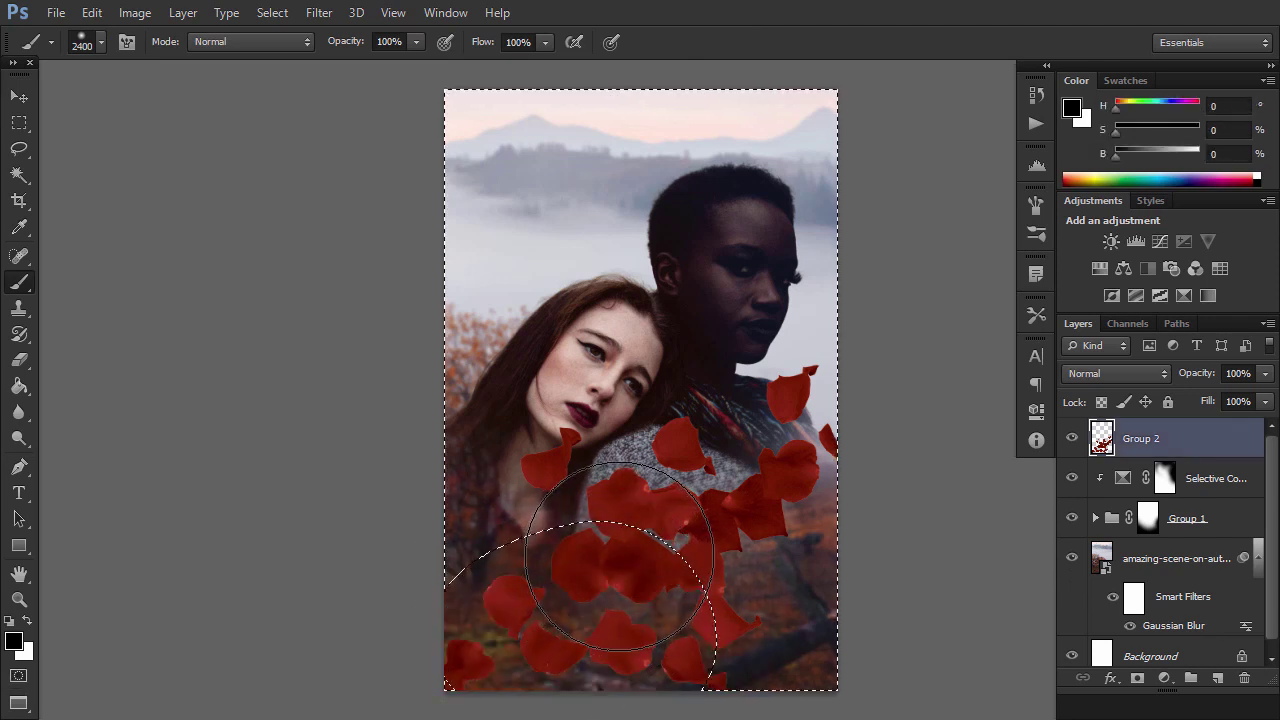
{"action": "key", "text": "ctrl+shift+i"}
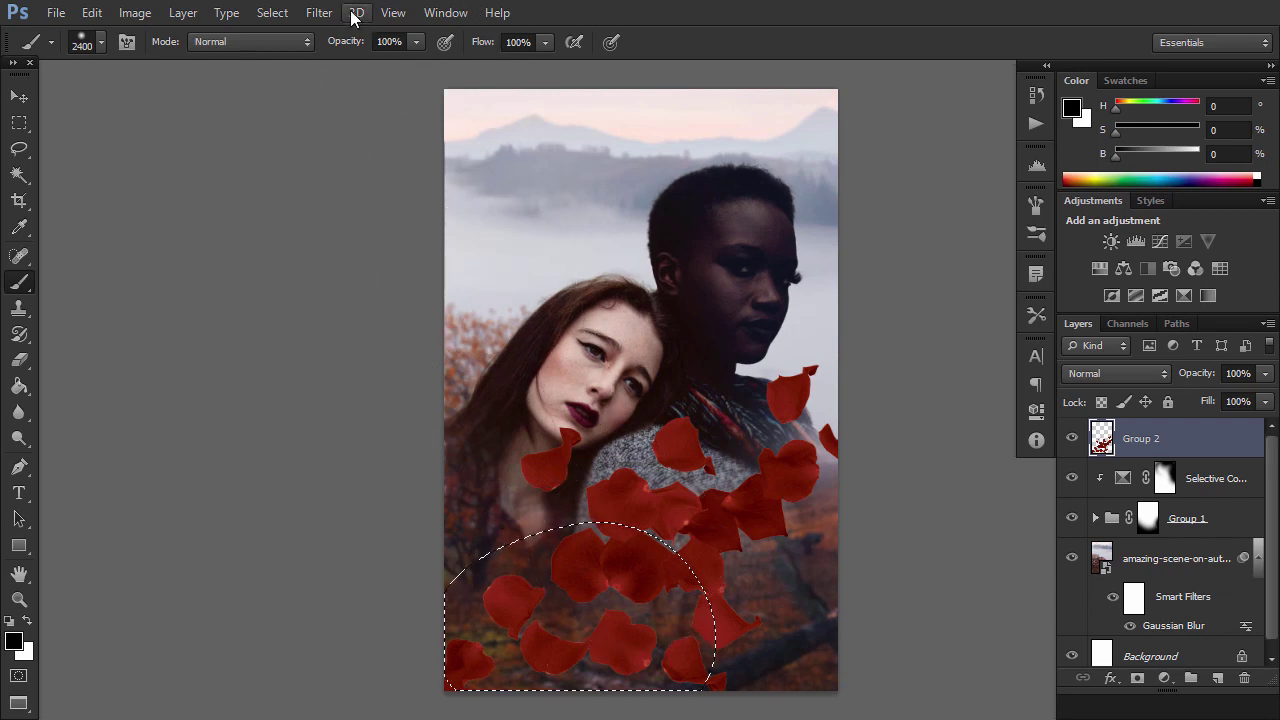
{"action": "left_click", "coordinate": [320, 12]}
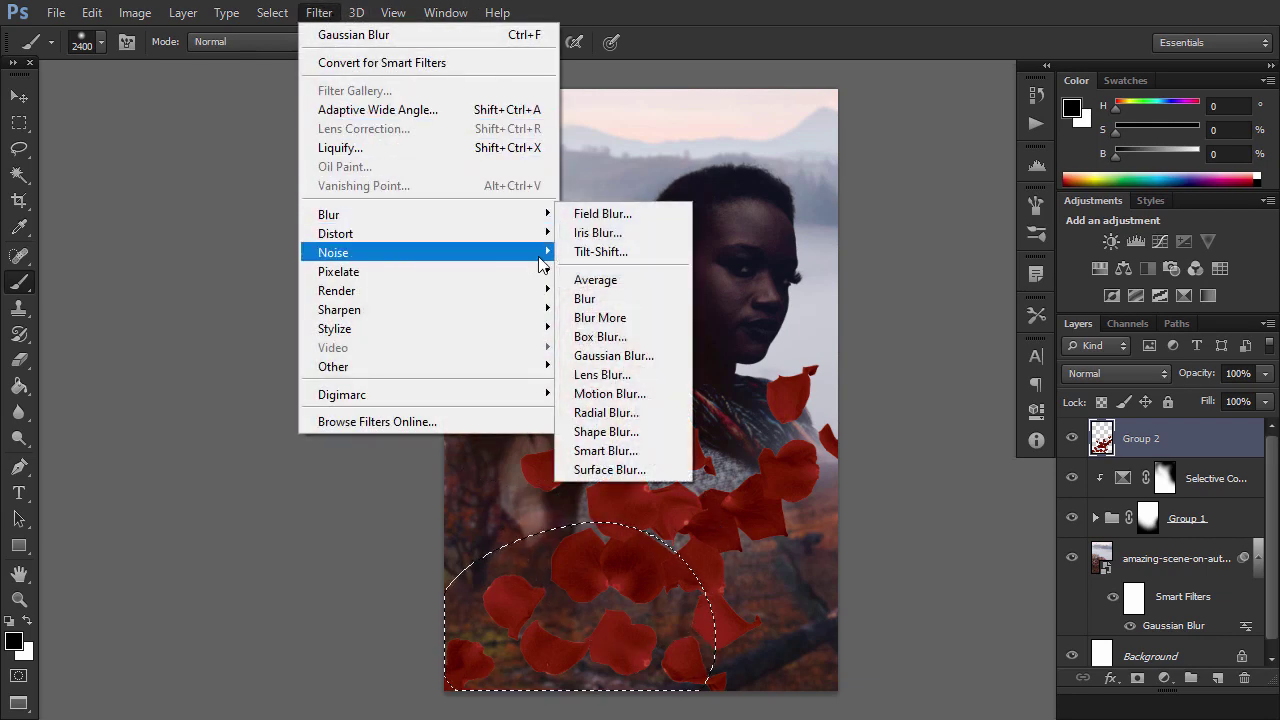
{"action": "left_click", "coordinate": [610, 393]}
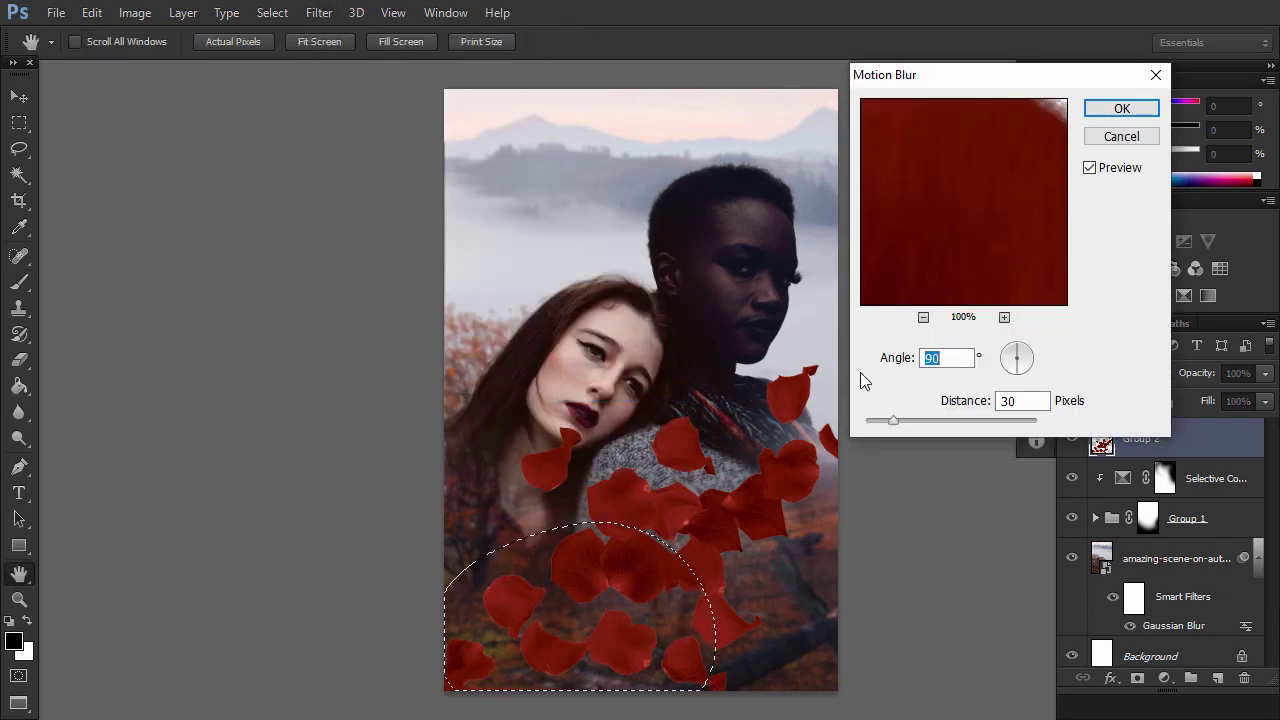
{"action": "mouse_move", "coordinate": [1034, 354]}
{"action": "left_mouse_down"}
{"action": "mouse_move", "coordinate": [1022, 346]}
{"action": "mouse_move", "coordinate": [1033, 360]}
{"action": "left_mouse_up"}
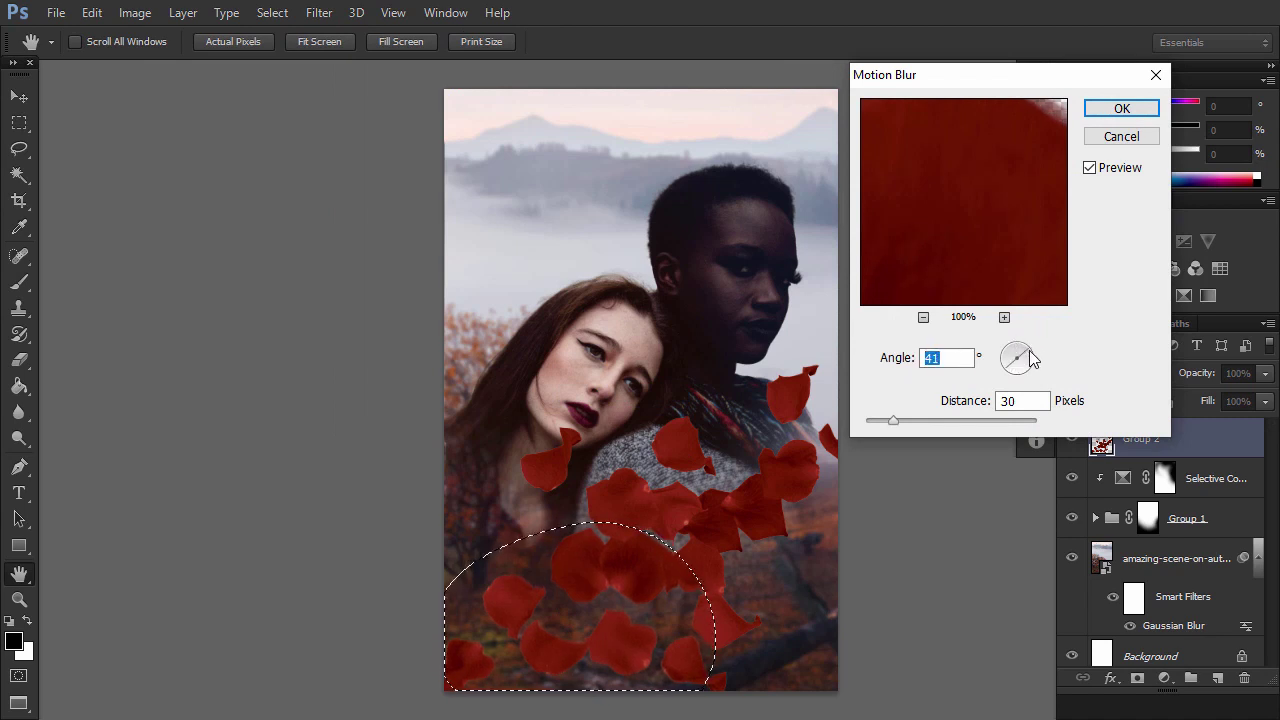
{"action": "left_click_drag", "start_coordinate": [893, 421], "coordinate": [925, 423]}
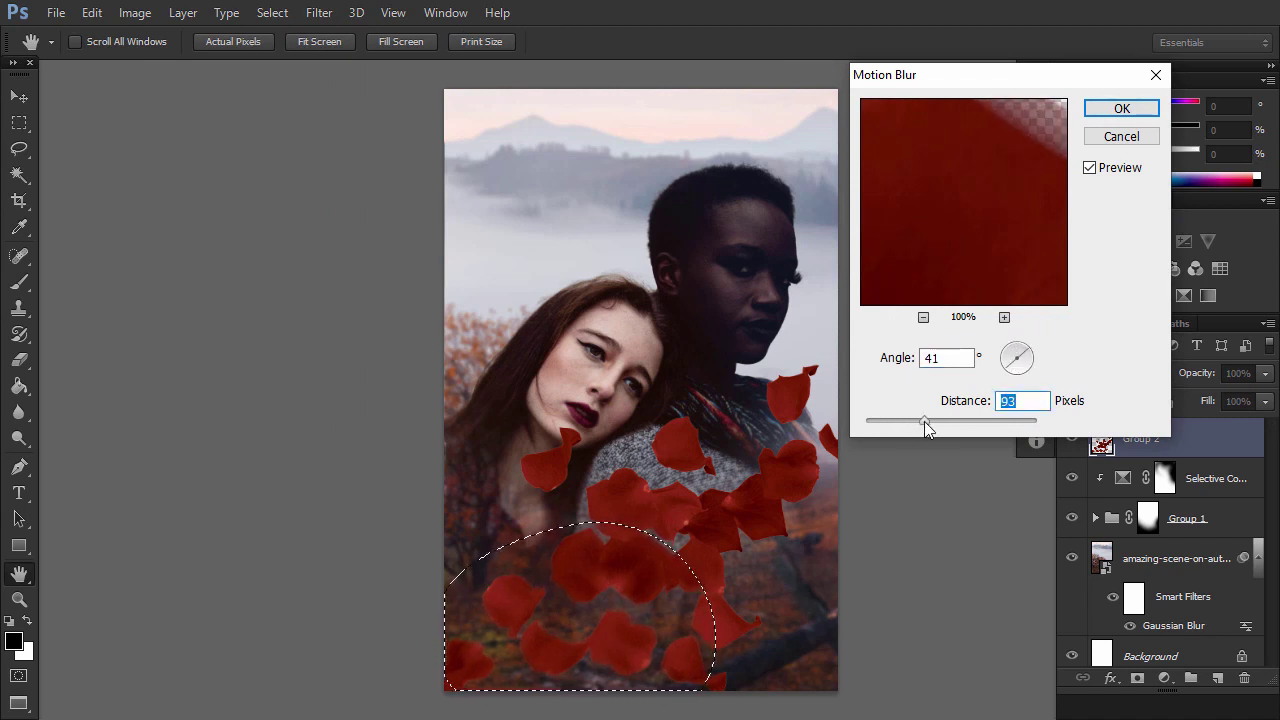
{"action": "left_click", "coordinate": [1121, 108]}
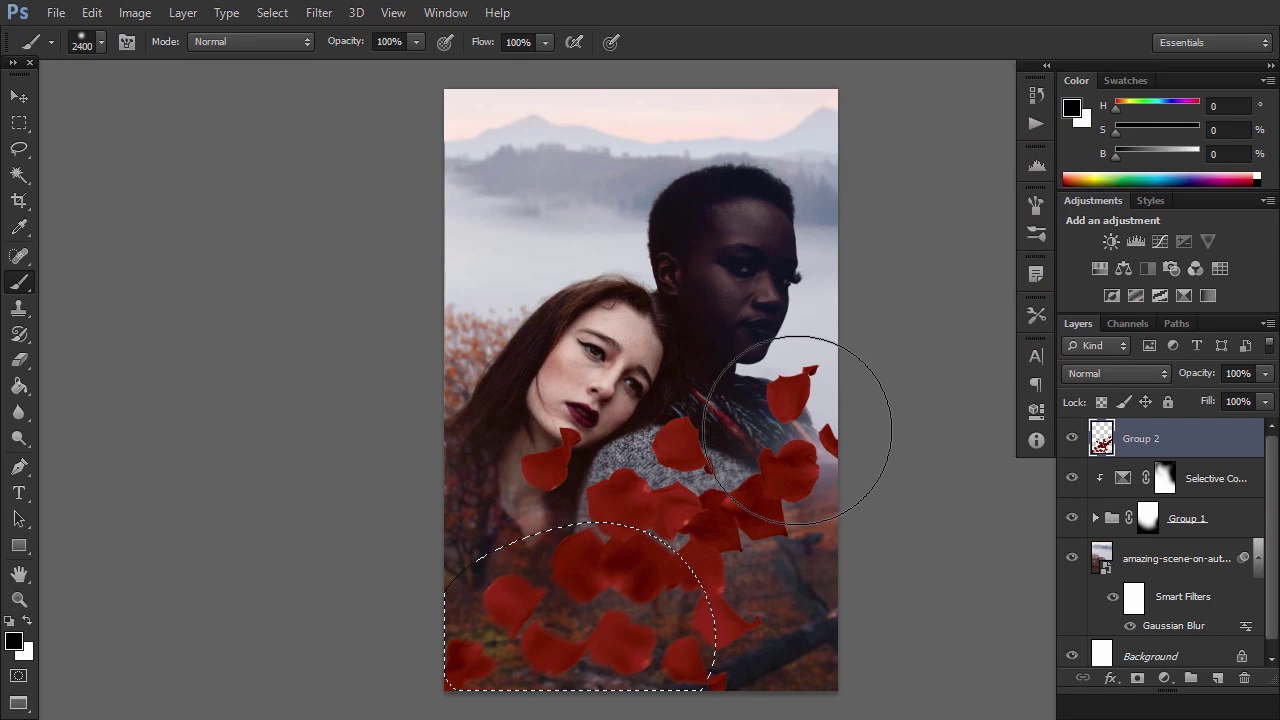
{"action": "key", "text": "ctrl+d"}
Quick-mask the petals on the jacket and apply Motion Blur at a 57° angle.
{"action": "key", "text": "q"}
{"action": "left_click_drag", "start_coordinate": [673, 495], "coordinate": [600, 490]}
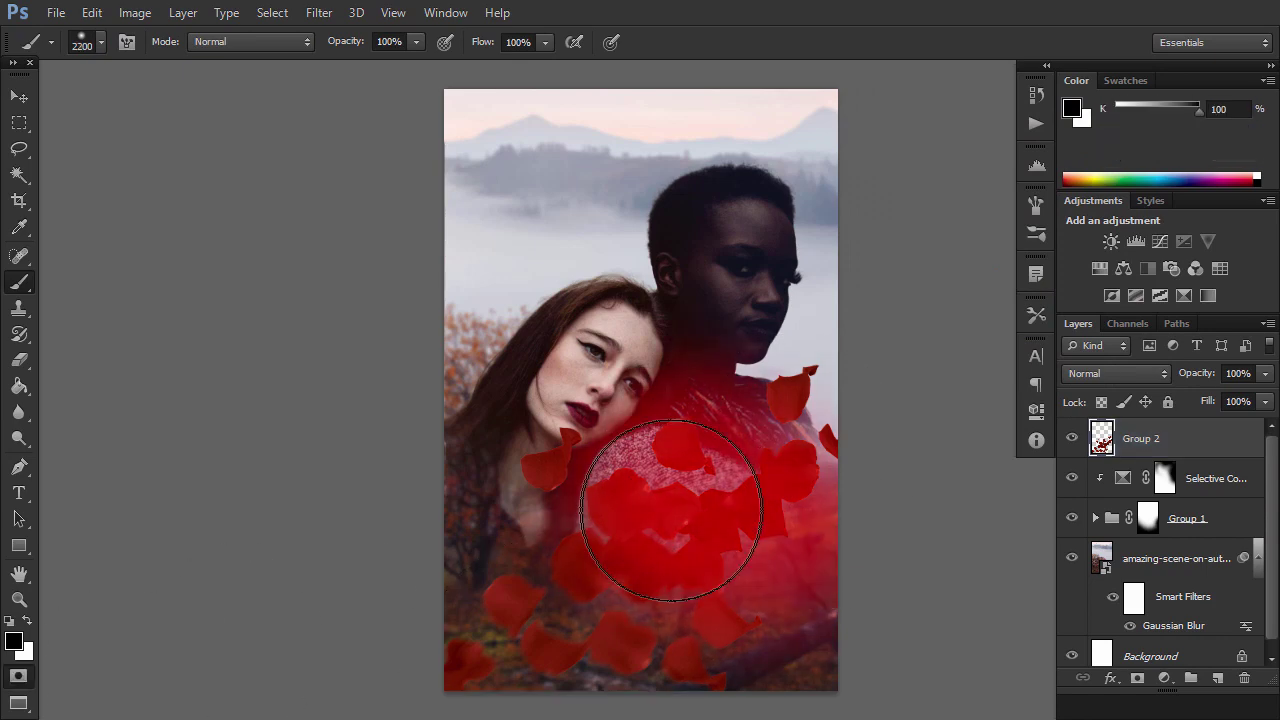
{"action": "key", "text": "bracketleft"}
{"action": "key", "text": "bracketleft"}
{"action": "key", "text": "bracketleft"}
{"action": "key", "text": "bracketleft"}
{"action": "key", "text": "bracketleft"}
{"action": "key", "text": "bracketleft"}
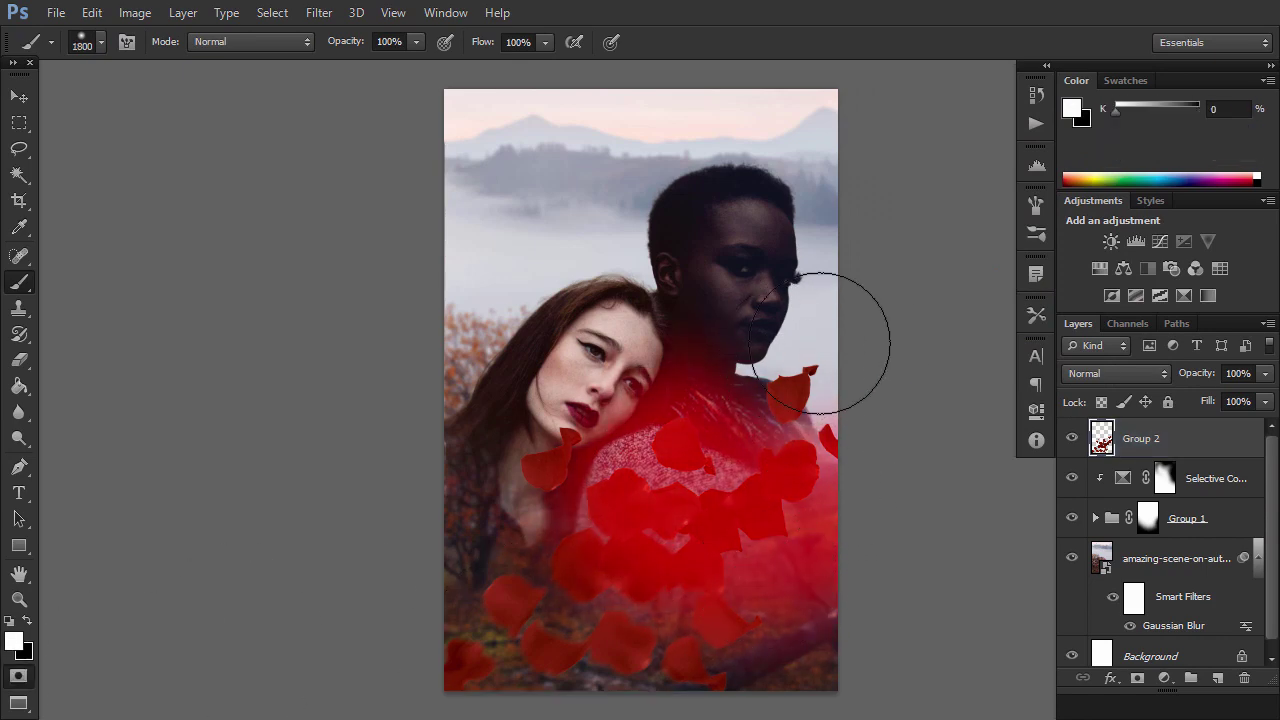
{"action": "key", "text": "q"}
{"action": "left_click", "coordinate": [319, 12]}
{"action": "left_click", "coordinate": [349, 34]}
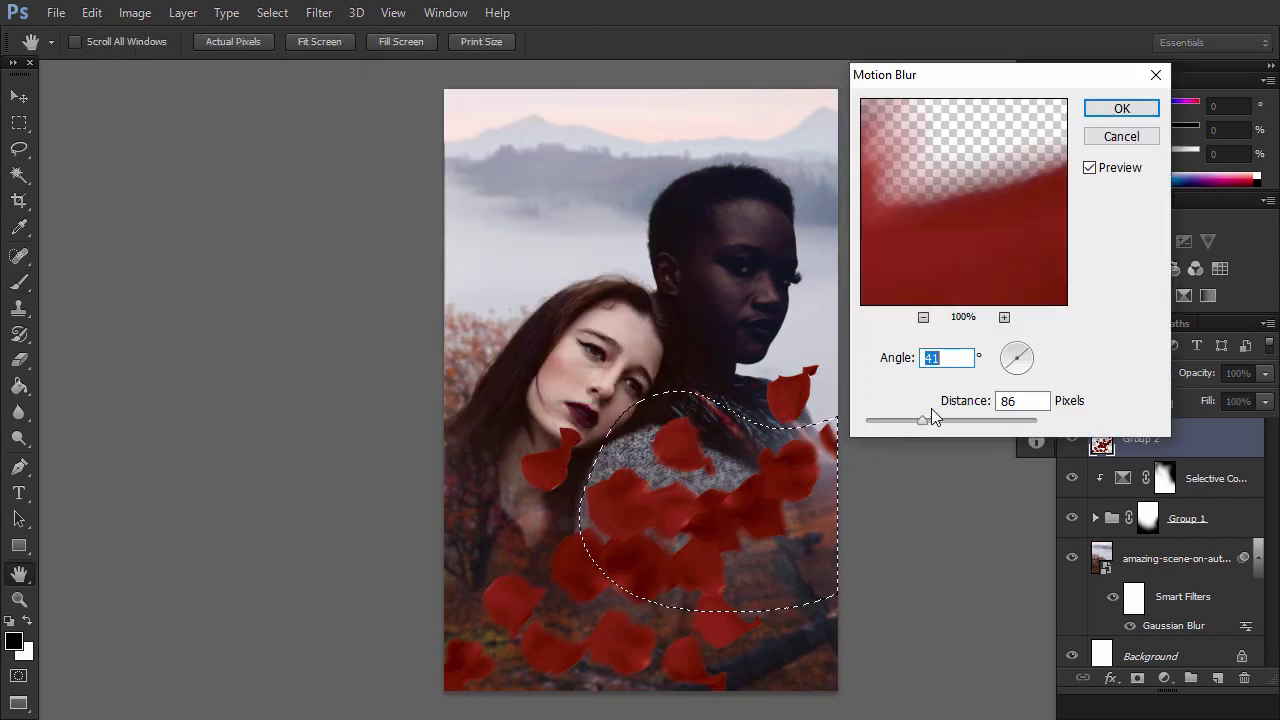
{"action": "left_click_drag", "start_coordinate": [1020, 352], "coordinate": [1027, 348]}
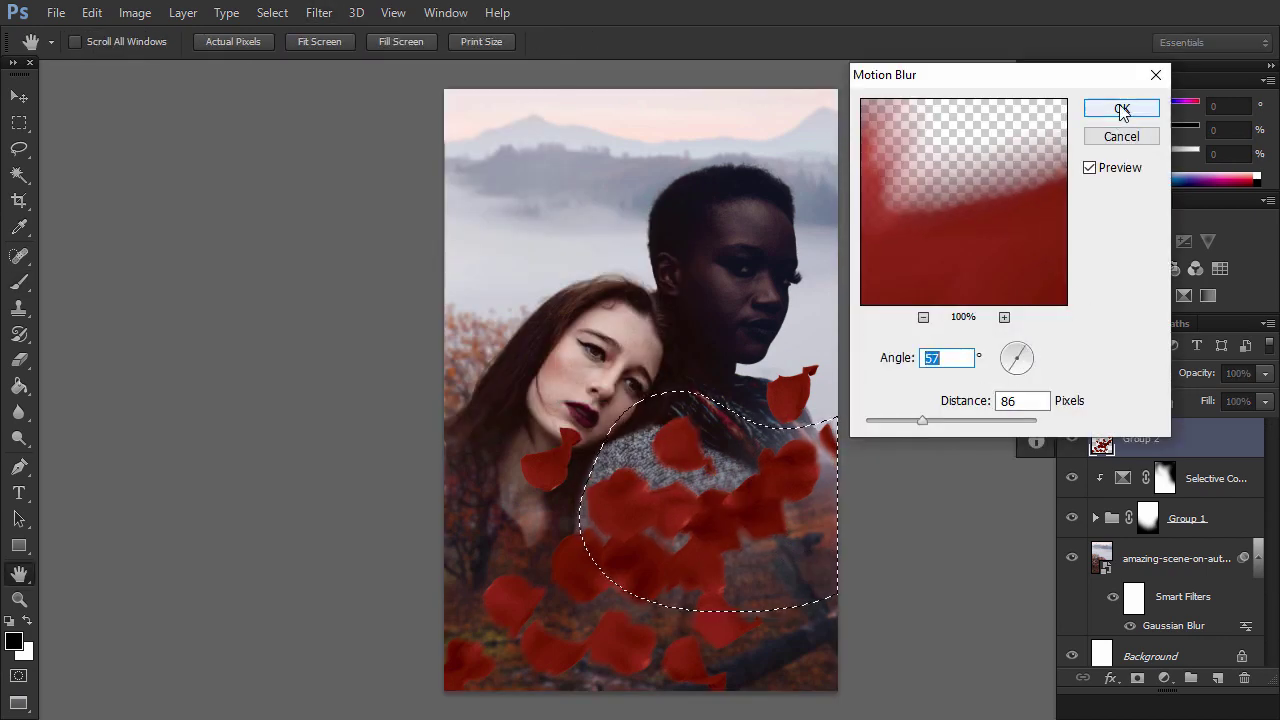
{"action": "left_click", "coordinate": [1120, 108]}
{"action": "key", "text": "ctrl+d"}
Quick-mask the petals near the chin and on the right and apply Motion Blur at 23°, 58 pixels.
{"action": "key", "text": "b"}
{"action": "key", "text": "q"}
{"action": "left_click", "coordinate": [537, 468]}
{"action": "left_click", "coordinate": [777, 371]}
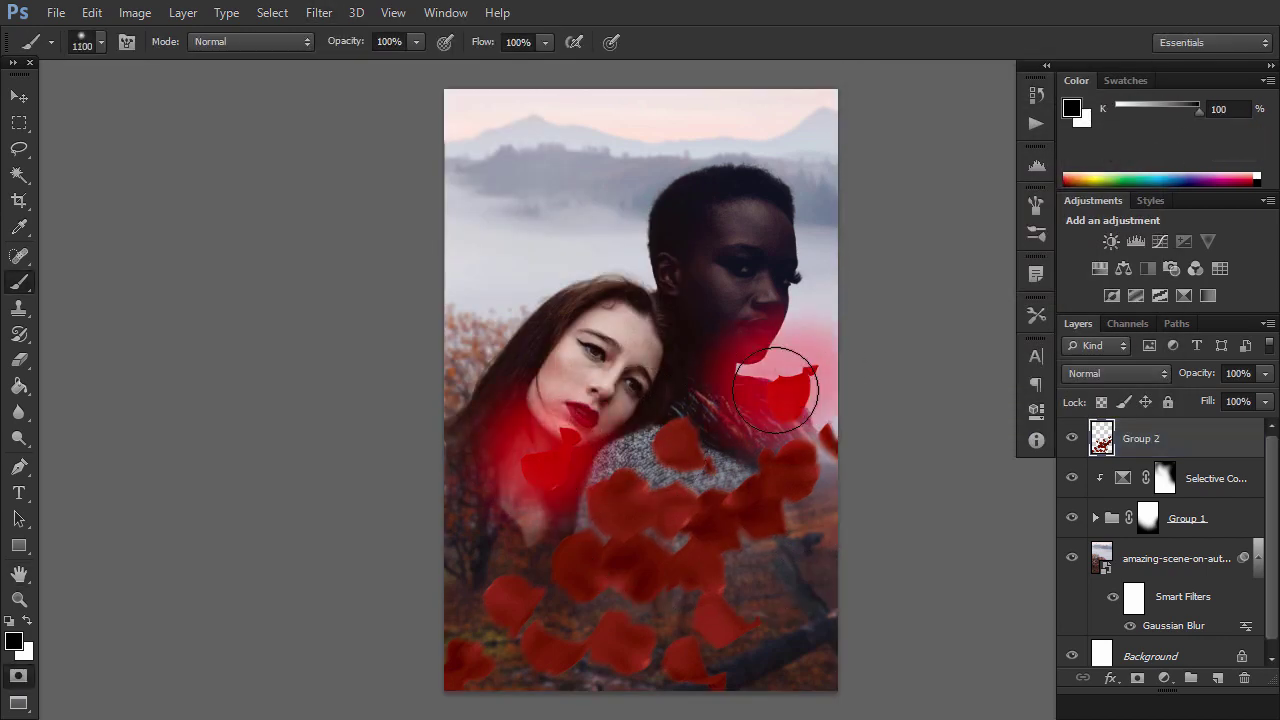
{"action": "key", "text": "q"}
{"action": "key", "text": "ctrl+shift+i"}
{"action": "left_click", "coordinate": [319, 12]}
{"action": "mouse_move", "coordinate": [480, 214]}
{"action": "left_click", "coordinate": [610, 393]}
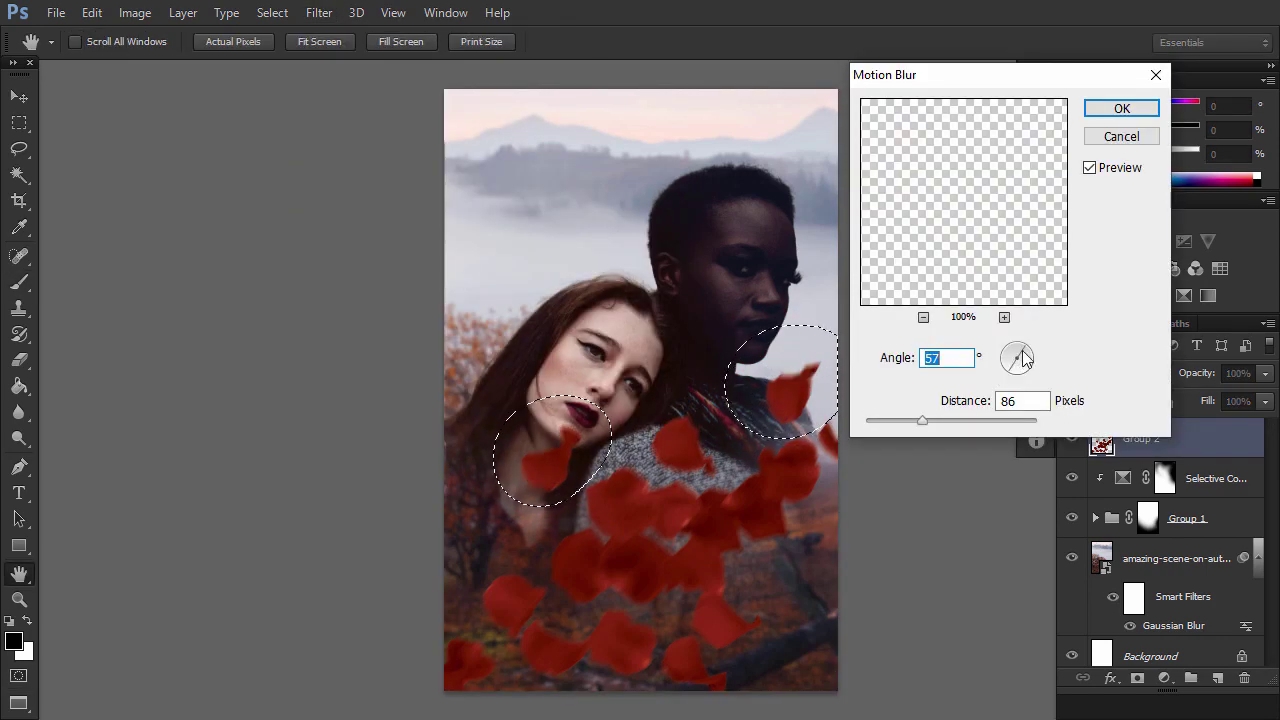
{"action": "left_click_drag", "start_coordinate": [1026, 358], "coordinate": [1032, 362]}
{"action": "left_click", "coordinate": [914, 420]}
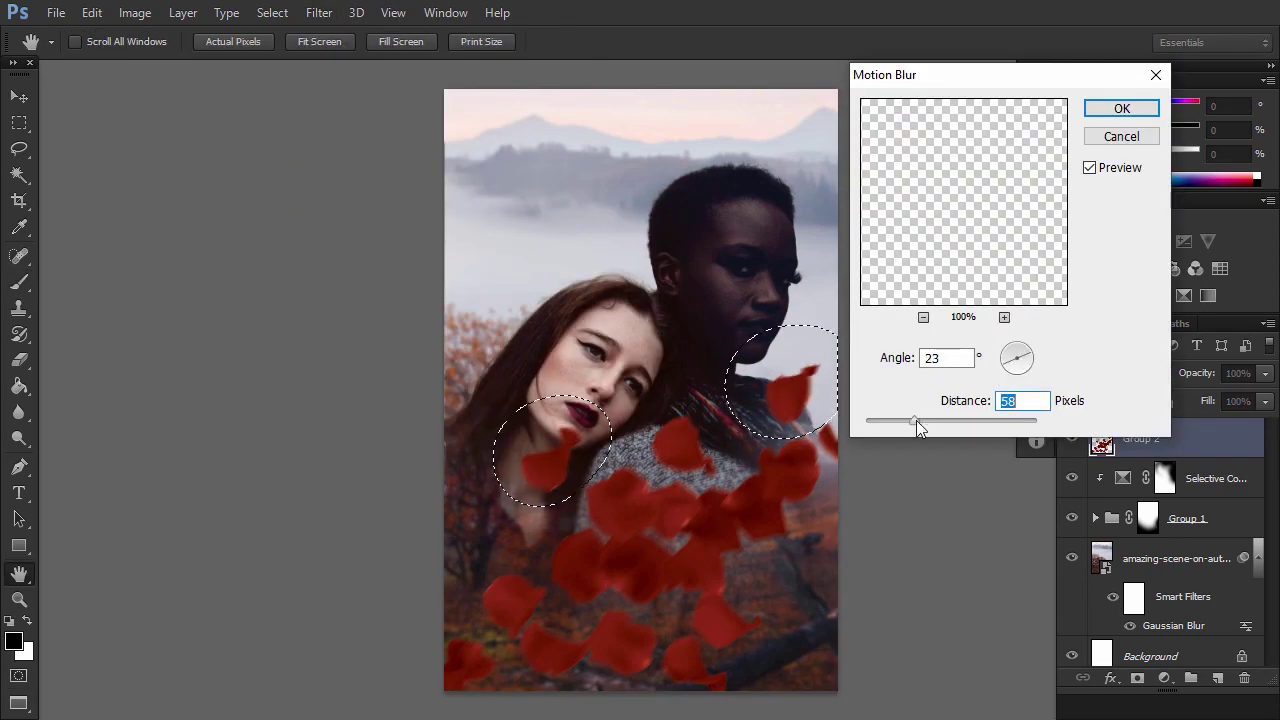
{"action": "key", "text": "Return"}
{"action": "key", "text": "ctrl+d"}
{"action": "key", "text": "v"}
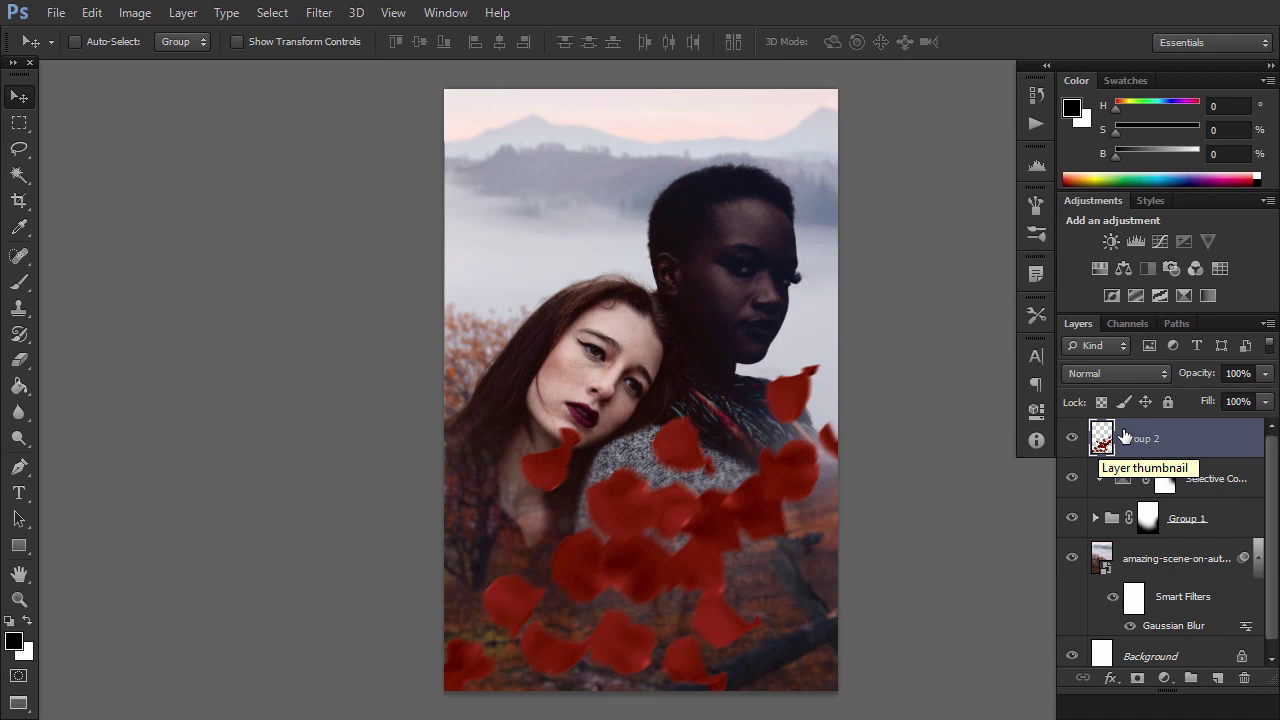
Add a Blue Photo Filter adjustment with density raised to 62%.
{"action": "left_click", "coordinate": [1165, 272]}
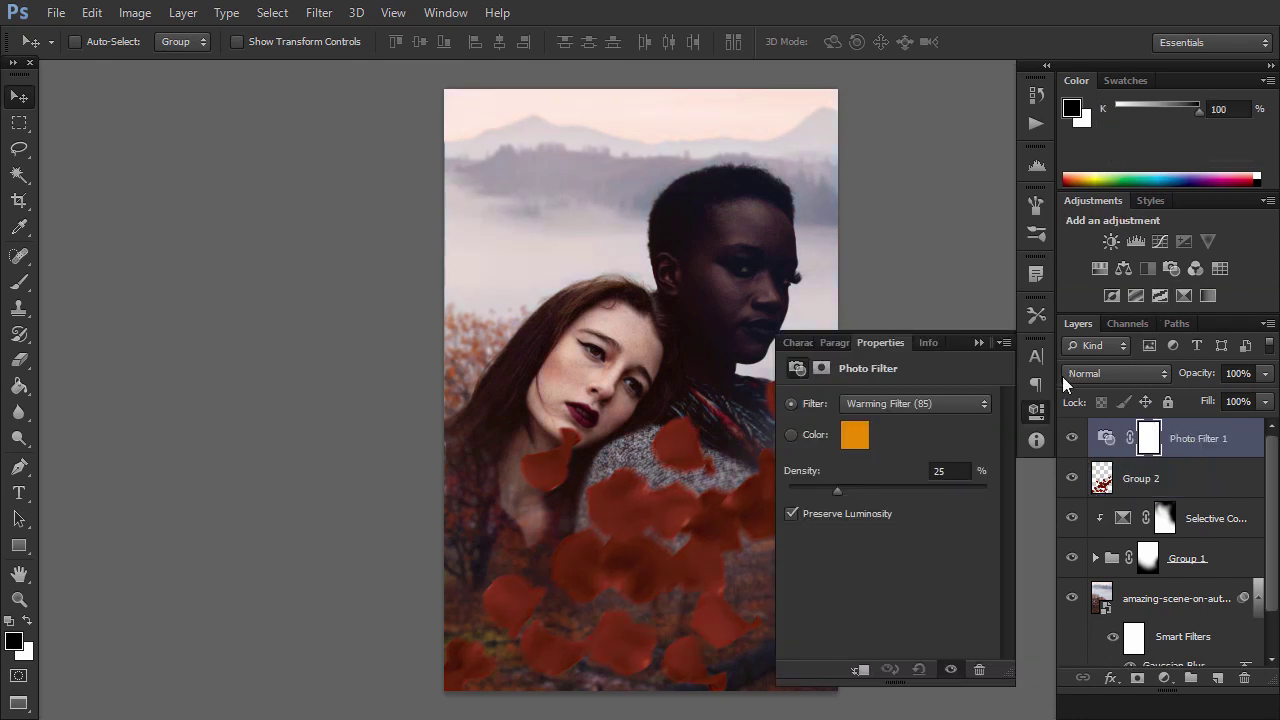
{"action": "left_click", "coordinate": [905, 397]}
{"action": "left_click", "coordinate": [894, 255]}
{"action": "left_click_drag", "start_coordinate": [837, 490], "coordinate": [865, 488]}
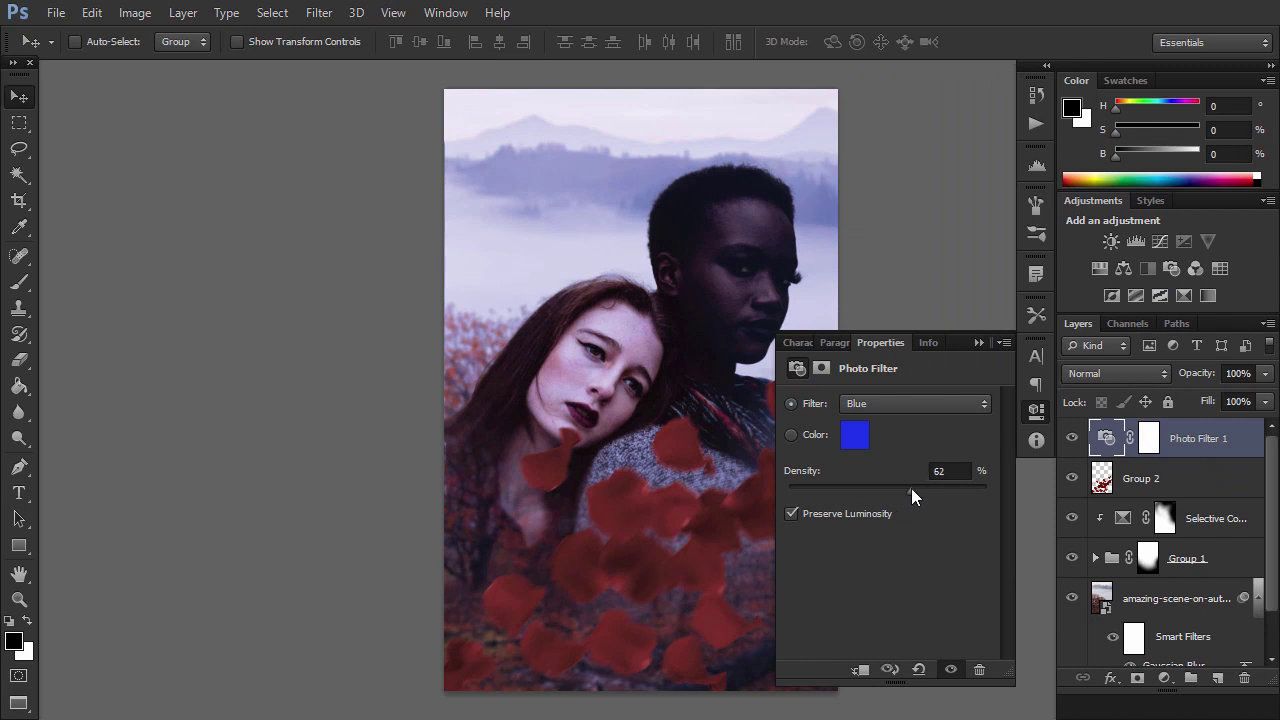
{"action": "left_click", "coordinate": [979, 343]}
Draw a vertical gradient on the Photo Filter mask so the blue tint fades toward the top.
{"action": "left_click", "coordinate": [1150, 447]}
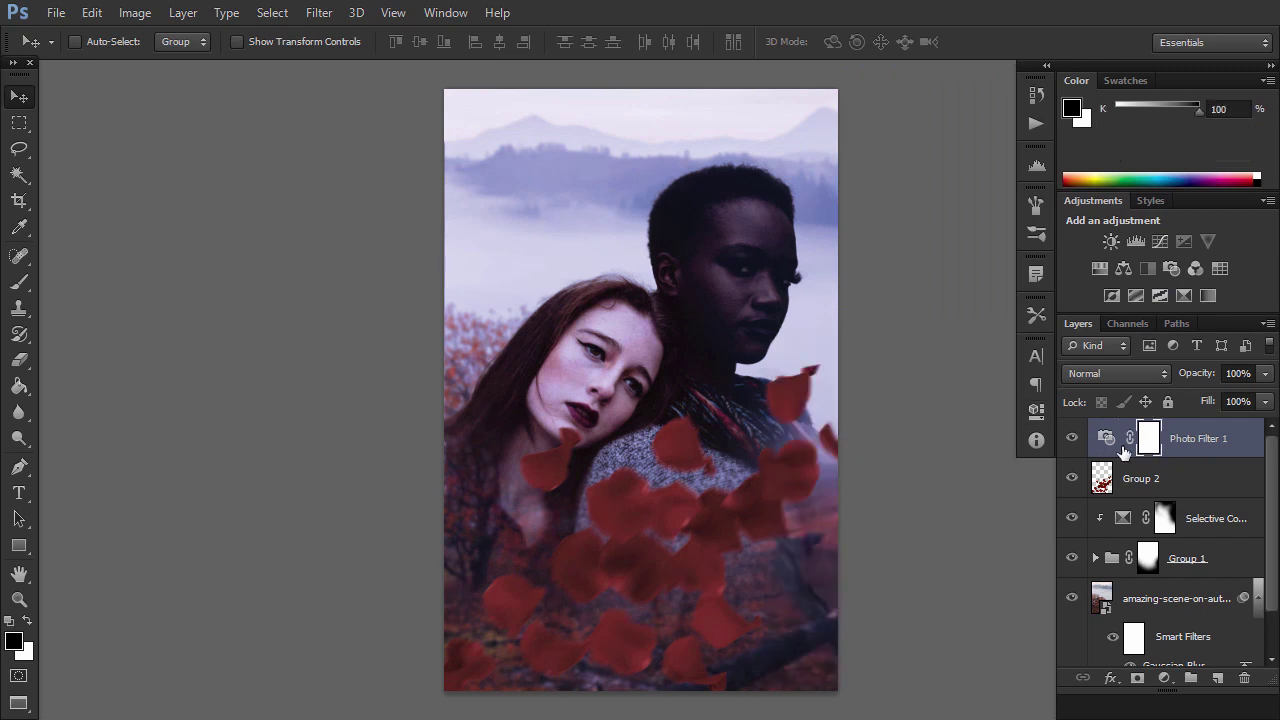
{"action": "key", "text": "g"}
{"action": "right_click", "coordinate": [25, 398]}
{"action": "left_click", "coordinate": [74, 386]}
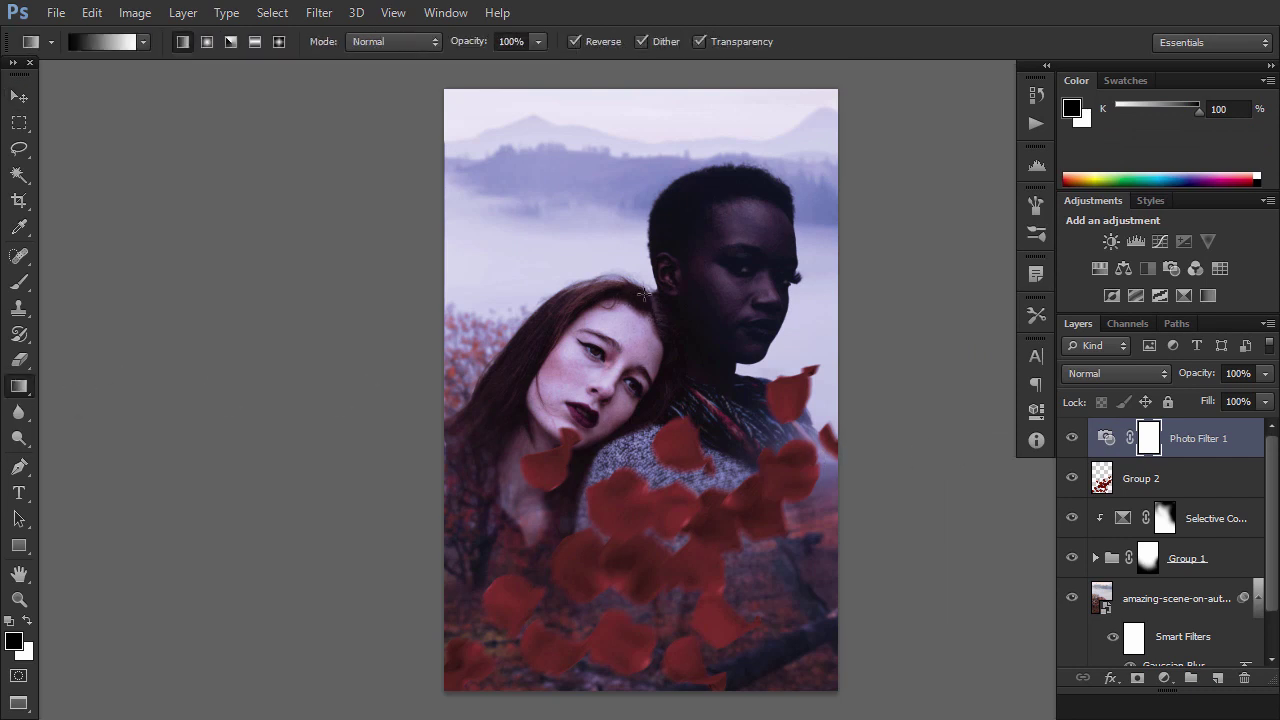
{"action": "left_click_drag", "start_coordinate": [644, 294], "coordinate": [651, 556]}
Stamp all visible layers into a new merged layer and give it a heavy Gaussian Blur.
{"action": "key", "text": "v"}
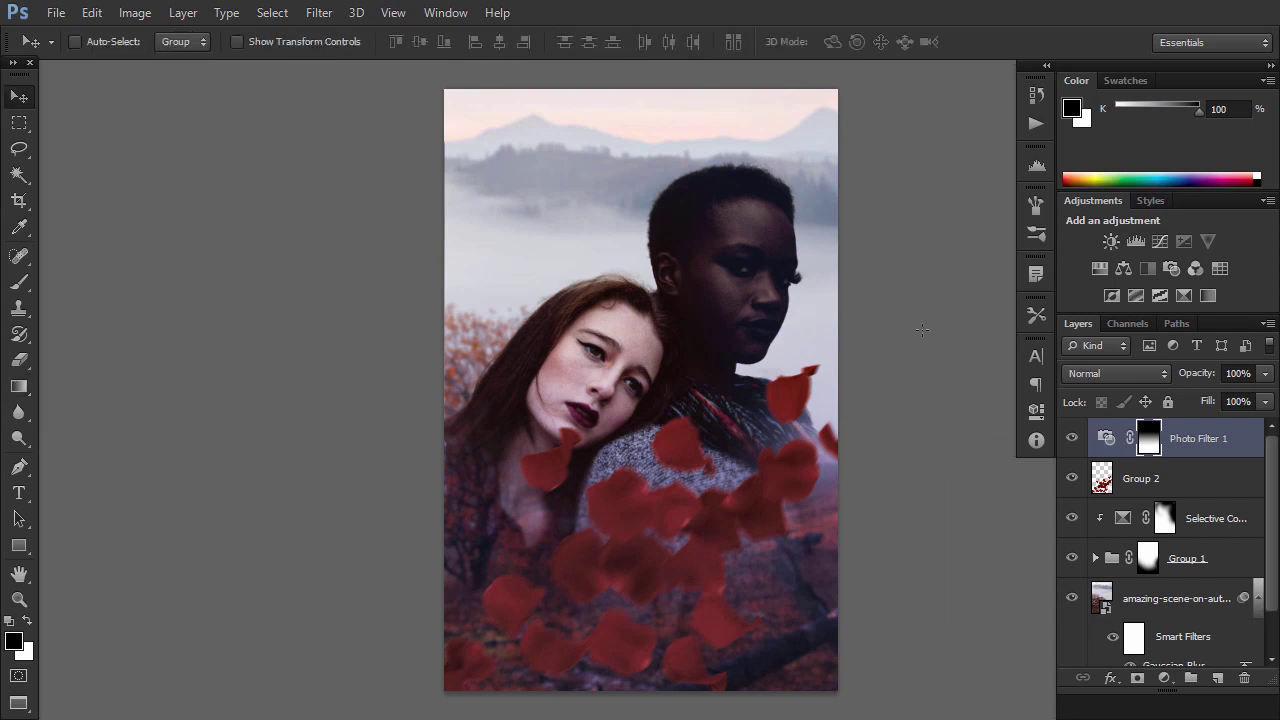
{"action": "key", "text": "ctrl+shift+alt+e"}
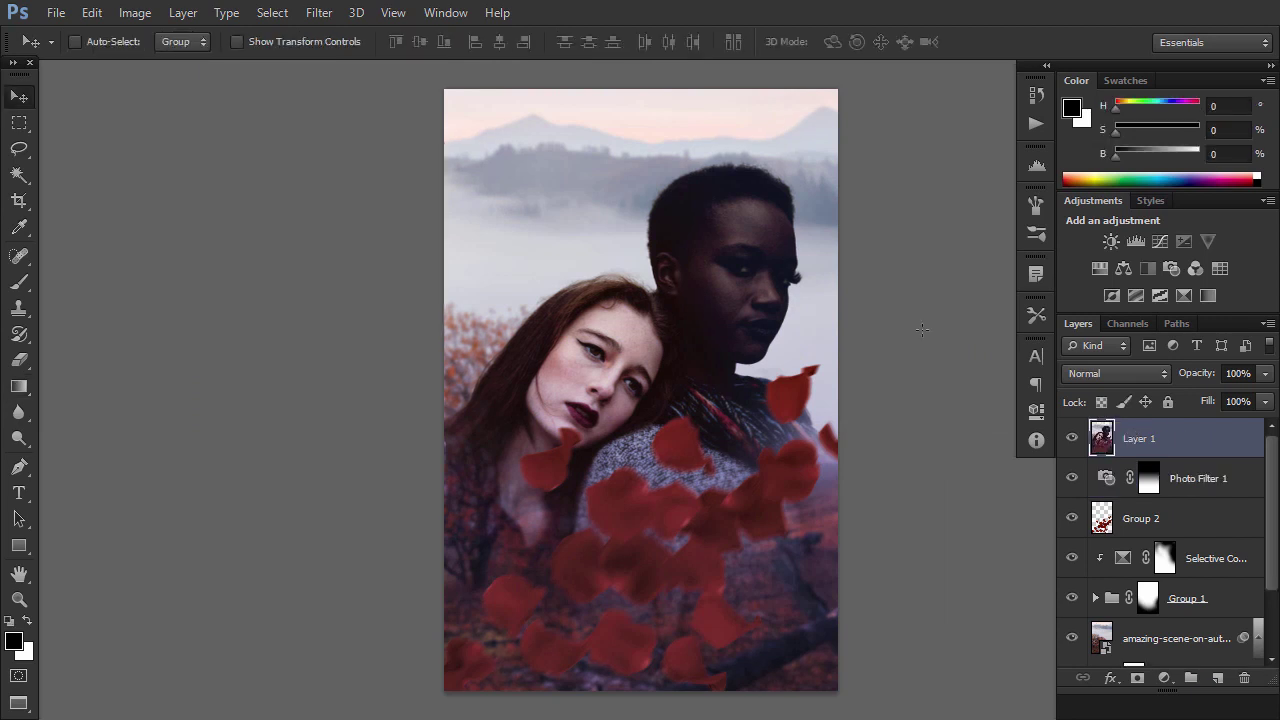
{"action": "left_click", "coordinate": [319, 12]}
{"action": "mouse_move", "coordinate": [343, 210]}
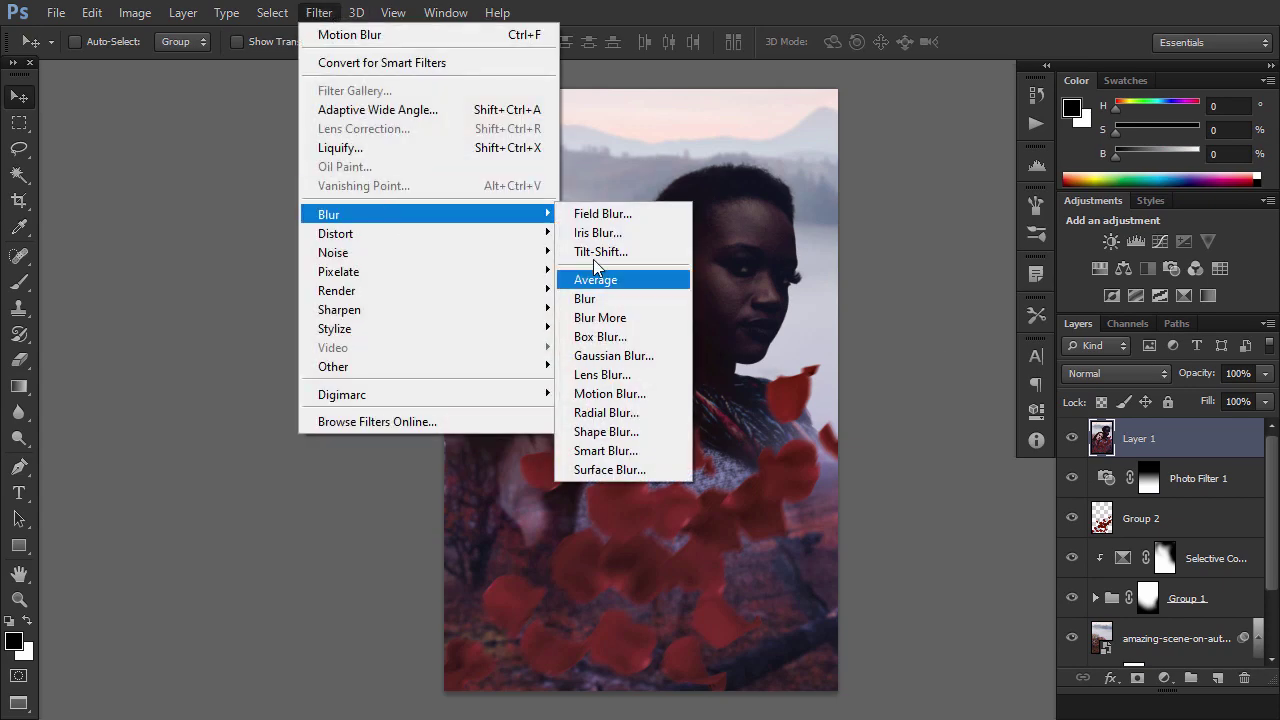
{"action": "left_click", "coordinate": [612, 360]}
{"action": "left_click_drag", "start_coordinate": [929, 410], "coordinate": [995, 409]}
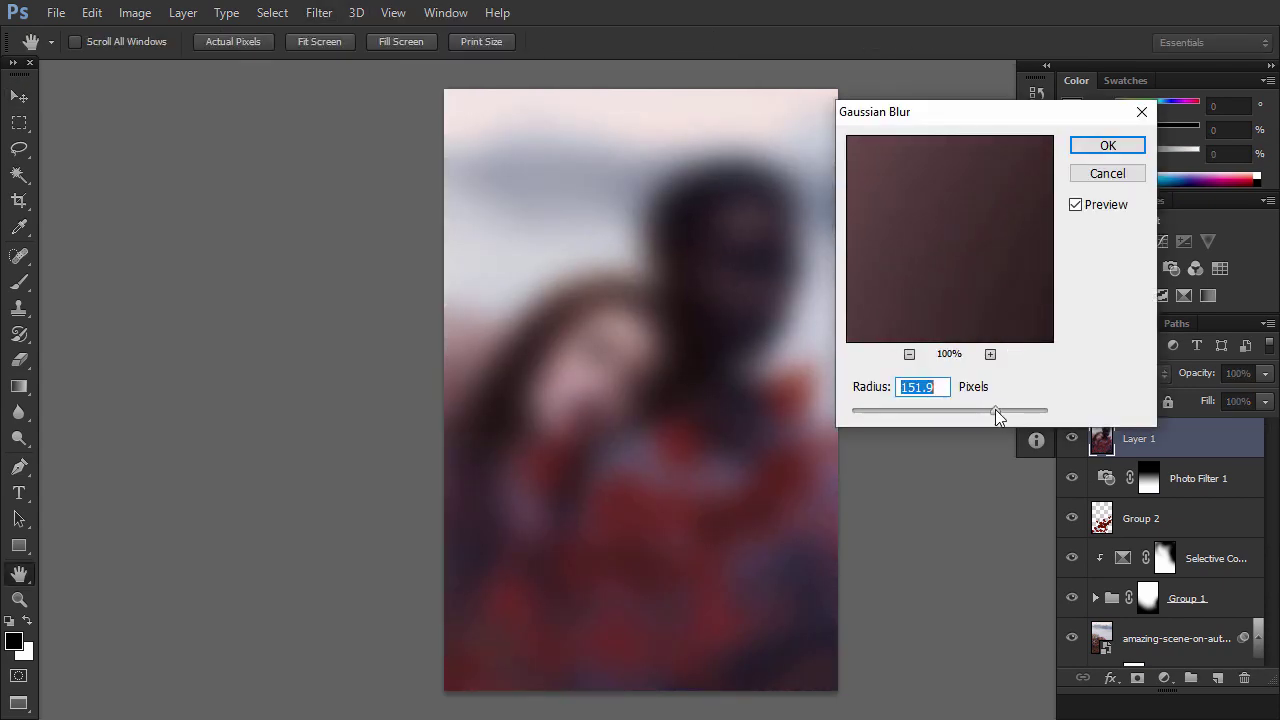
{"action": "left_click", "coordinate": [1107, 146]}
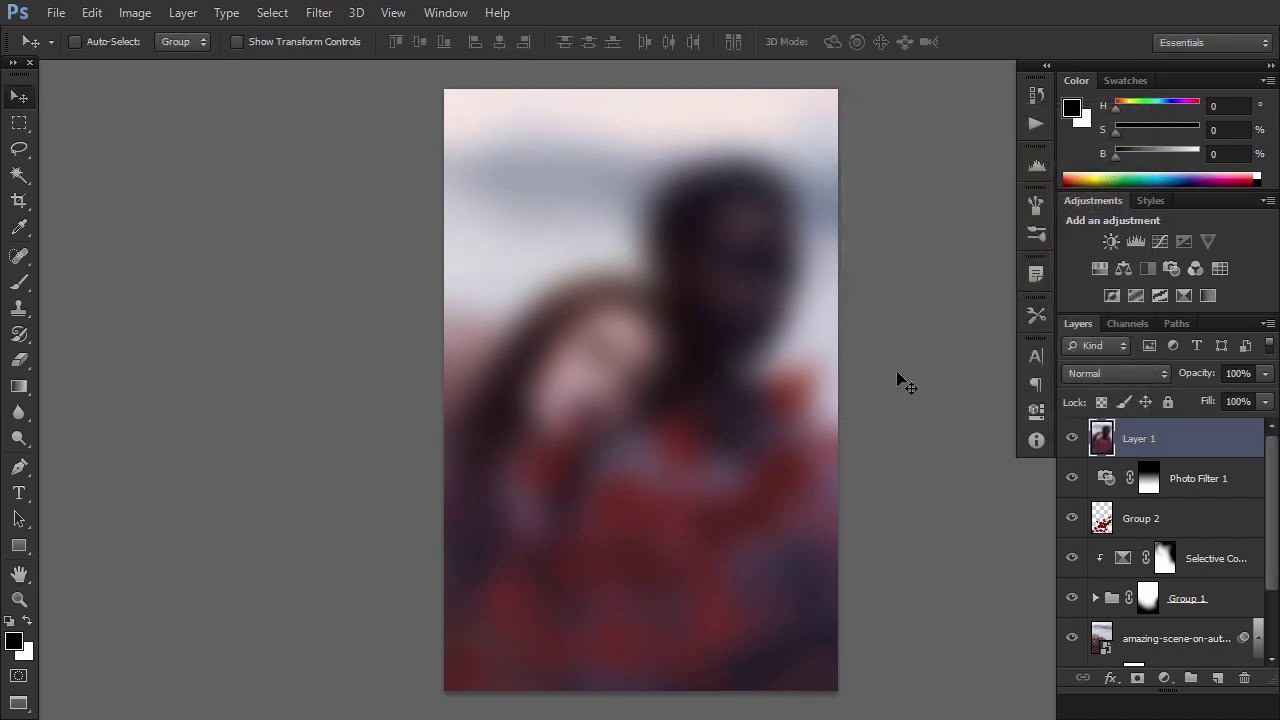
Shrink a full-canvas selection inward, invert it to the border, and mask the blurred layer with it.
{"action": "left_click", "coordinate": [1102, 445], "text": "ctrl"}
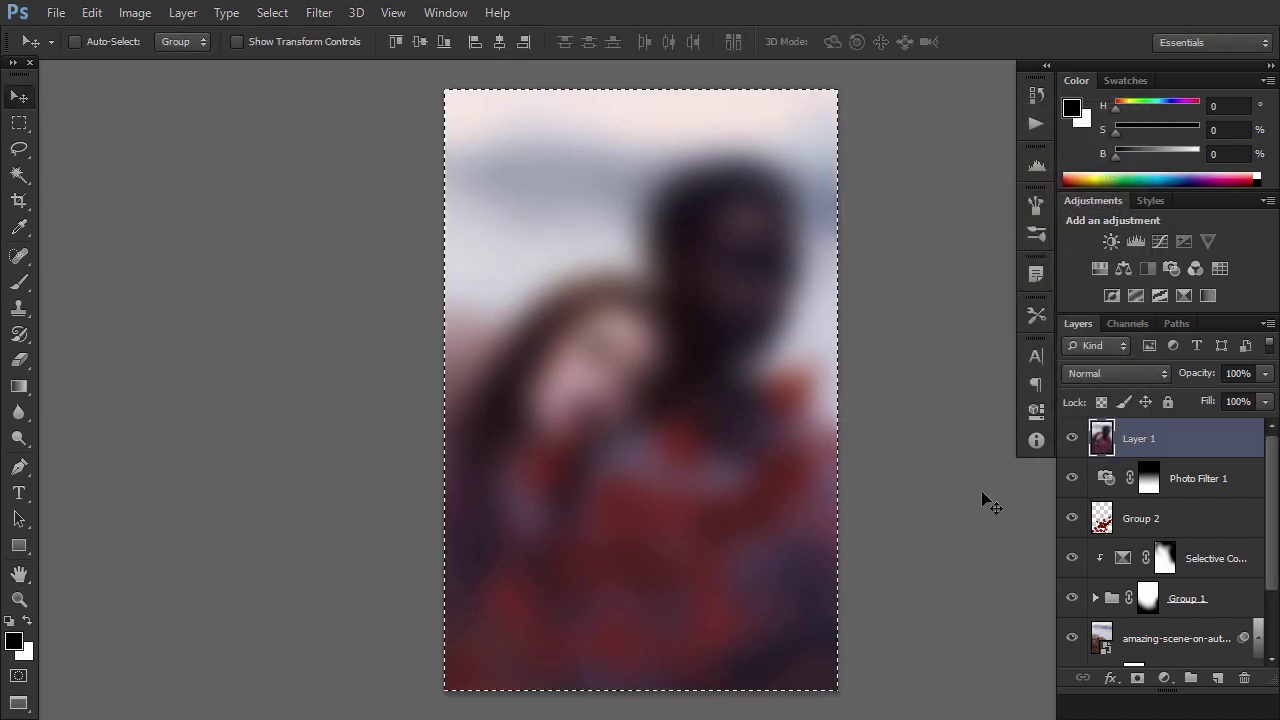
{"action": "left_click", "coordinate": [285, 14]}
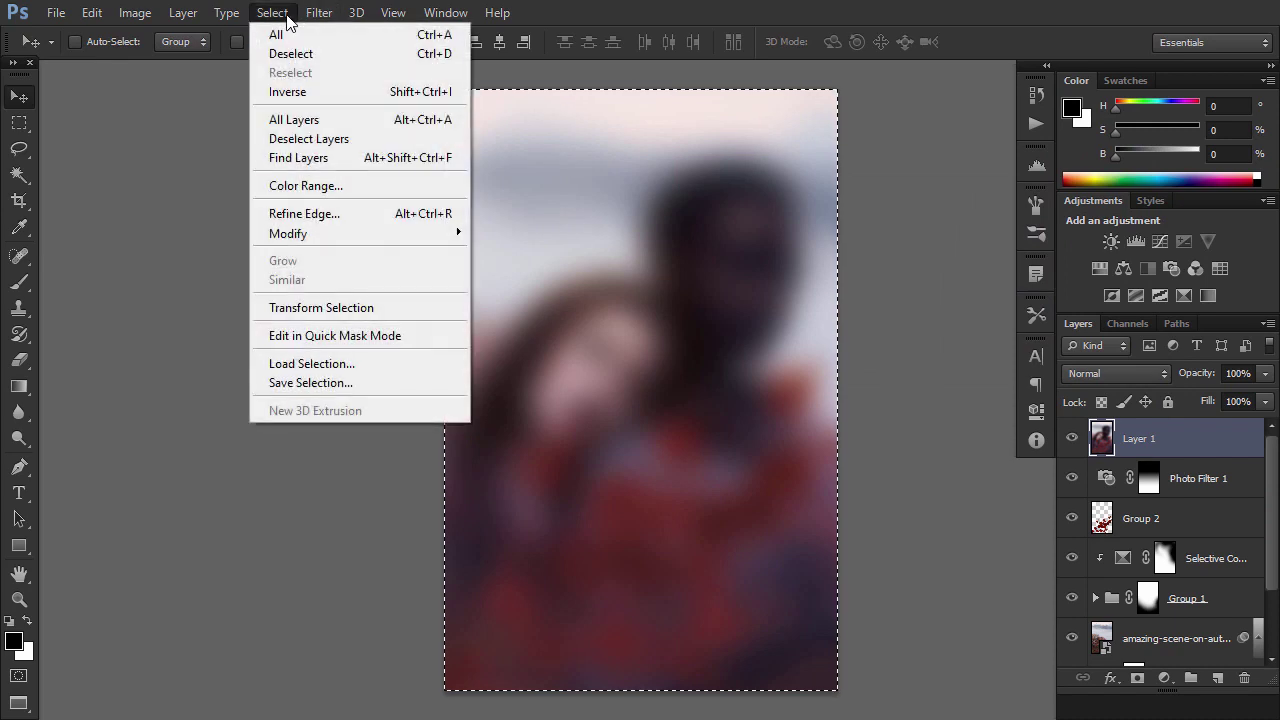
{"action": "left_click", "coordinate": [345, 306]}
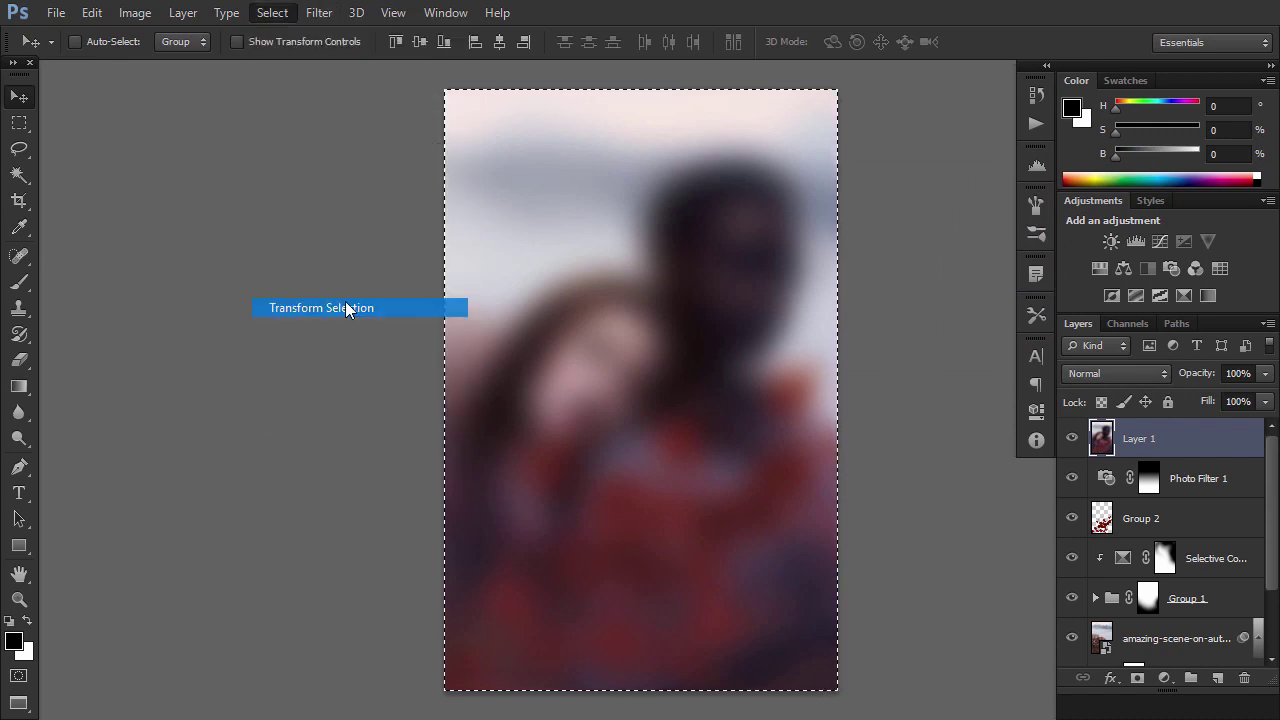
{"action": "left_click_drag", "start_coordinate": [444, 89], "coordinate": [474, 110]}
{"action": "key", "text": "Return"}
{"action": "key", "text": "ctrl+shift+i"}
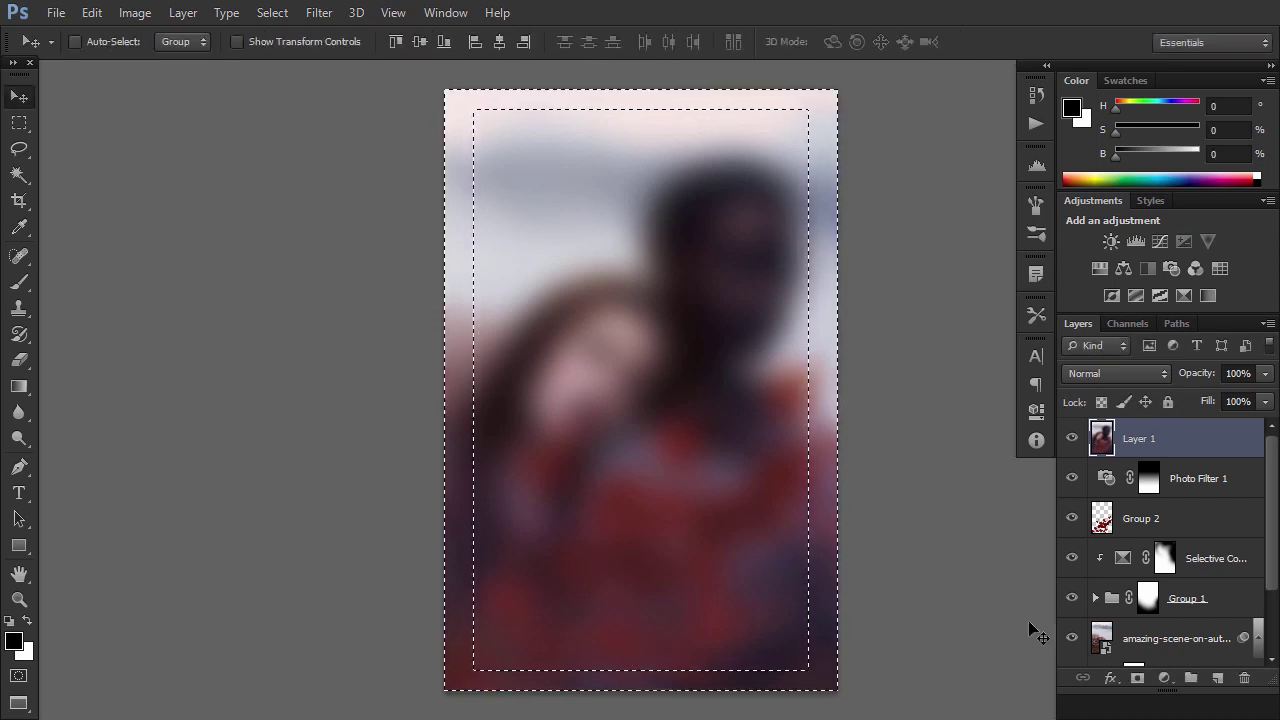
{"action": "left_click", "coordinate": [1137, 678]}
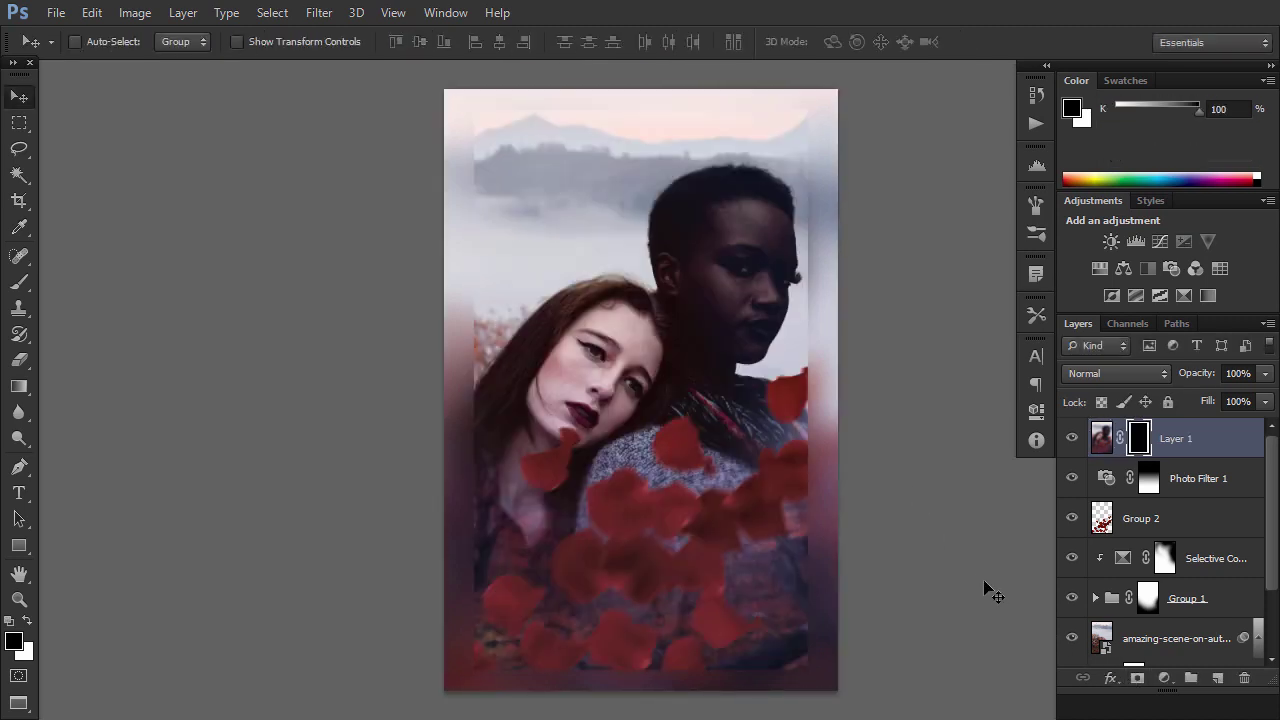
Apply a Gaussian Blur with a radius of about 151.9 to the masked layer.
{"action": "left_click", "coordinate": [319, 12]}
{"action": "left_click", "coordinate": [700, 363]}
{"action": "left_click_drag", "start_coordinate": [971, 414], "coordinate": [1021, 408]}
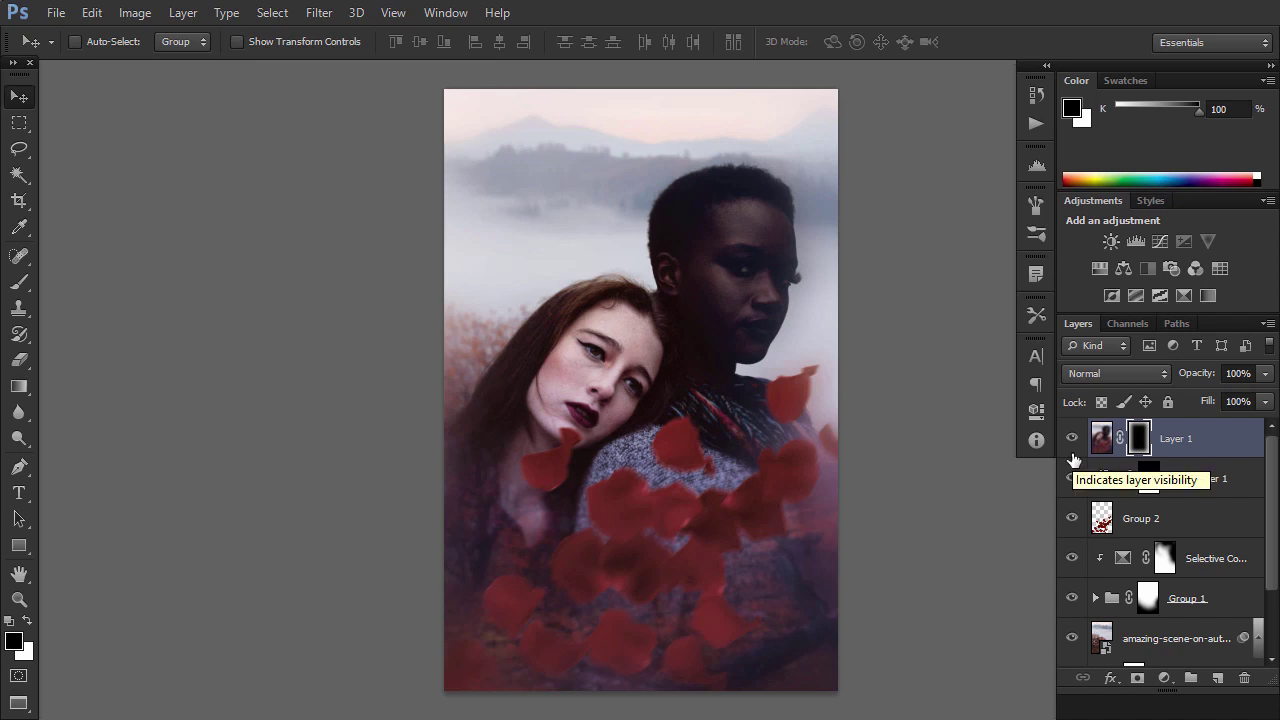
Type 'November' and 'Flowers' on two lines in a paragraph text box, centre-aligned.
{"action": "key", "text": "t"}
{"action": "left_click_drag", "start_coordinate": [480, 505], "coordinate": [812, 655]}
{"action": "type", "text": "No"}
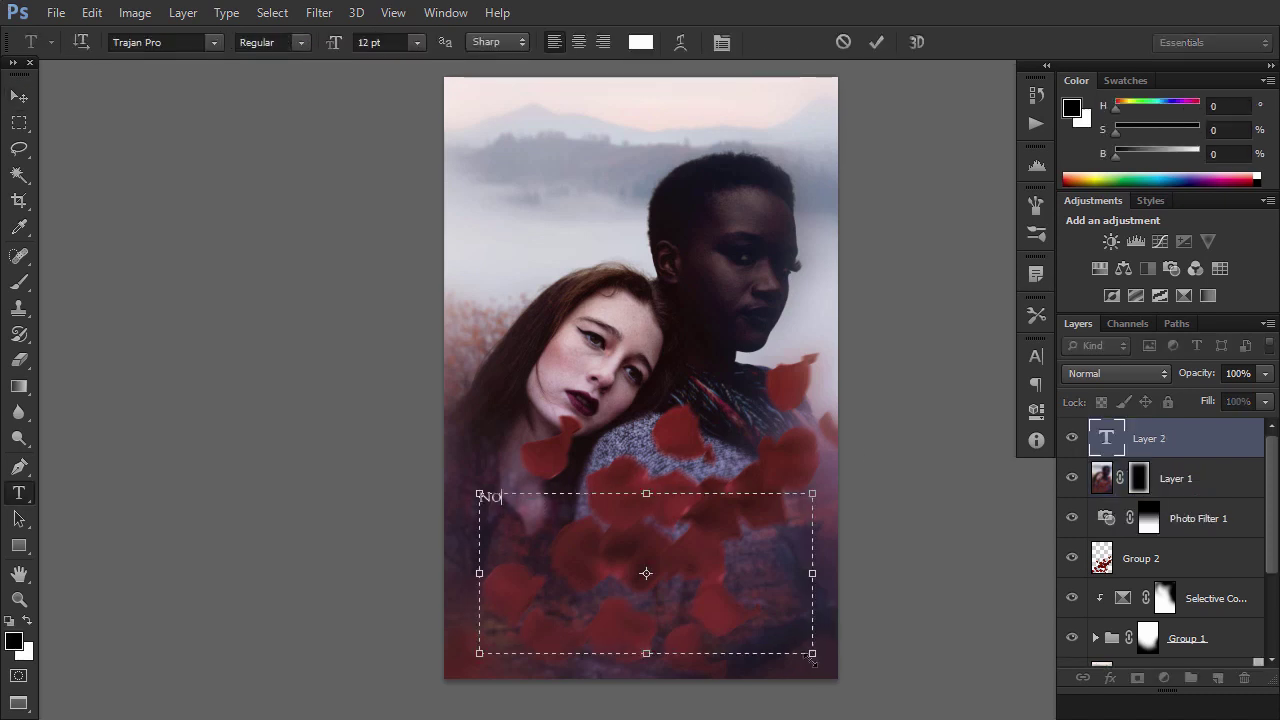
{"action": "type", "text": "vember"}
{"action": "key", "text": "Return"}
{"action": "type", "text": "Flowers"}
{"action": "key", "text": "ctrl+a"}
{"action": "left_click", "coordinate": [578, 42]}
Set the title to the Rachelle font at 90 pt with 80 pt leading.
{"action": "left_click", "coordinate": [721, 42]}
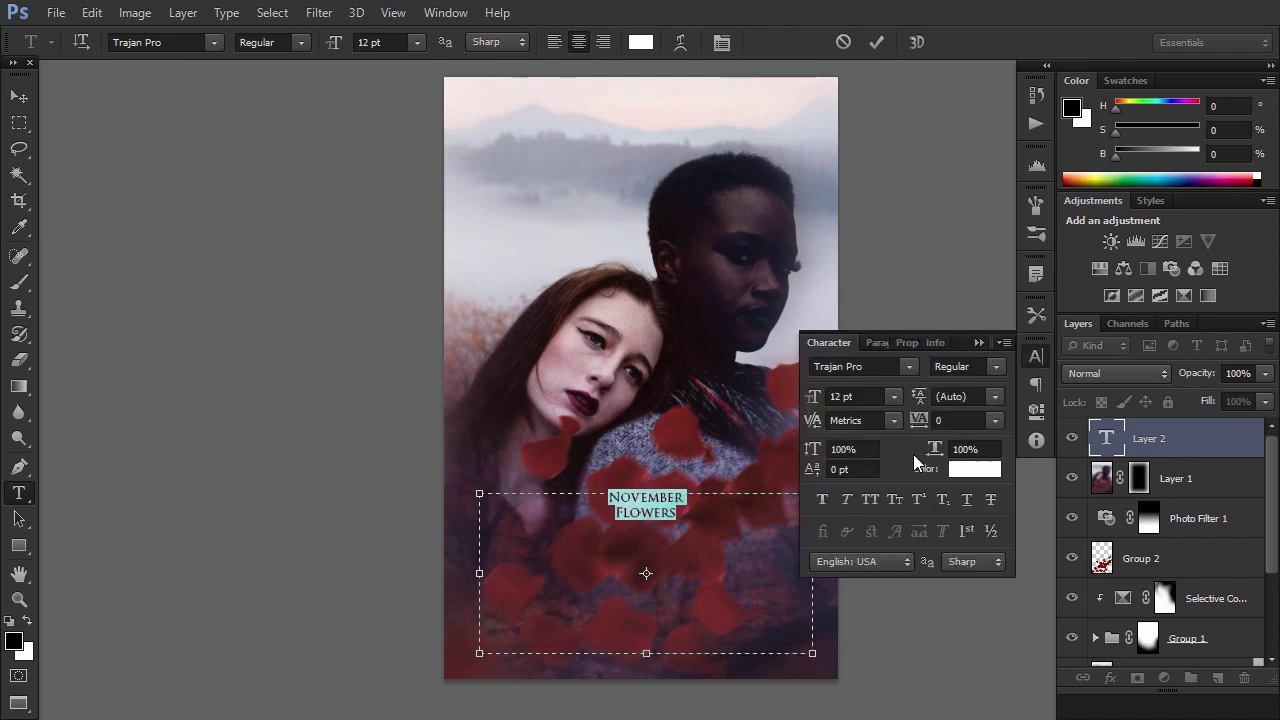
{"action": "left_click", "coordinate": [908, 367]}
{"action": "scroll", "coordinate": [950, 250], "scroll_direction": "down", "scroll_amount": 5}
{"action": "left_click", "coordinate": [950, 200]}
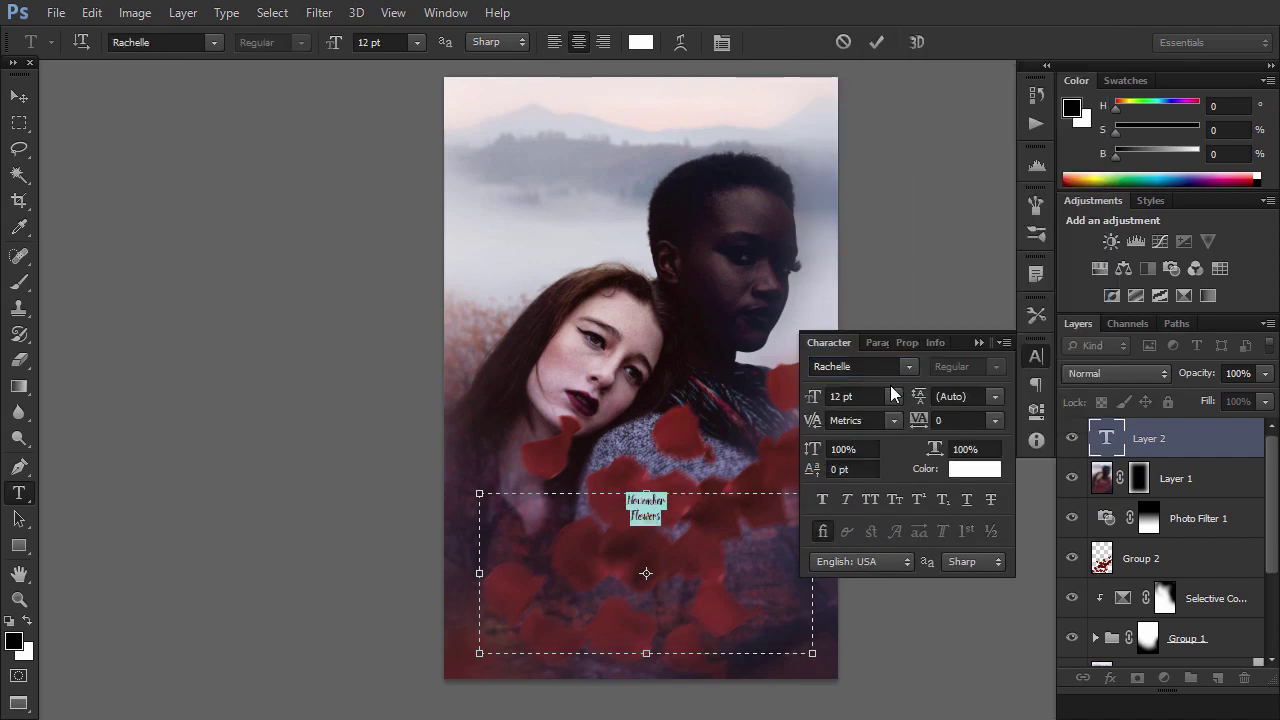
{"action": "type", "text": "100"}
{"action": "key", "text": "Return"}
{"action": "left_click_drag", "start_coordinate": [814, 400], "coordinate": [780, 404]}
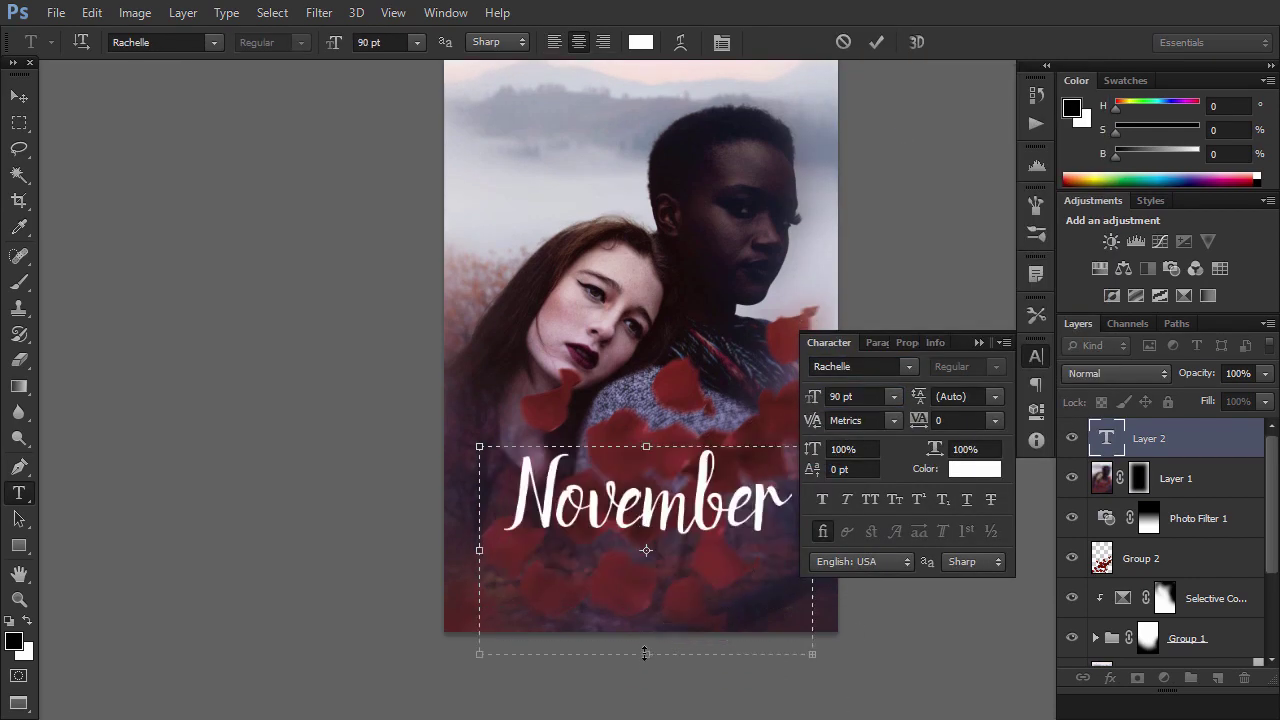
{"action": "left_click", "coordinate": [995, 396]}
{"action": "left_click", "coordinate": [995, 396]}
{"action": "type", "text": "80"}
{"action": "key", "text": "Return"}
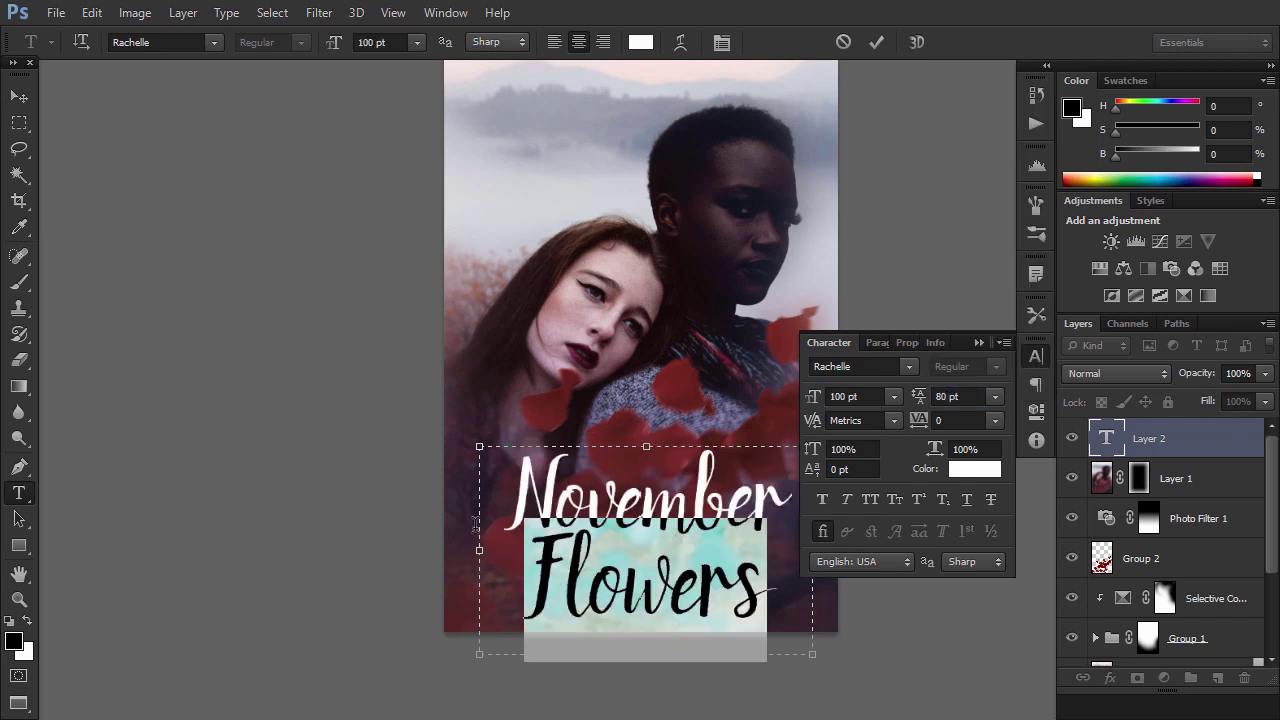
{"action": "left_click", "coordinate": [855, 396]}
{"action": "type", "text": "100"}
{"action": "key", "text": "Return"}
{"action": "type", "text": "90"}
{"action": "key", "text": "Return"}
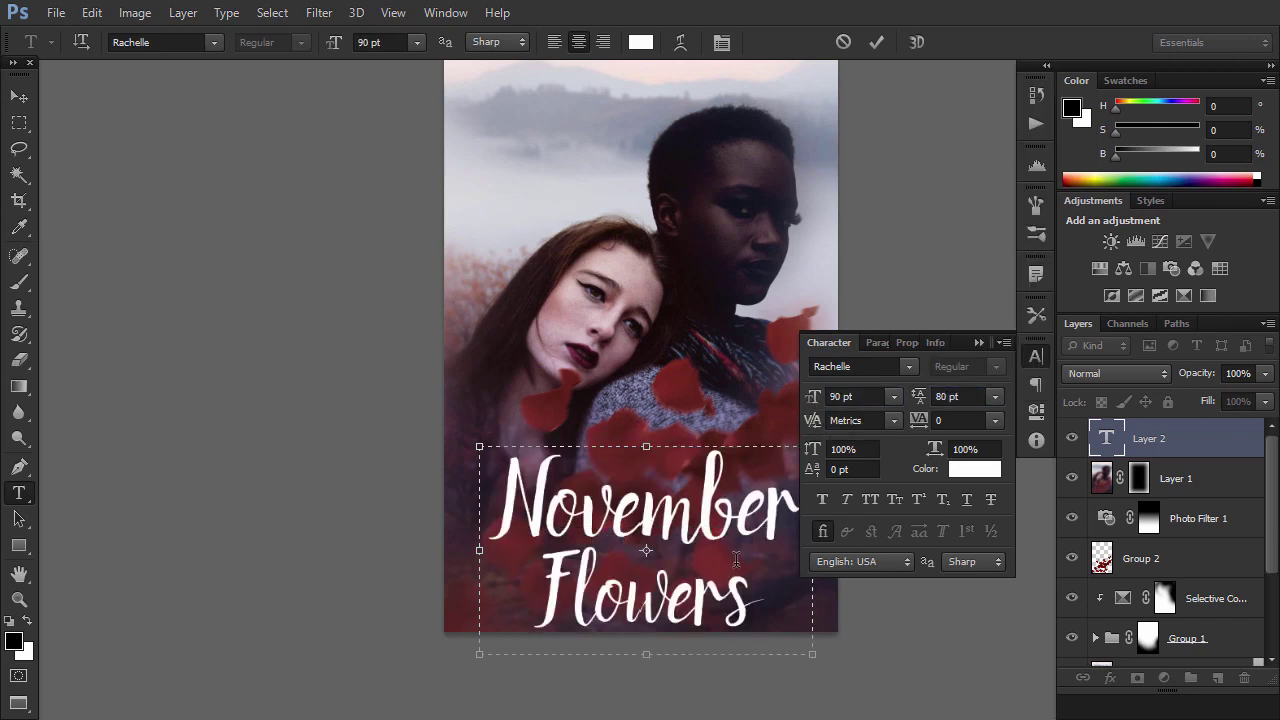
{"action": "left_click", "coordinate": [979, 343]}
Commit the title and nudge it slightly upward on the cover.
{"action": "left_click", "coordinate": [1165, 440]}
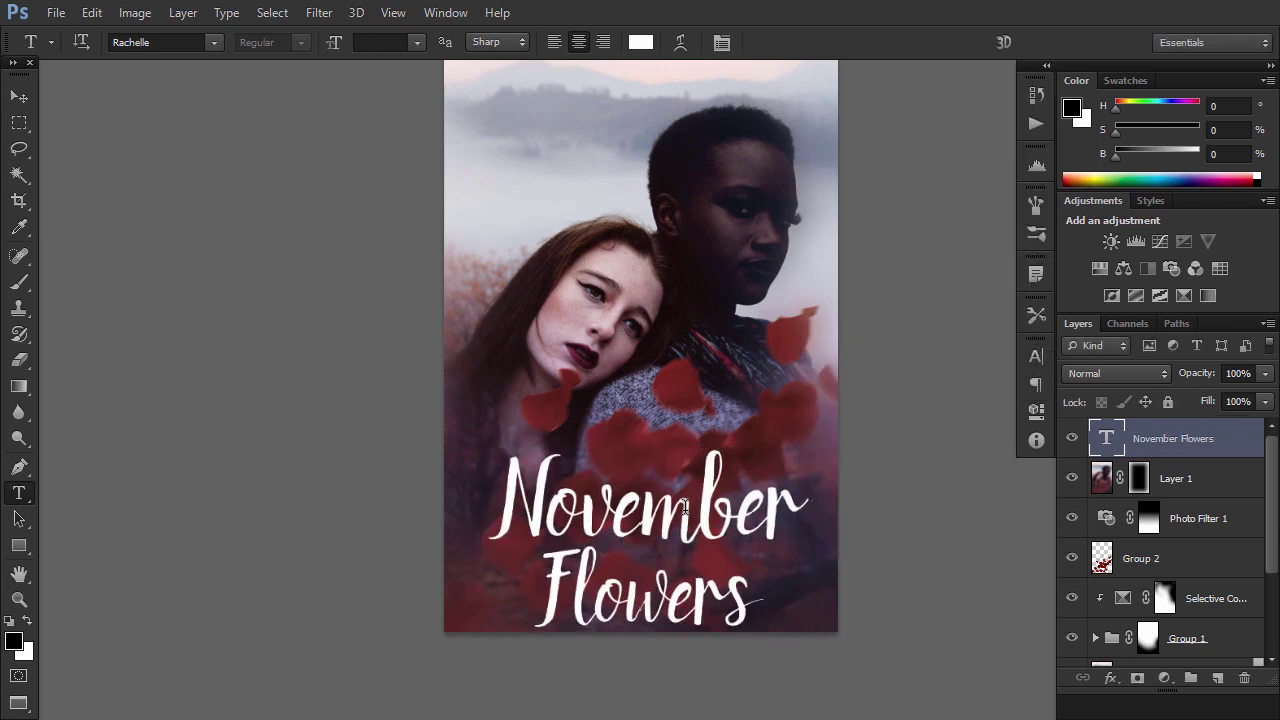
{"action": "key", "text": "v"}
{"action": "left_click_drag", "start_coordinate": [682, 520], "coordinate": [697, 543]}
{"action": "scroll", "coordinate": [1184, 522], "scroll_direction": "down", "scroll_amount": 3}
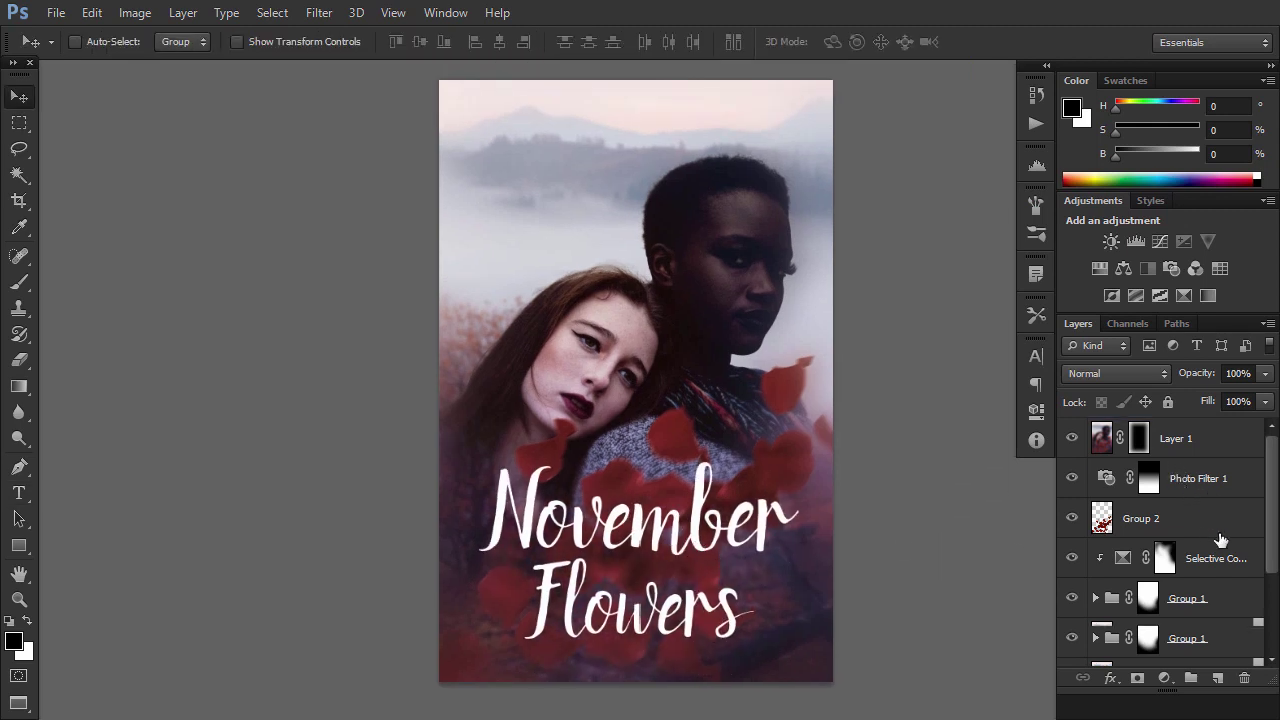
{"action": "scroll", "coordinate": [1172, 641], "scroll_direction": "up", "scroll_amount": 3}
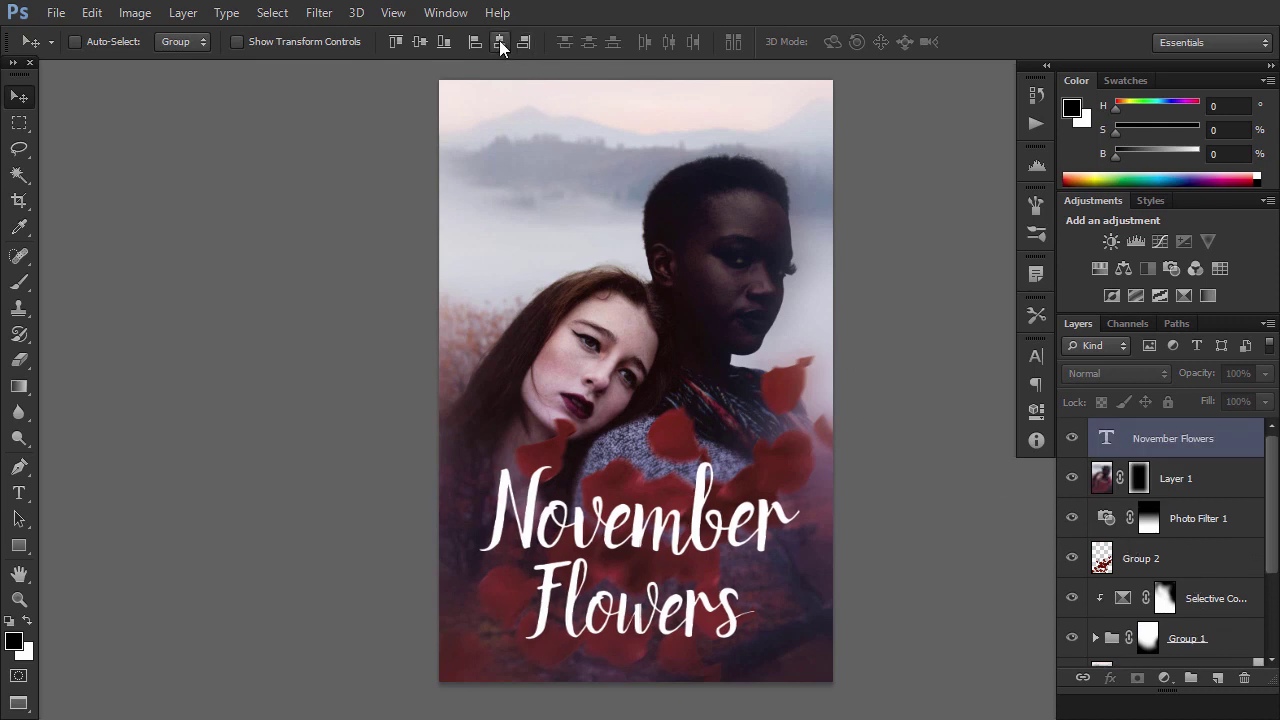
{"action": "left_click", "coordinate": [684, 540]}
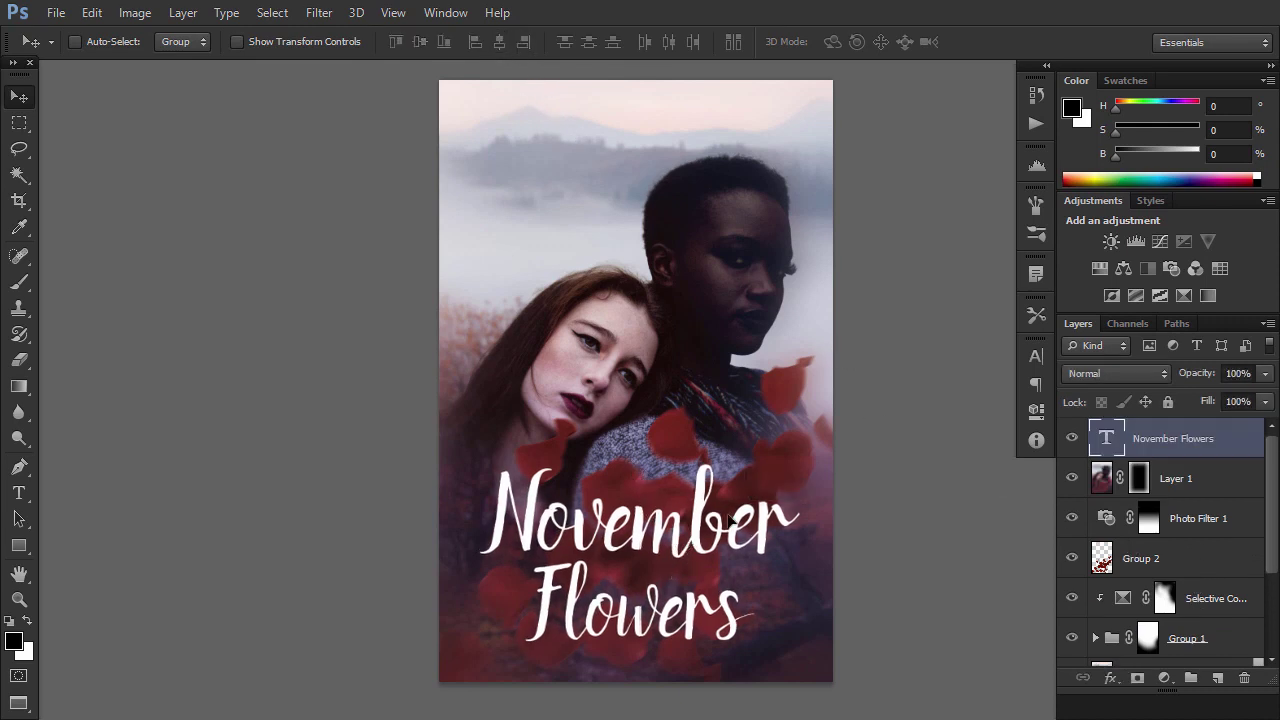
Draw an author-name text box across the top in Trajan Pro at 24 pt.
{"action": "key", "text": "t"}
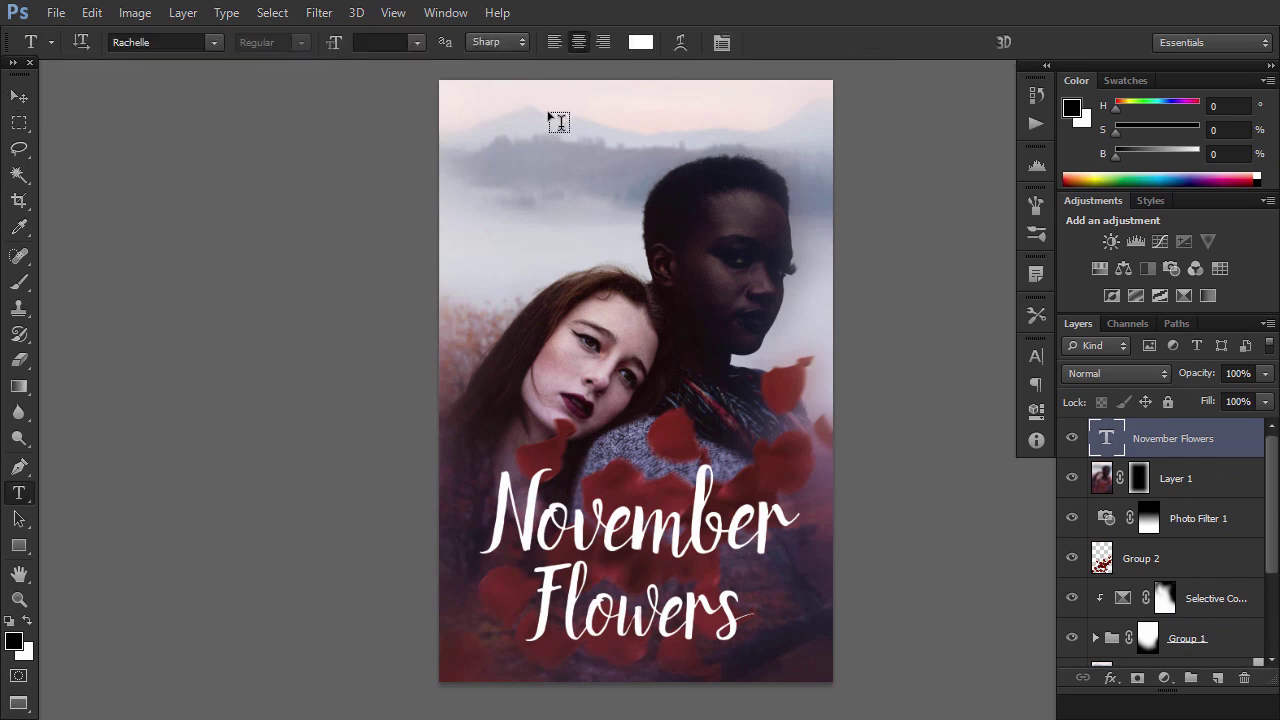
{"action": "left_click_drag", "start_coordinate": [504, 94], "coordinate": [785, 141]}
{"action": "left_click", "coordinate": [417, 42]}
{"action": "left_click", "coordinate": [402, 231]}
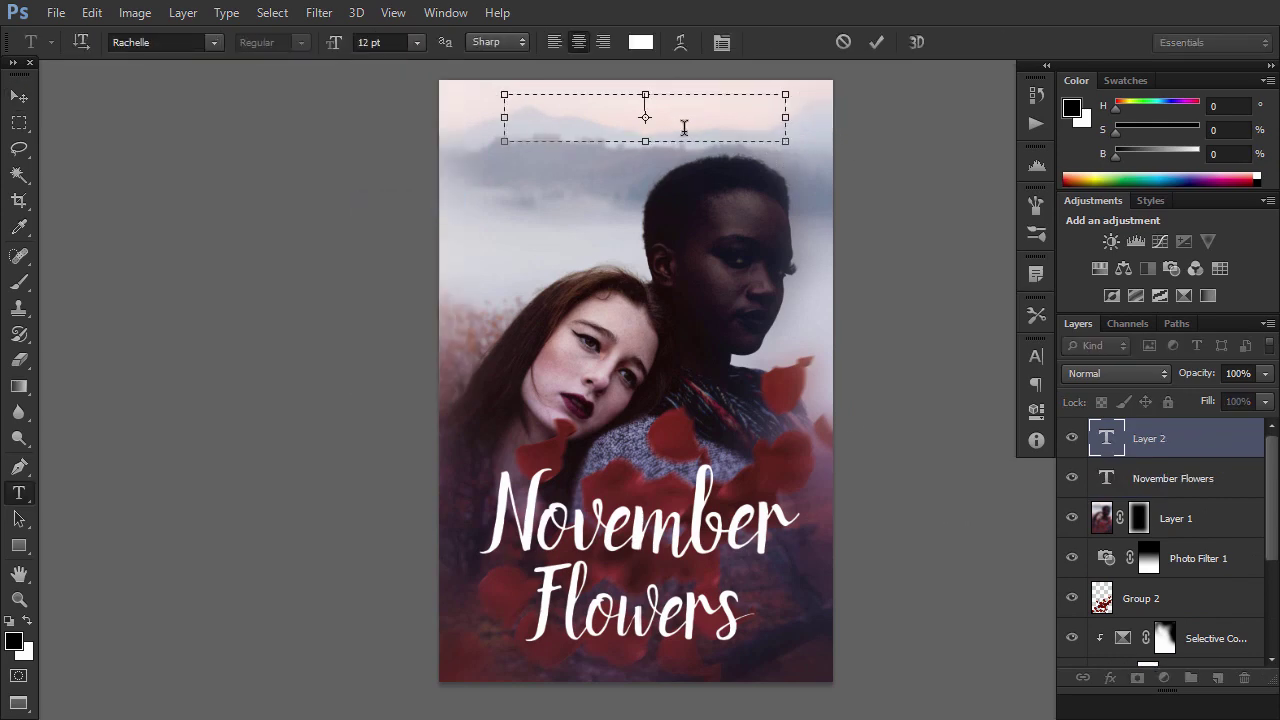
{"action": "left_click", "coordinate": [641, 42]}
{"action": "left_click", "coordinate": [1143, 86]}
{"action": "left_click", "coordinate": [213, 42]}
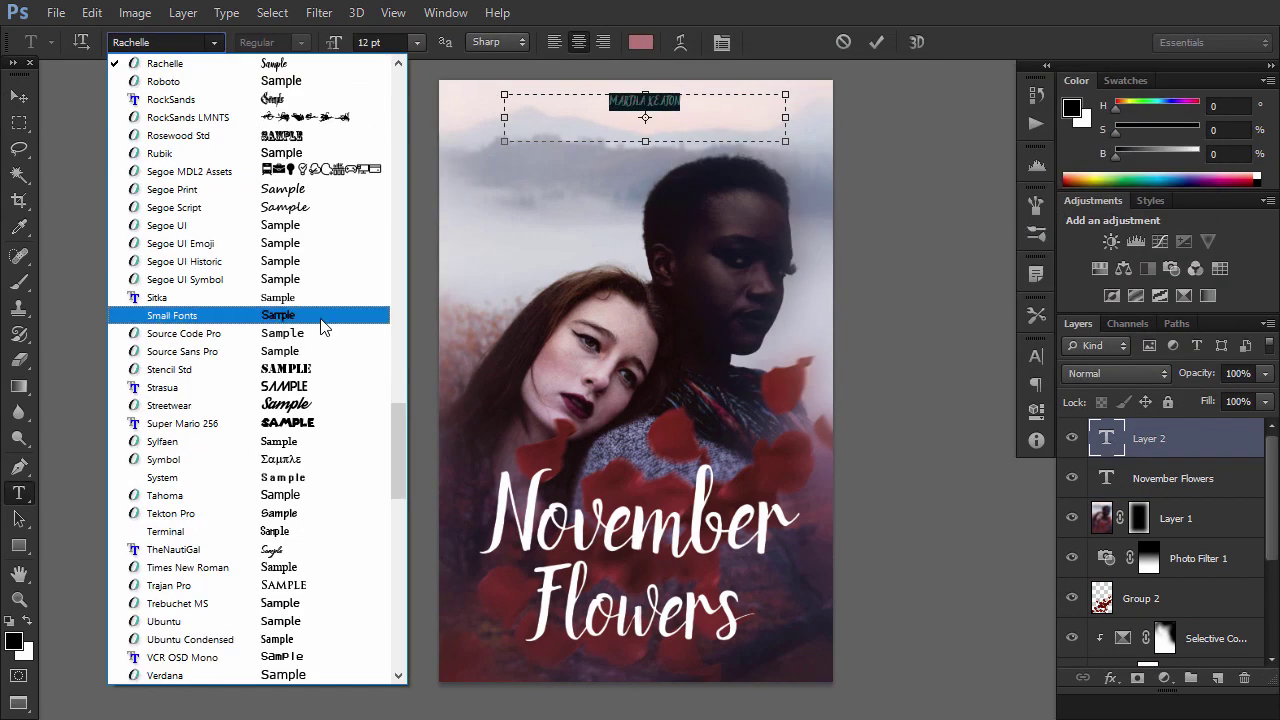
{"action": "left_click", "coordinate": [200, 597]}
{"action": "left_click", "coordinate": [385, 42]}
{"action": "type", "text": "24"}
{"action": "key", "text": "Return"}
Colour the author name muted purple, commit it, and centre it near the top.
{"action": "left_click", "coordinate": [641, 42]}
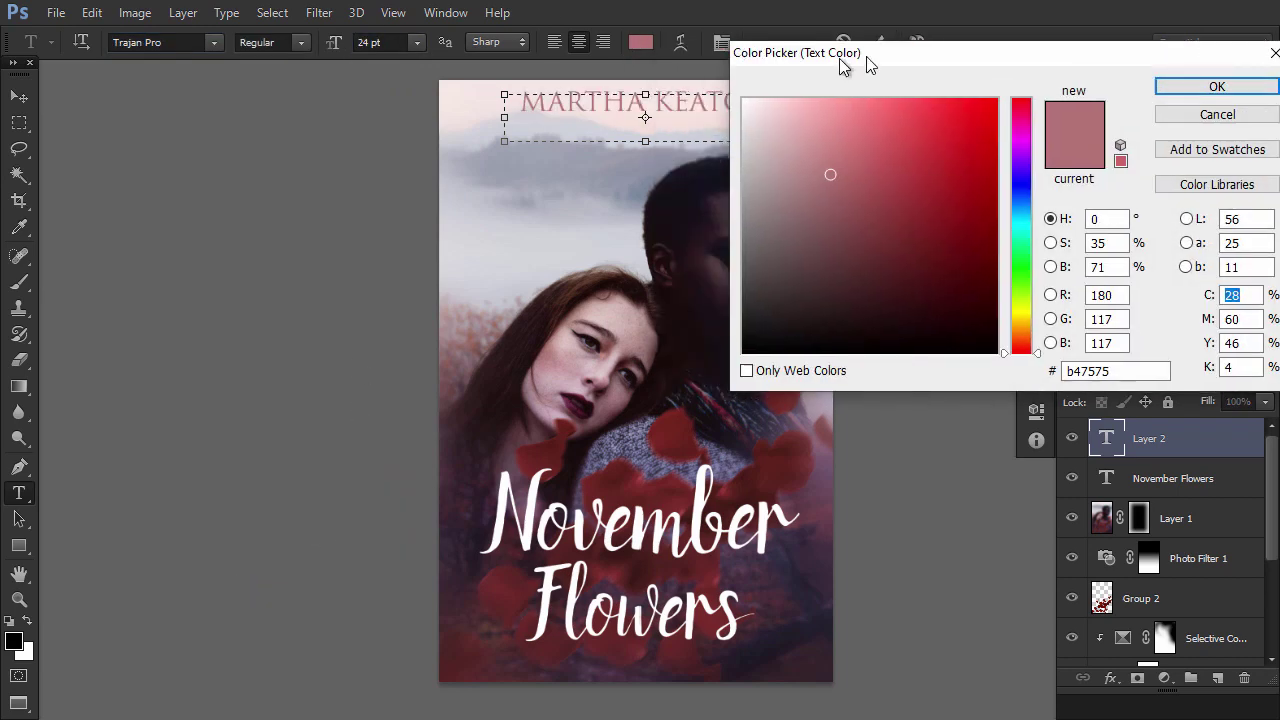
{"action": "left_click_drag", "start_coordinate": [843, 60], "coordinate": [892, 60]}
{"action": "left_click", "coordinate": [860, 222]}
{"action": "left_click_drag", "start_coordinate": [860, 222], "coordinate": [854, 197]}
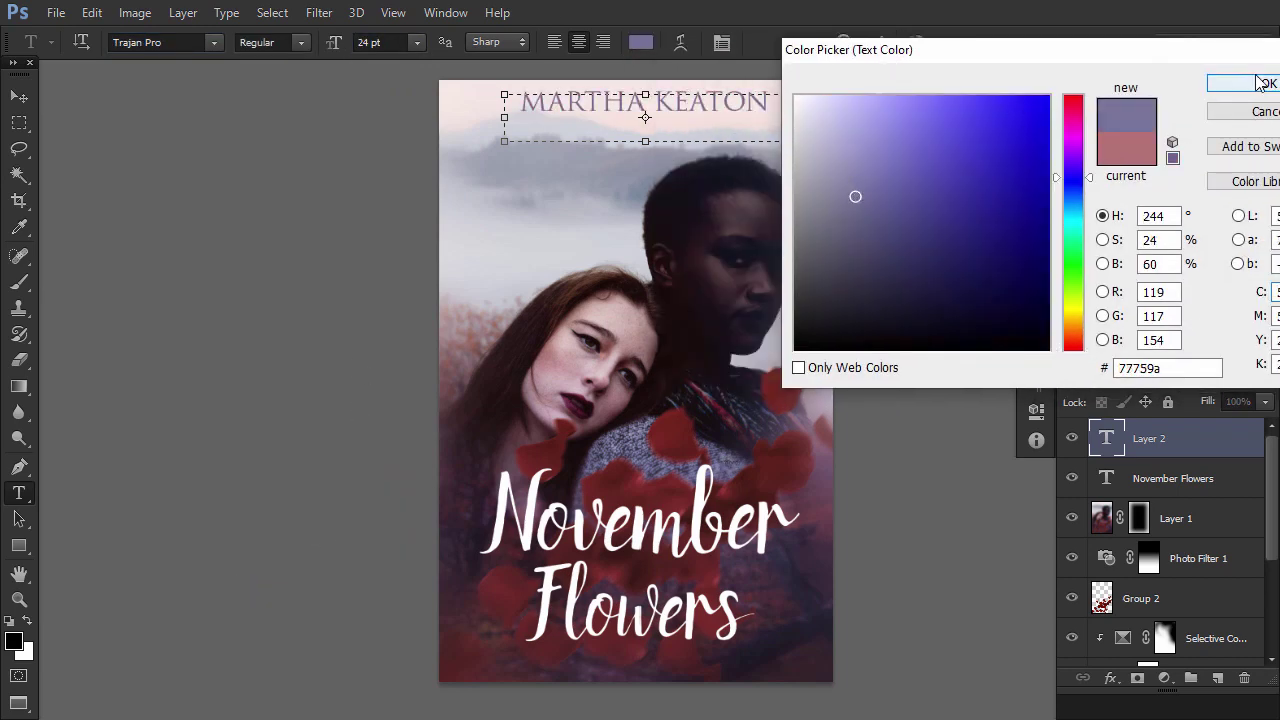
{"action": "key", "text": "Return"}
{"action": "key", "text": "ctrl+Return"}
{"action": "key", "text": "v"}
{"action": "left_click_drag", "start_coordinate": [710, 120], "coordinate": [700, 117]}
{"action": "left_click", "coordinate": [1137, 443]}
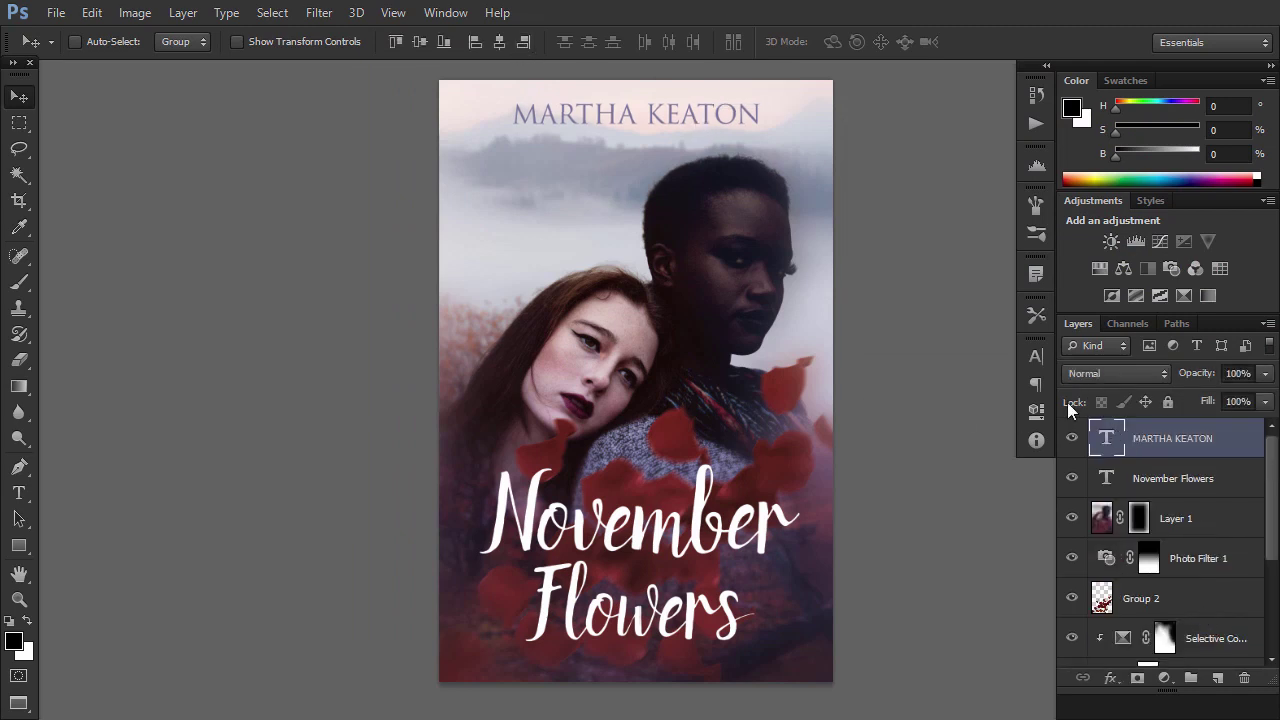
Add a 12 pt upper-left tagline 'A LOVE STORY THE WAY THEY SHOULD BE WRITTEN' with attribution name.
{"action": "key", "text": "t"}
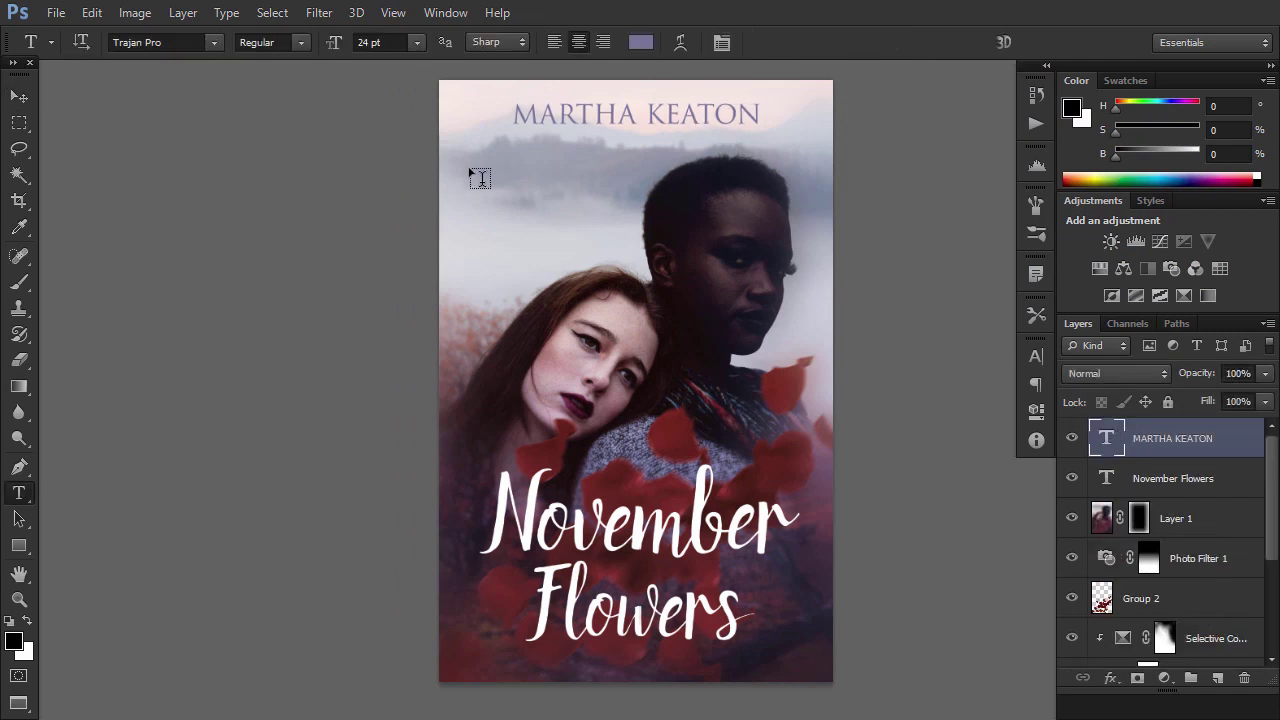
{"action": "left_click_drag", "start_coordinate": [472, 177], "coordinate": [622, 252]}
{"action": "left_click", "coordinate": [417, 42]}
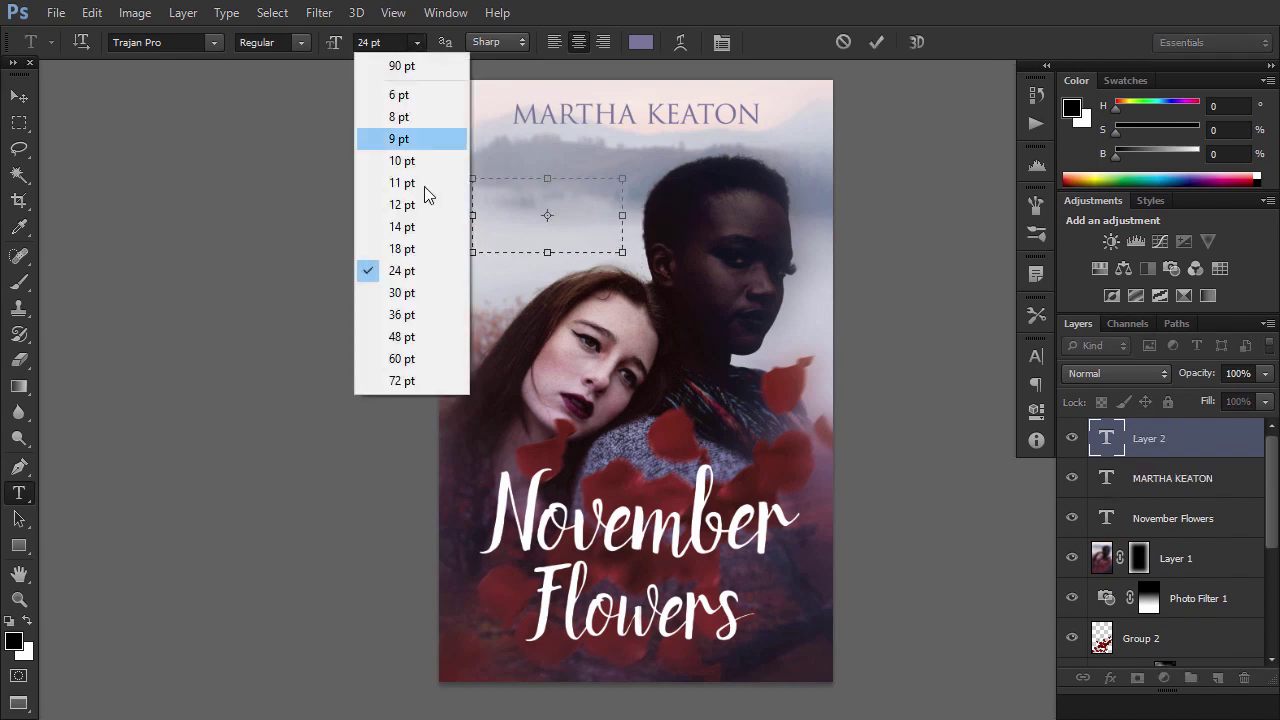
{"action": "left_click", "coordinate": [402, 204]}
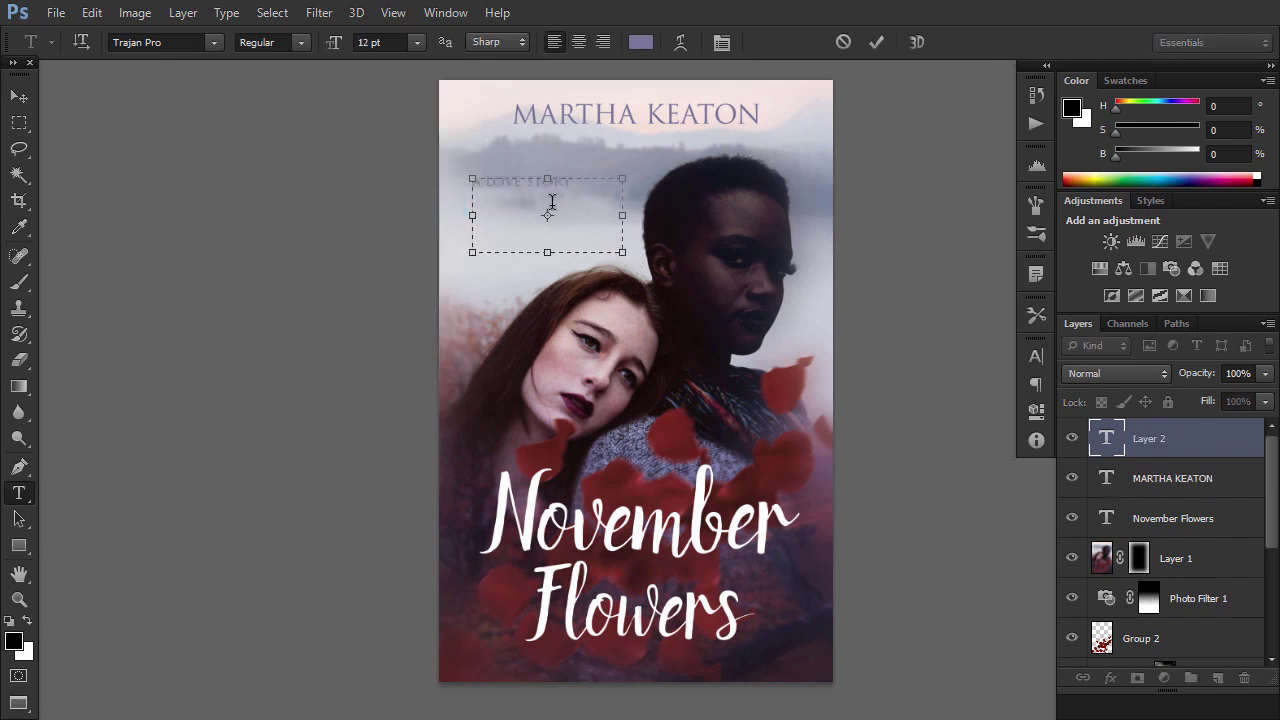
{"action": "type", "text": "A LOVE STORY THE WAY THEY SHOULD BE WRITTEN"}
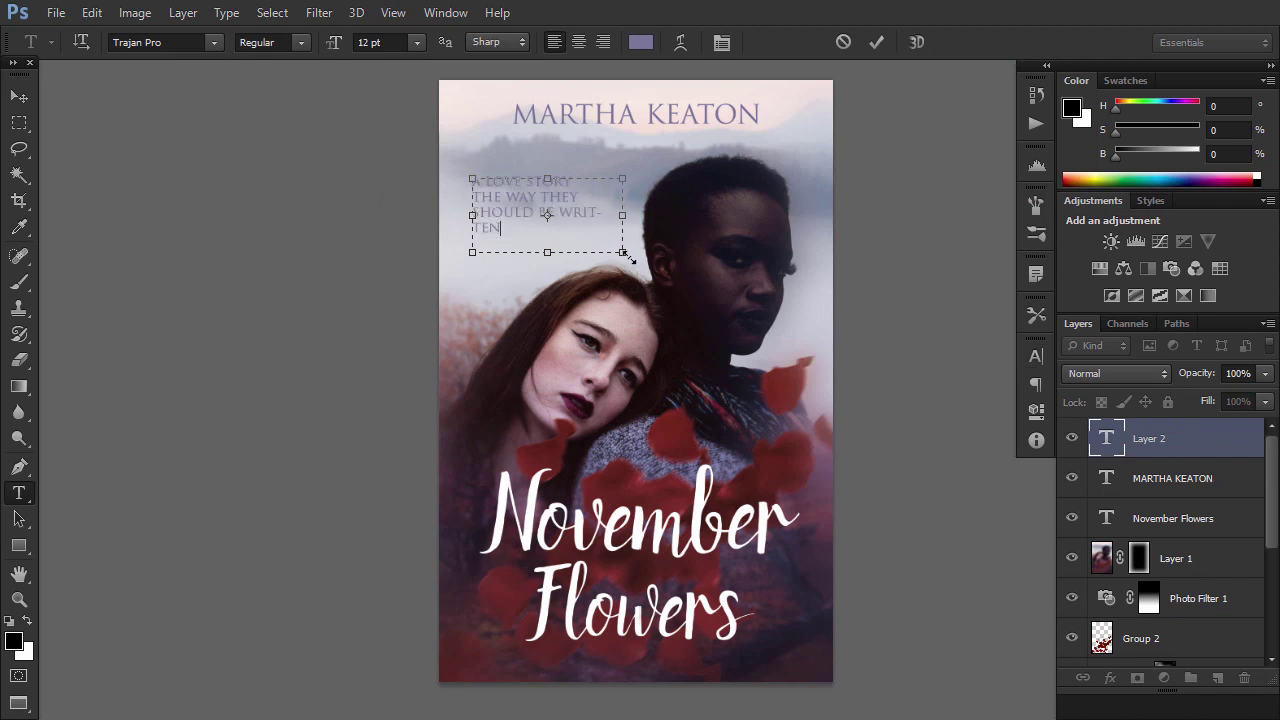
{"action": "left_click_drag", "start_coordinate": [623, 253], "coordinate": [629, 245]}
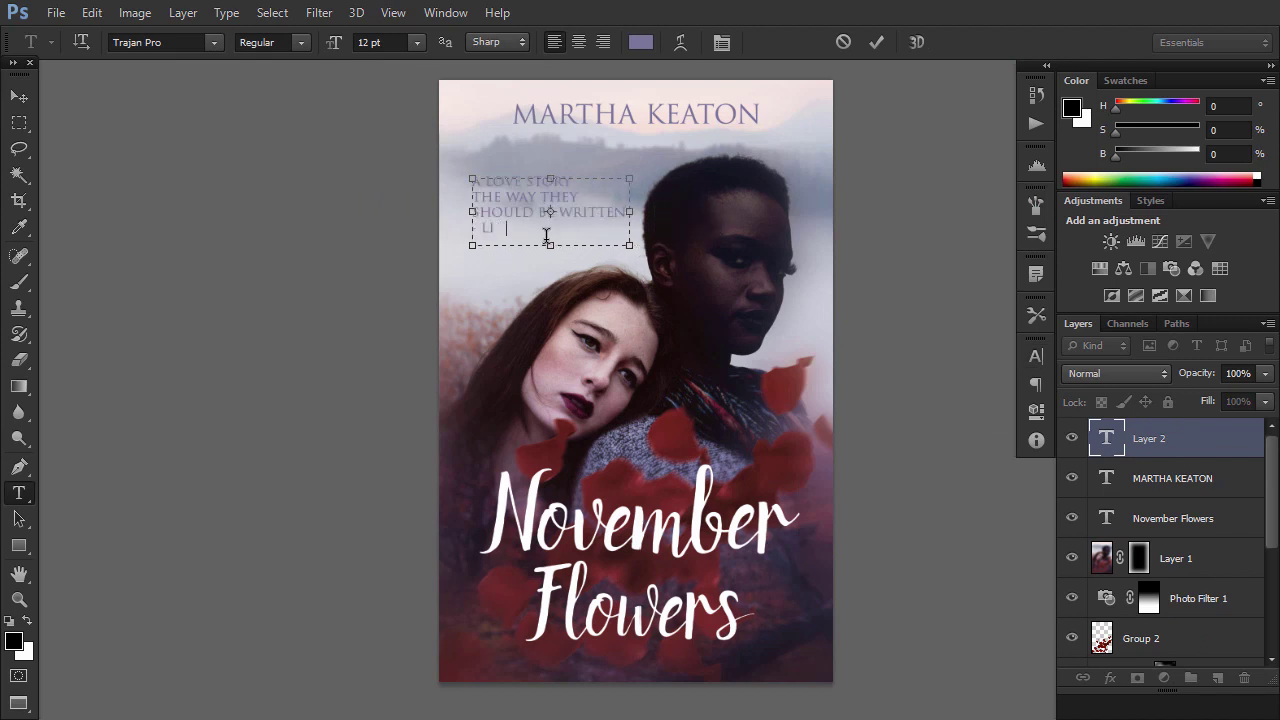
Colour the tagline dark red sampled from the petals, commit it, and nudge it into place.
{"action": "left_click", "coordinate": [644, 43]}
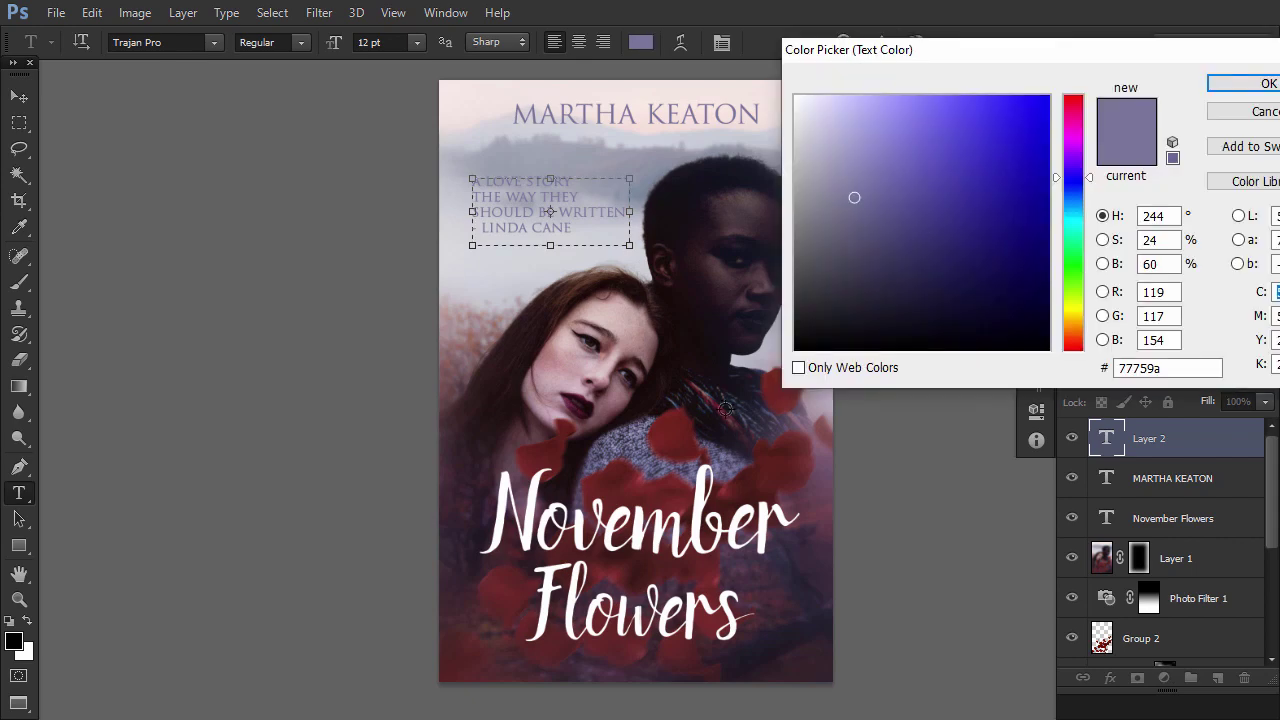
{"action": "left_click", "coordinate": [803, 402]}
{"action": "left_click_drag", "start_coordinate": [982, 250], "coordinate": [983, 258]}
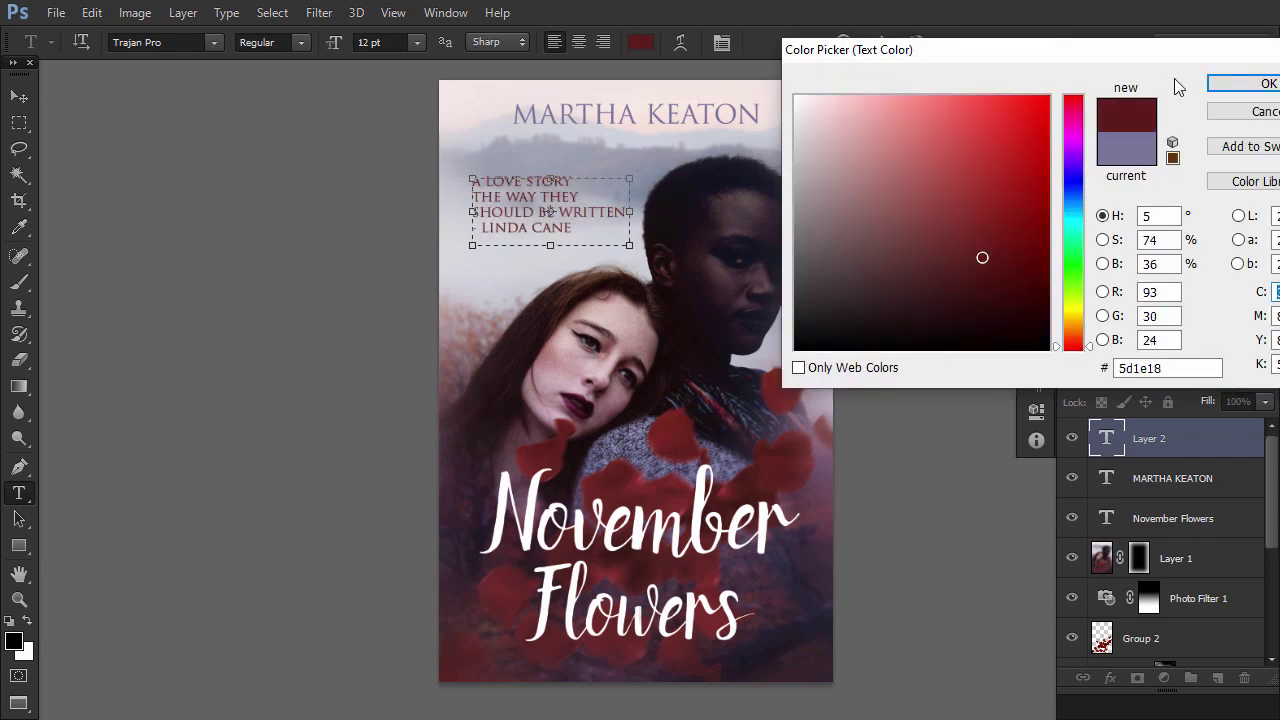
{"action": "key", "text": "Return"}
{"action": "key", "text": "ctrl+Return"}
{"action": "key", "text": "v"}
{"action": "left_click_drag", "start_coordinate": [574, 214], "coordinate": [571, 222]}
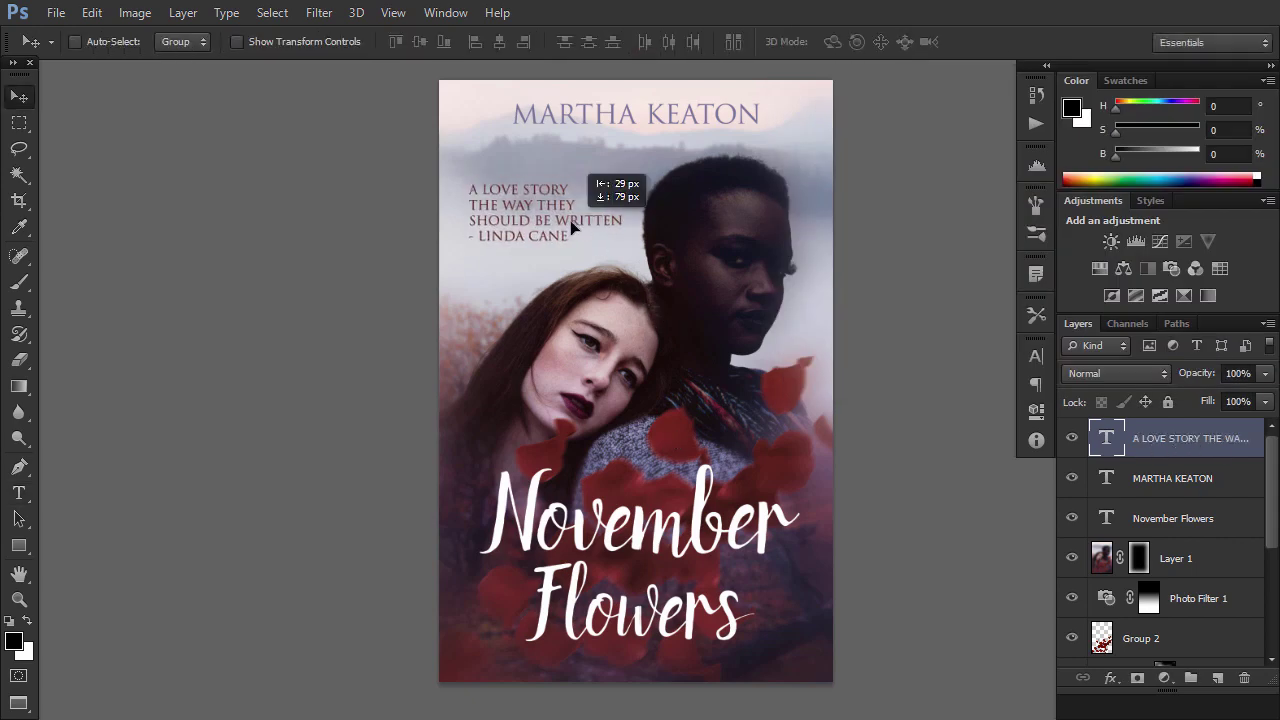